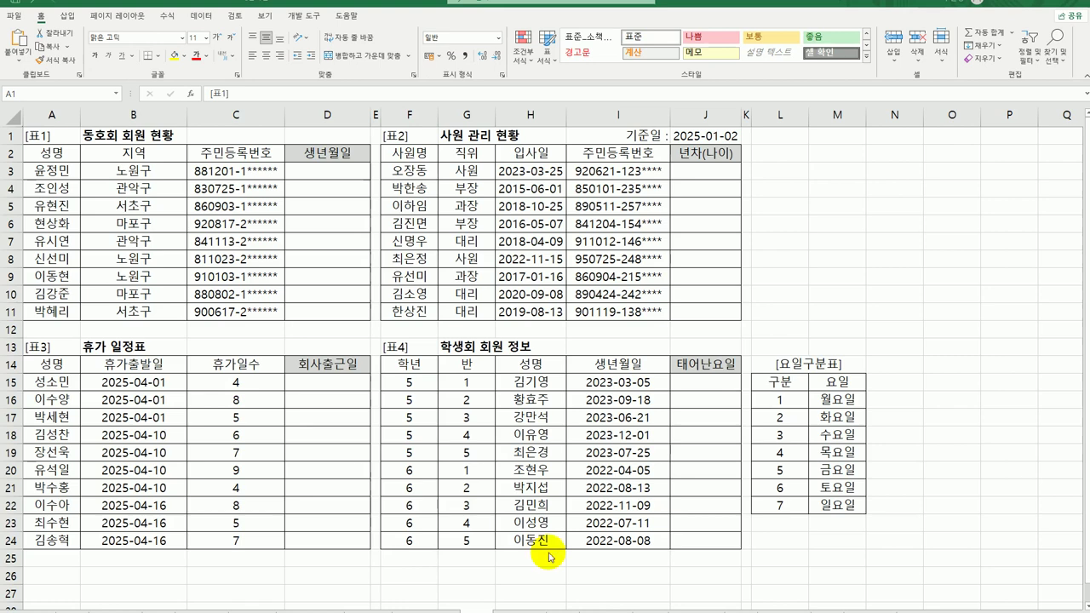
Enter =MID(C3,1,2) in D3 to extract the birth year digits, and fill the formula down to D11
{"action": "left_click", "coordinate": [353, 169]}
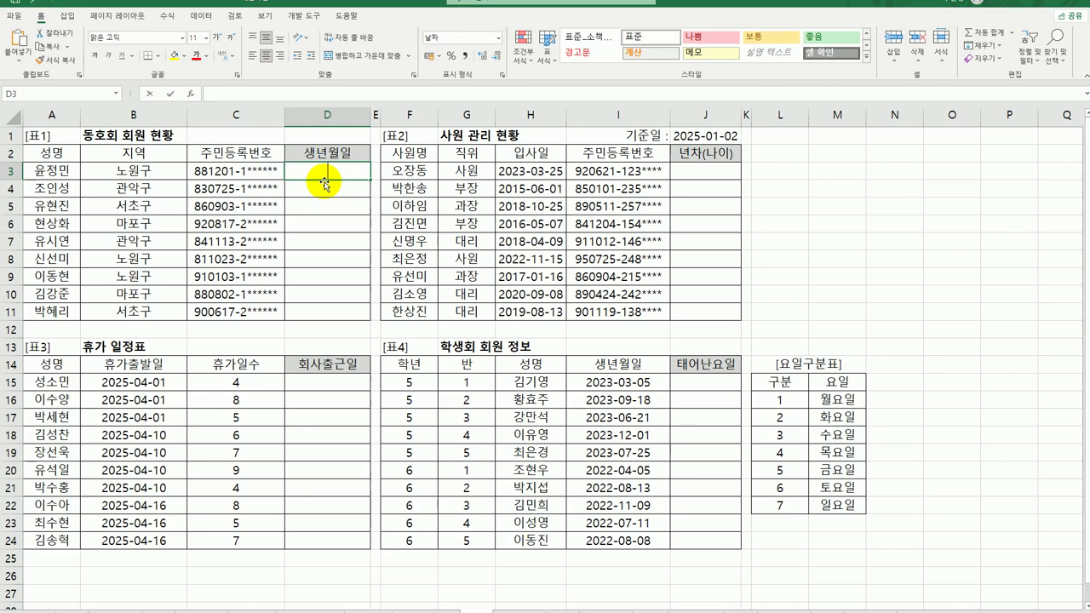
{"action": "type", "text": "=mid"}
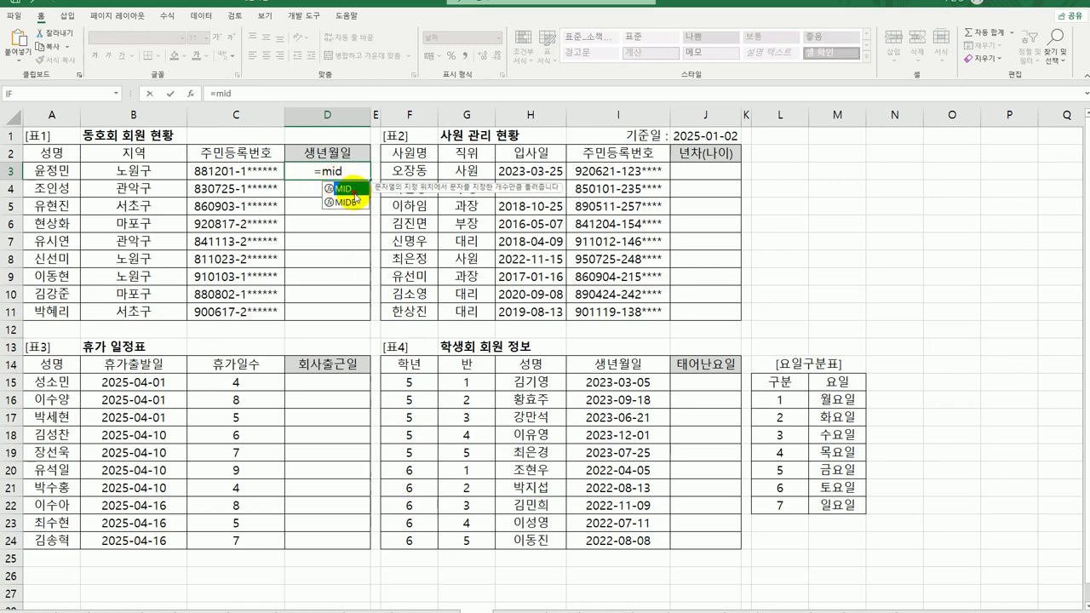
{"action": "double_click", "coordinate": [332, 188]}
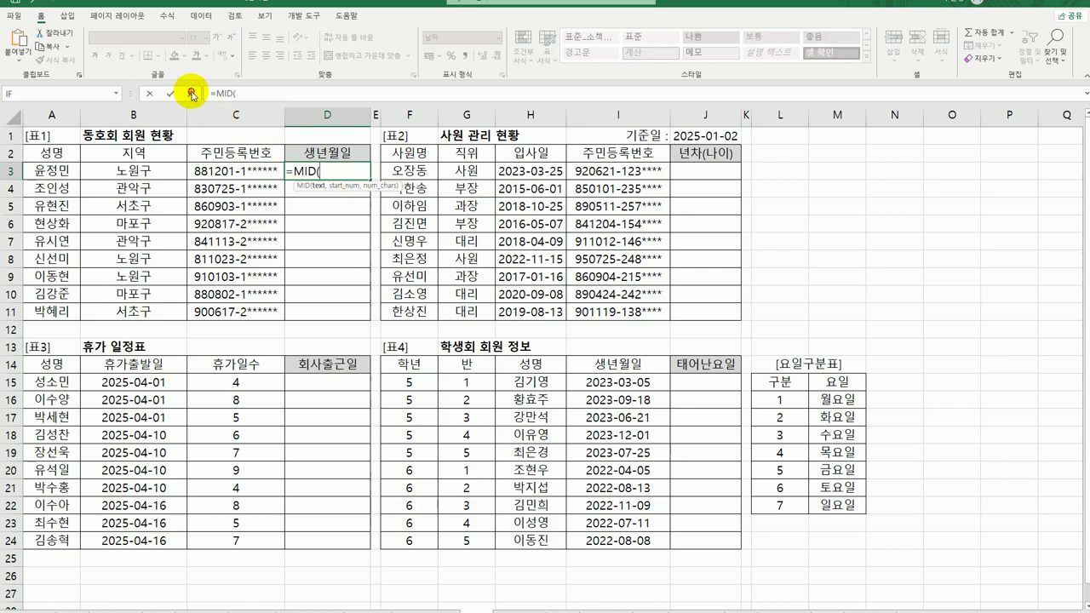
{"action": "left_click", "coordinate": [191, 93]}
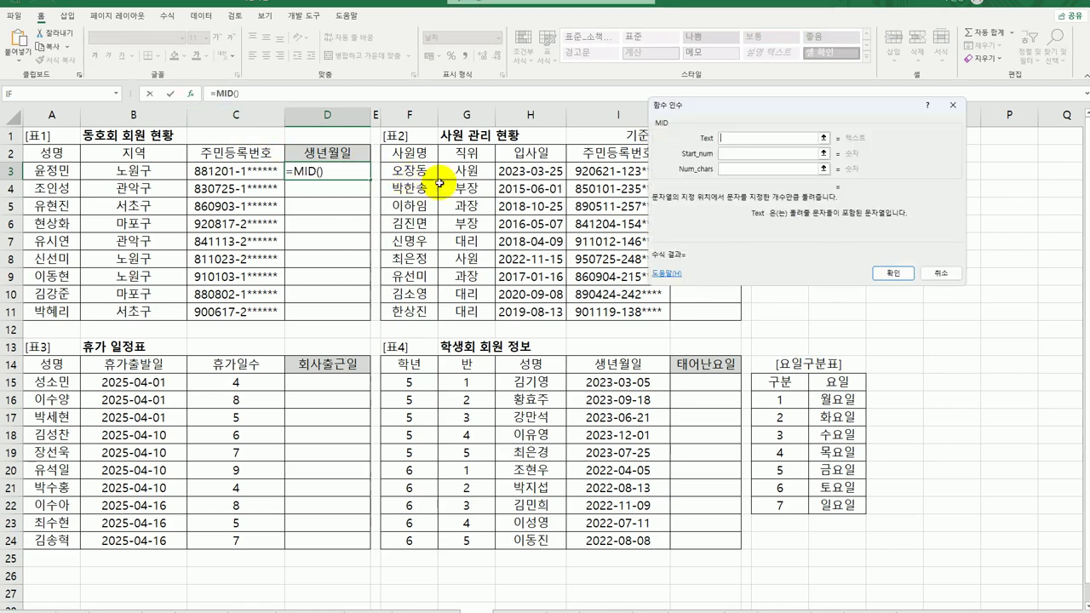
{"action": "left_click", "coordinate": [263, 178]}
{"action": "left_click", "coordinate": [737, 158]}
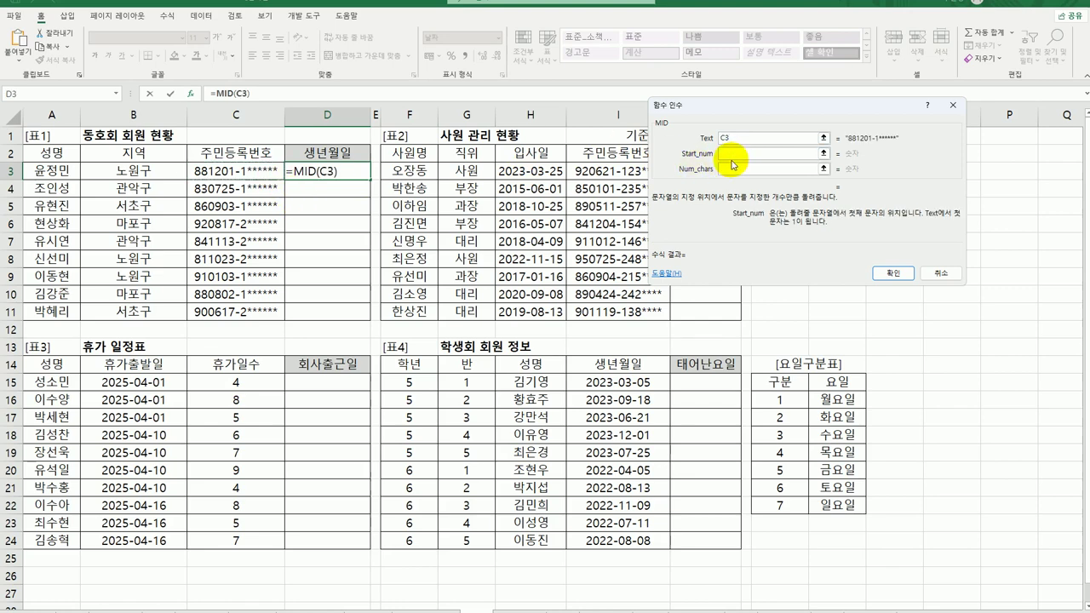
{"action": "type", "text": "1"}
{"action": "left_click", "coordinate": [730, 169]}
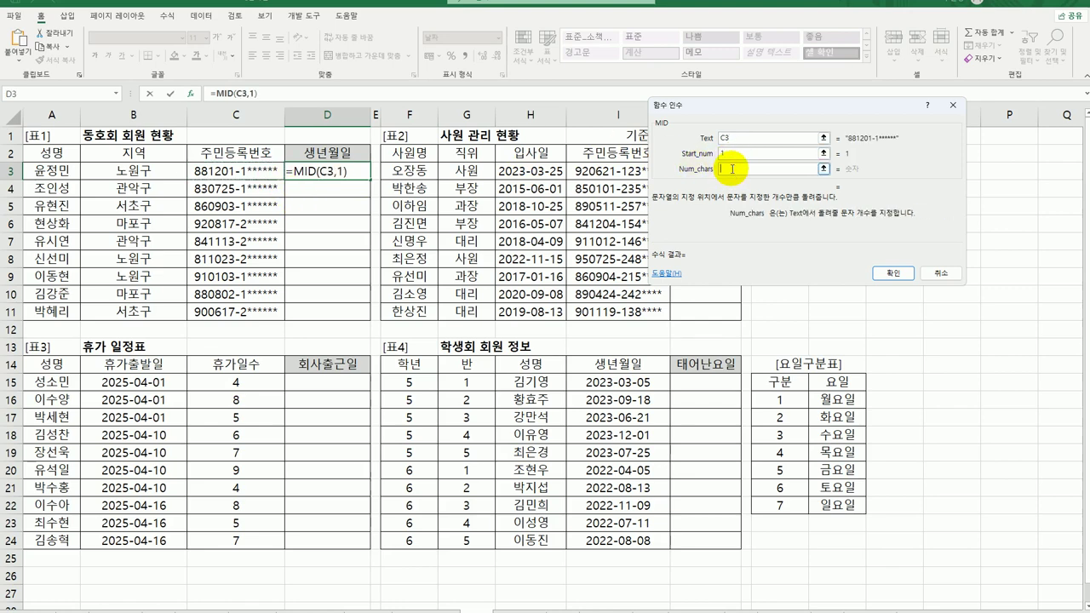
{"action": "type", "text": "2"}
{"action": "left_click", "coordinate": [893, 272]}
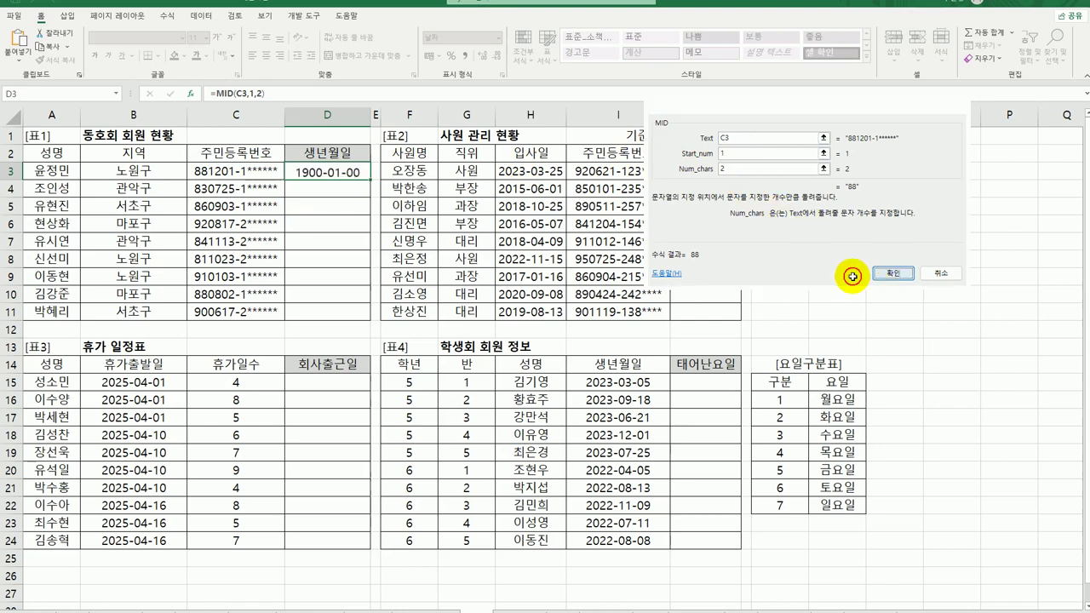
{"action": "left_click_drag", "start_coordinate": [372, 180], "coordinate": [375, 315]}
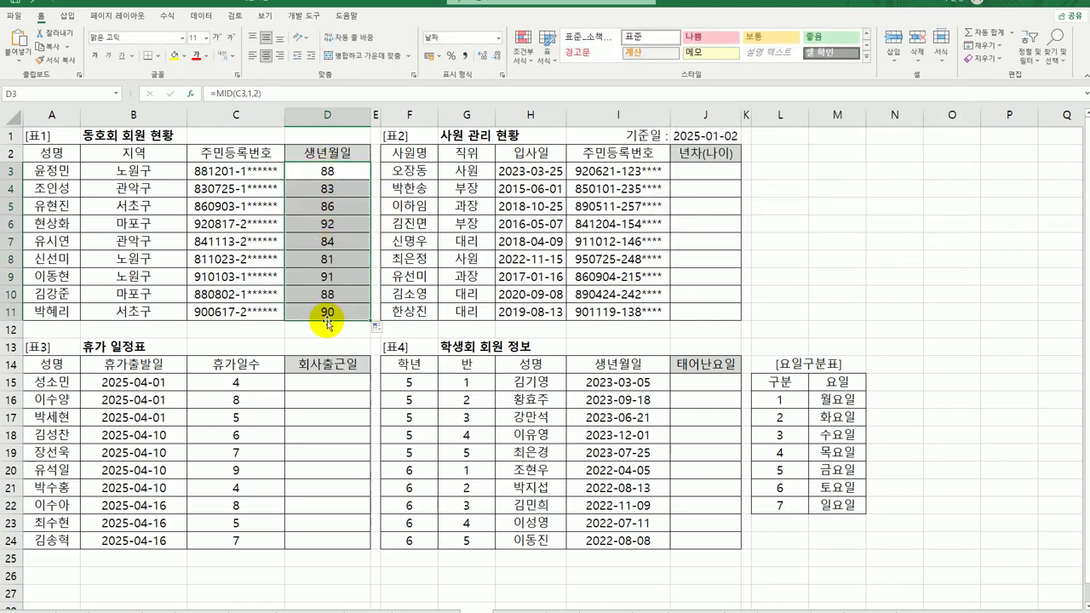
Wrap the MID formula in D3 in a DATE function, keeping MID(C3,1,2) as its year argument
{"action": "left_click", "coordinate": [340, 175]}
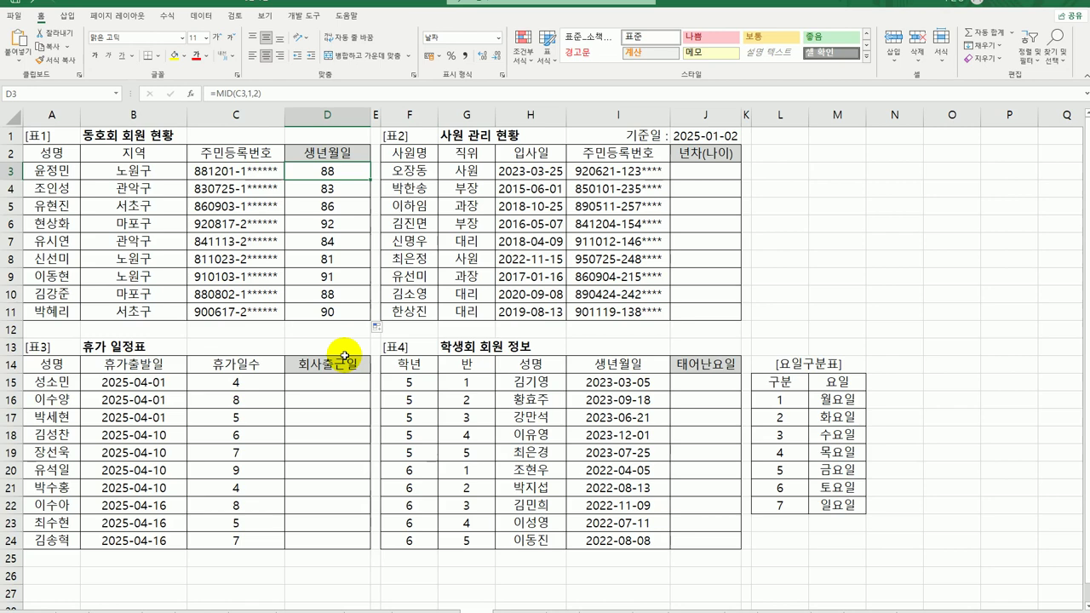
{"action": "double_click", "coordinate": [314, 170]}
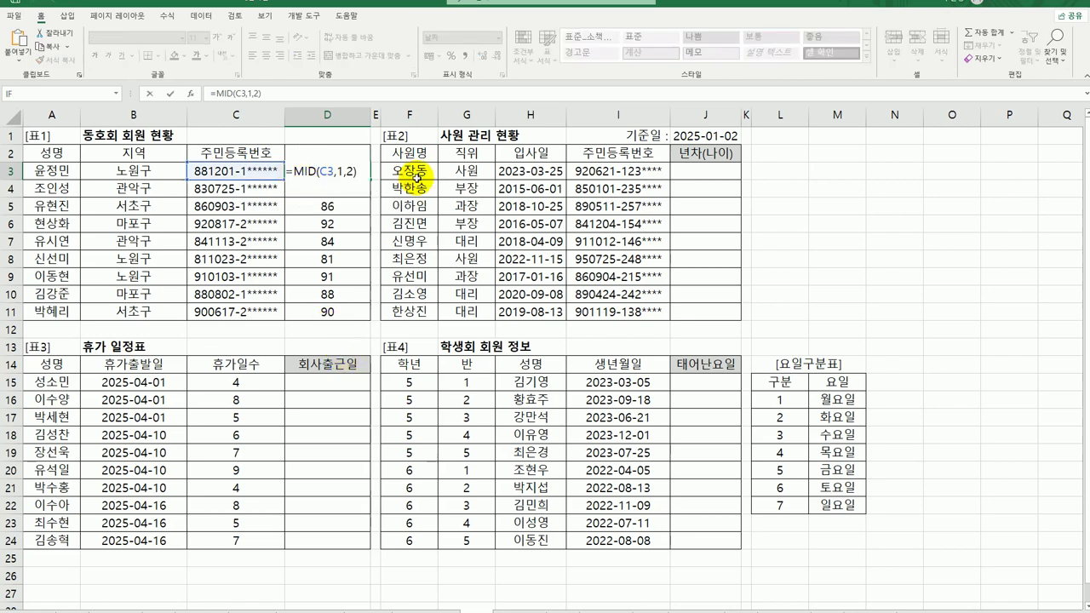
{"action": "type", "text": "da"}
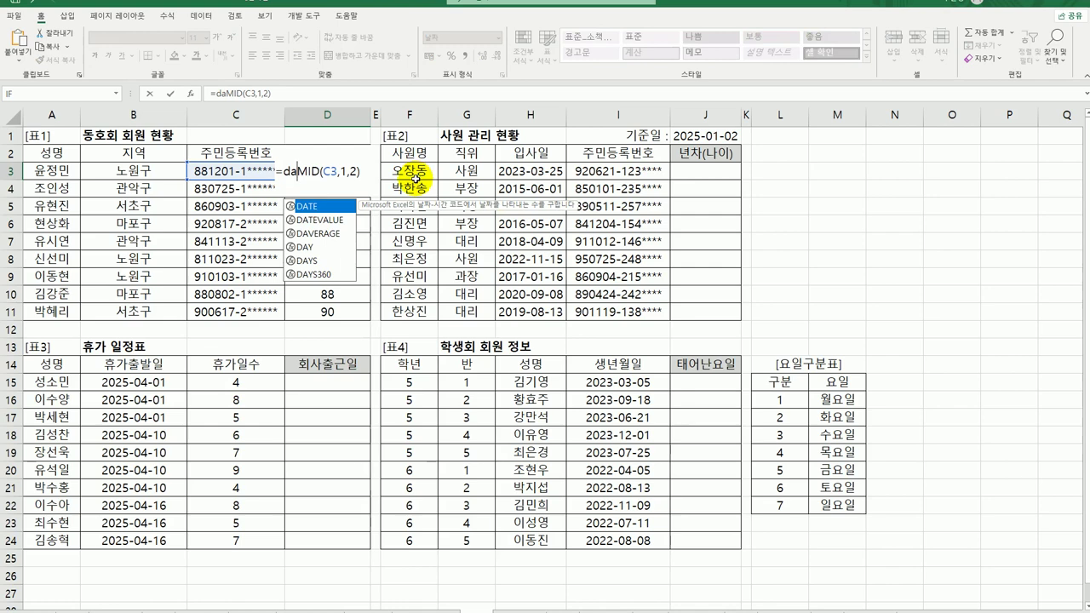
{"action": "double_click", "coordinate": [304, 208]}
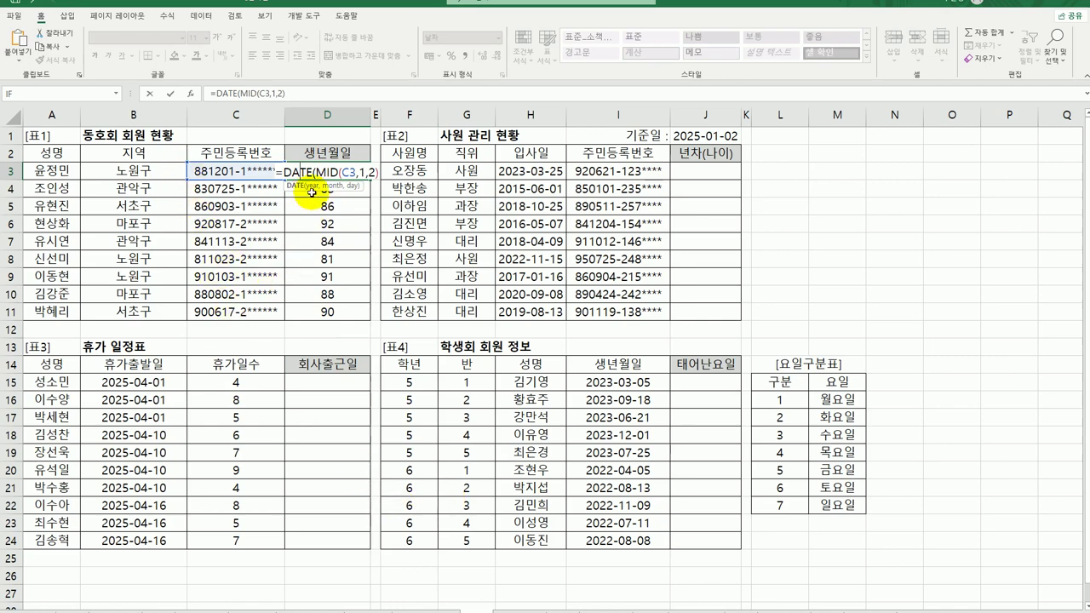
{"action": "left_click", "coordinate": [191, 93]}
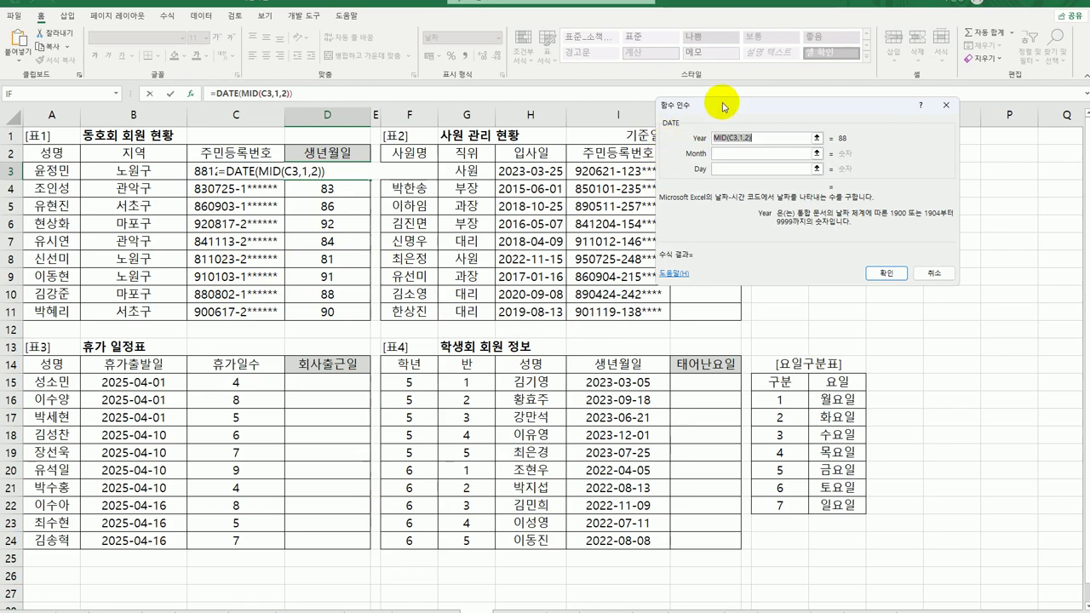
{"action": "left_click_drag", "start_coordinate": [721, 103], "coordinate": [535, 240]}
{"action": "left_click", "coordinate": [575, 274]}
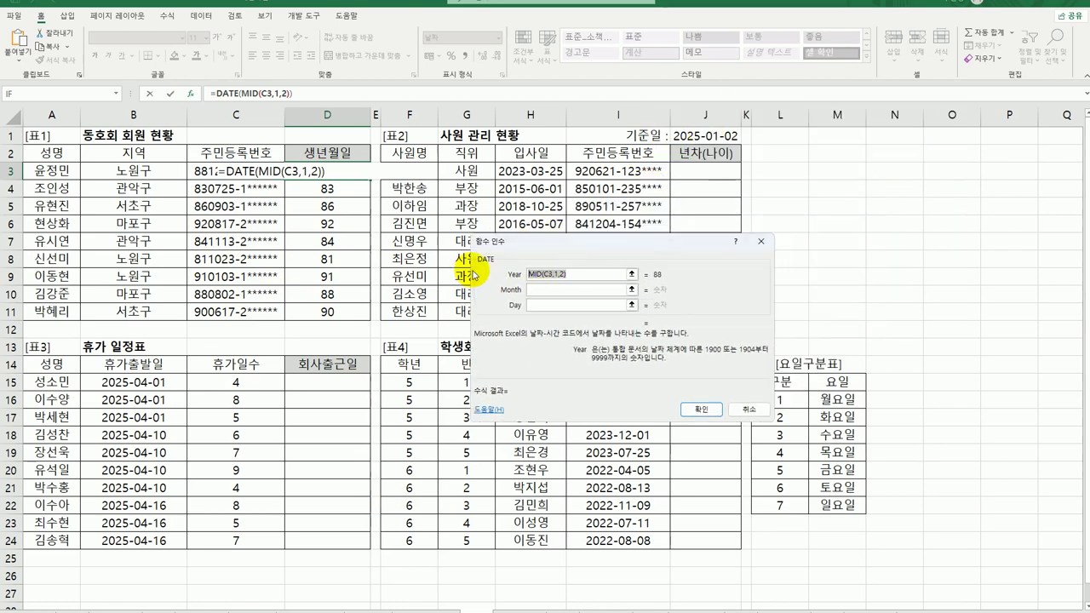
Set the month argument of the DATE function in D3 to MID(C3,3,2)
{"action": "left_click", "coordinate": [584, 290]}
{"action": "type", "text": "MID(C3,1,2)"}
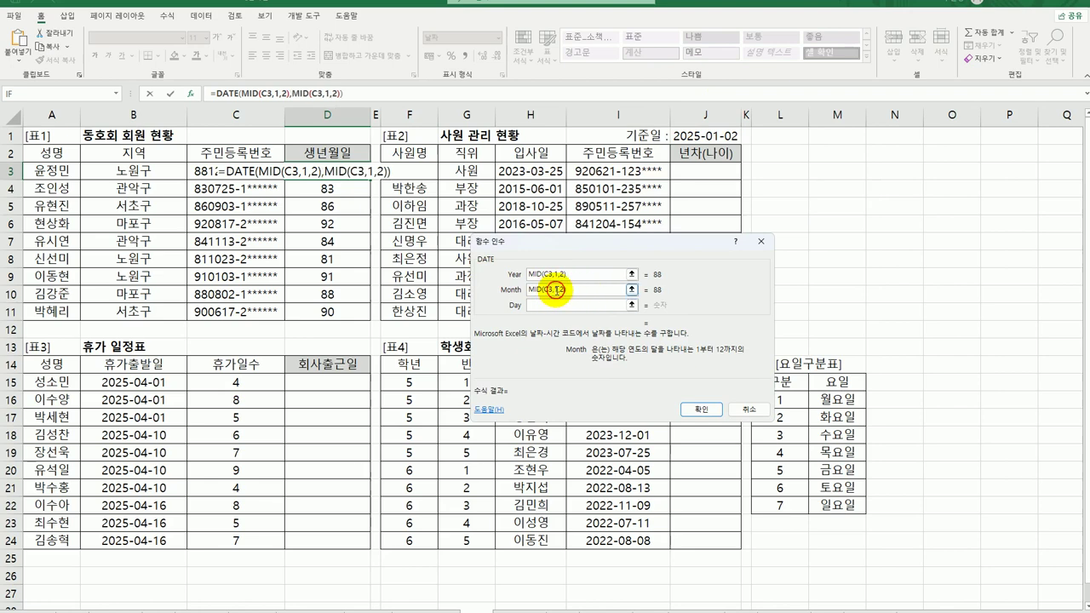
{"action": "double_click", "coordinate": [557, 289]}
{"action": "type", "text": "3"}
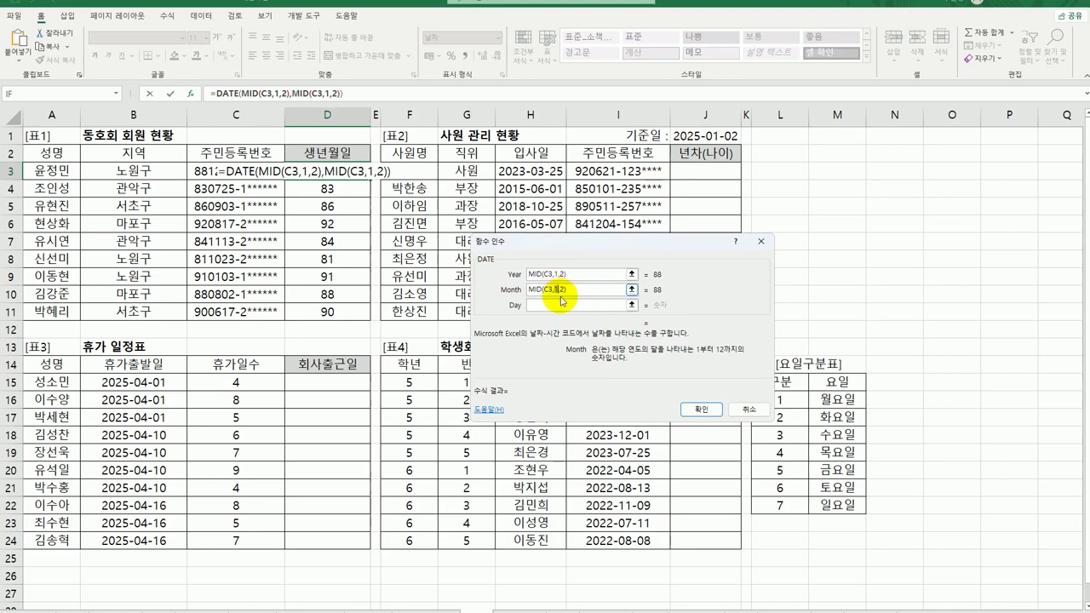
Set the day argument of the DATE function in D3 to MID(C3,5,2) and fill the formula down to D11
{"action": "left_click", "coordinate": [561, 304]}
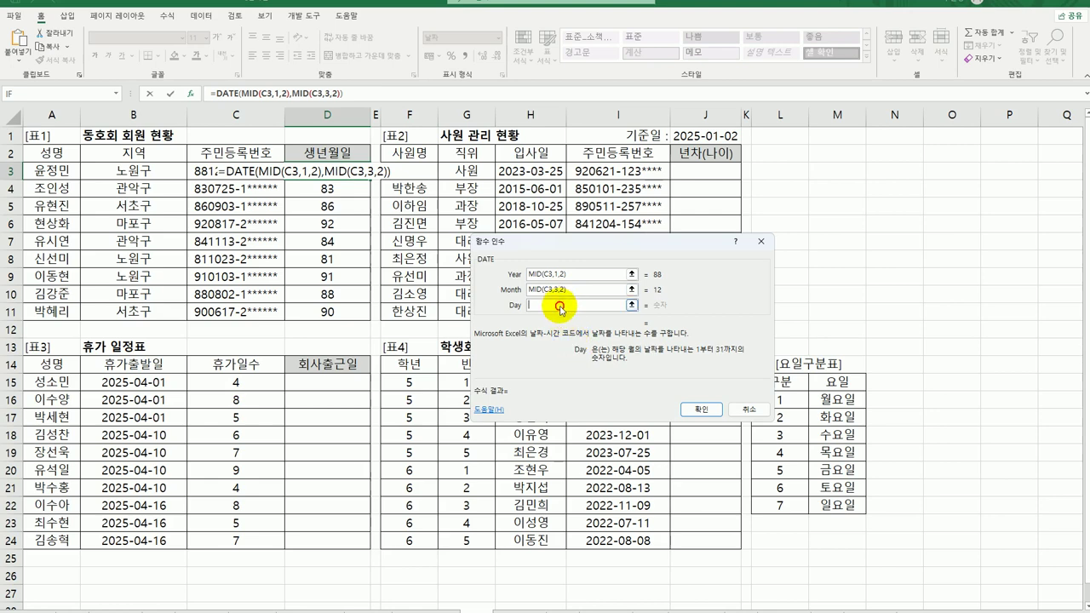
{"action": "type", "text": "MID(C3,1,2)"}
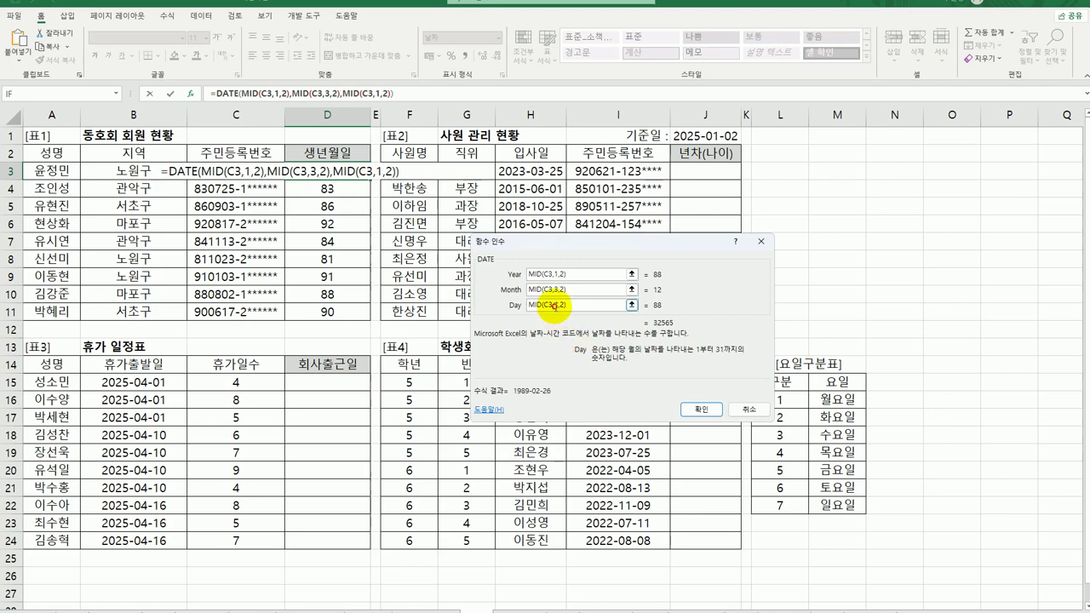
{"action": "double_click", "coordinate": [555, 305]}
{"action": "type", "text": "5"}
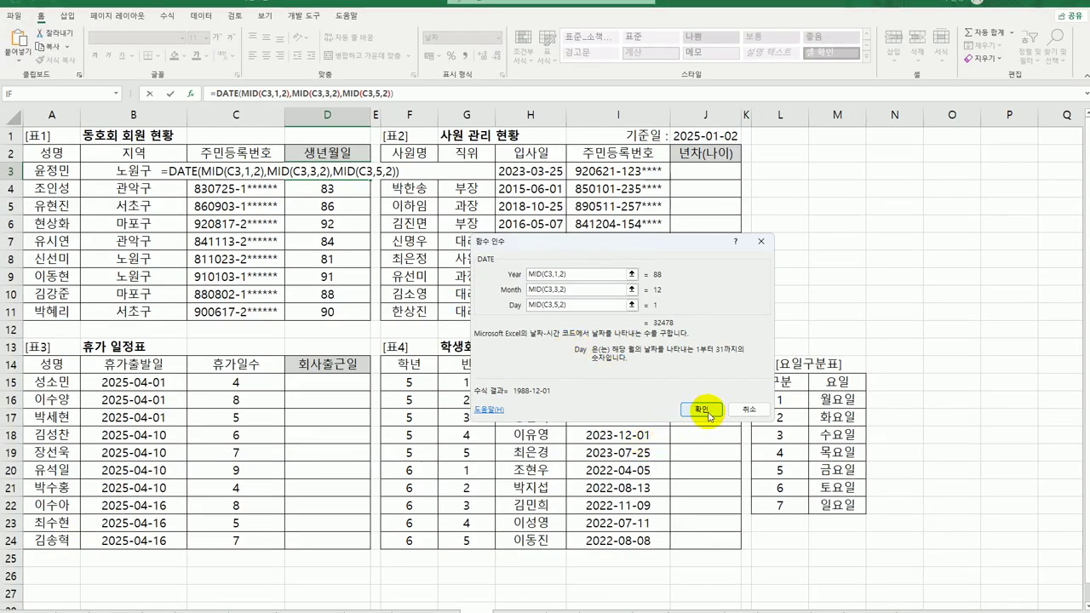
{"action": "left_click", "coordinate": [706, 412]}
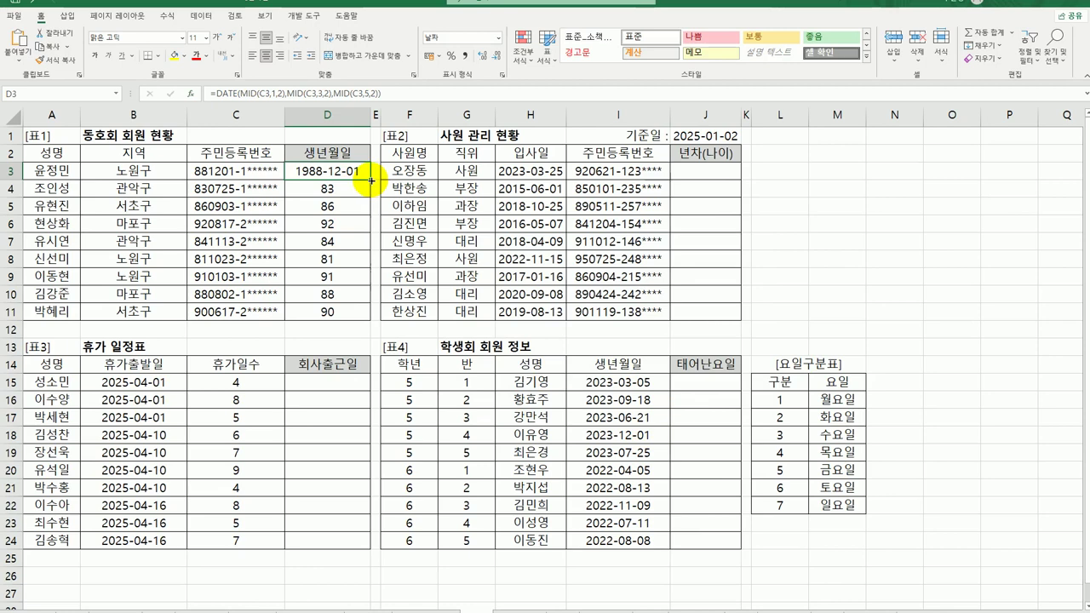
{"action": "left_click_drag", "start_coordinate": [371, 181], "coordinate": [371, 315]}
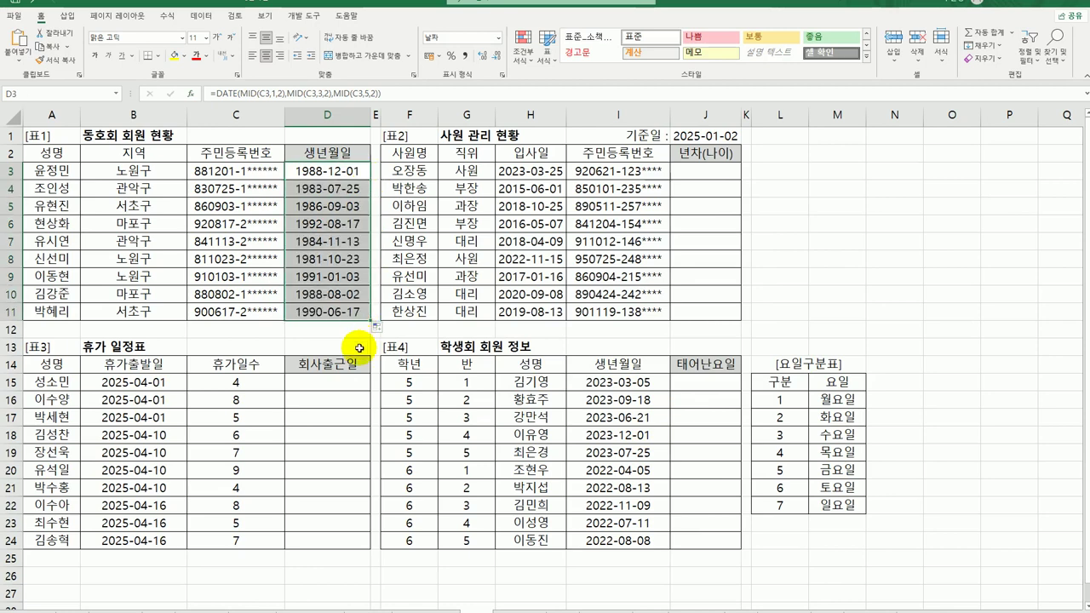
Enter =YEAR($J$1) in J3 with an absolute reference to the base date, and fill it down to J11
{"action": "left_click", "coordinate": [705, 172]}
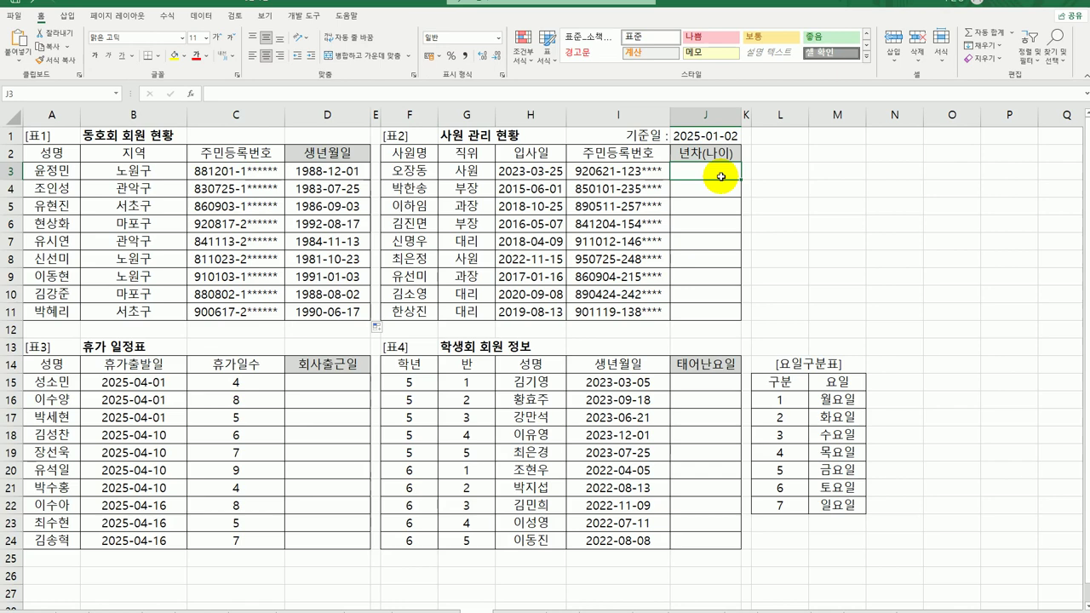
{"action": "type", "text": "="}
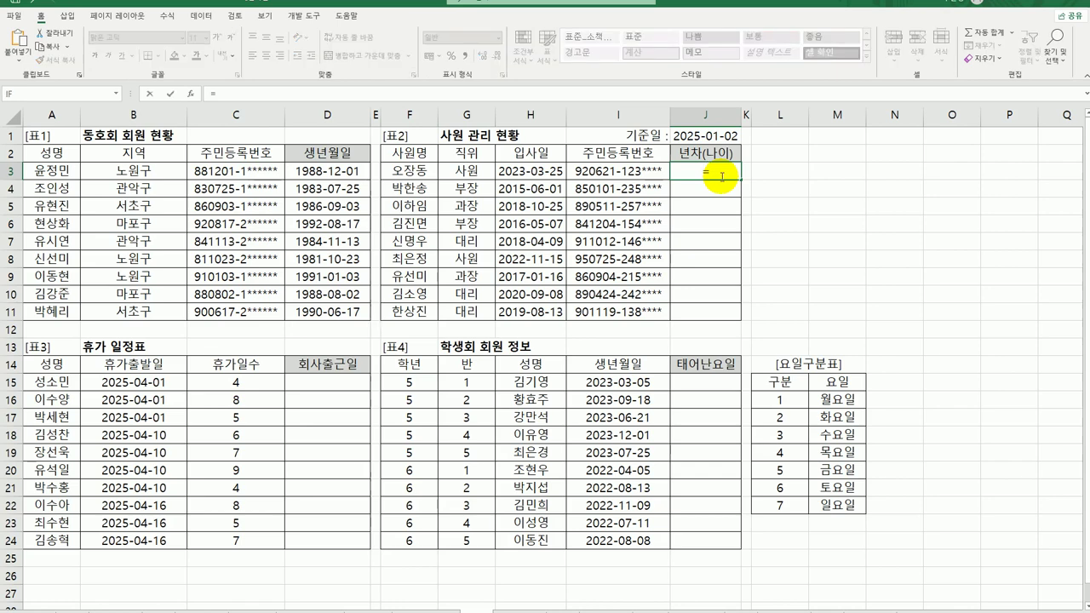
{"action": "type", "text": "ye"}
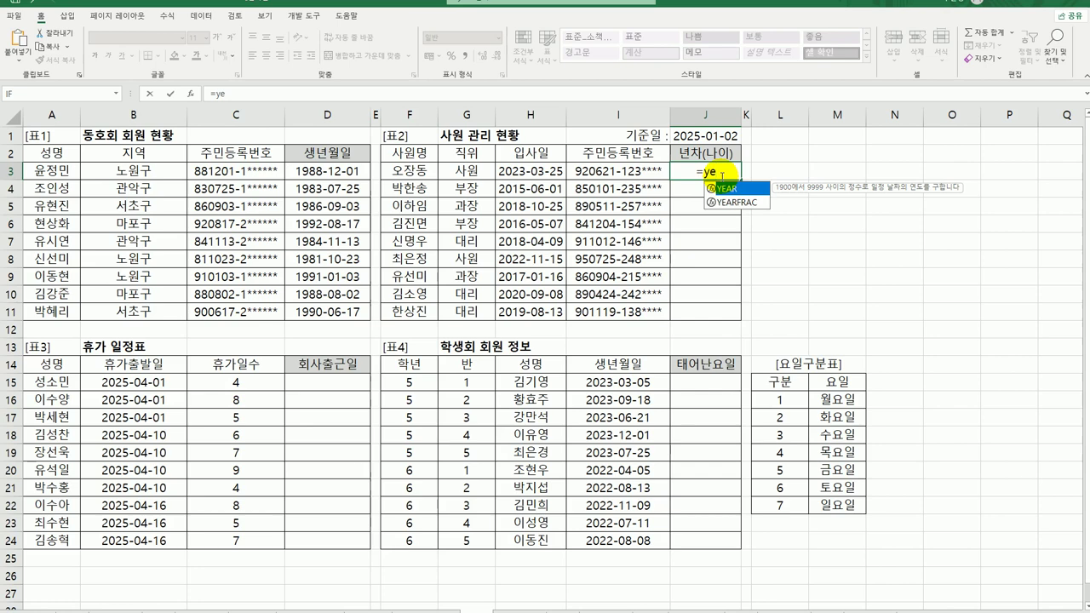
{"action": "double_click", "coordinate": [722, 189]}
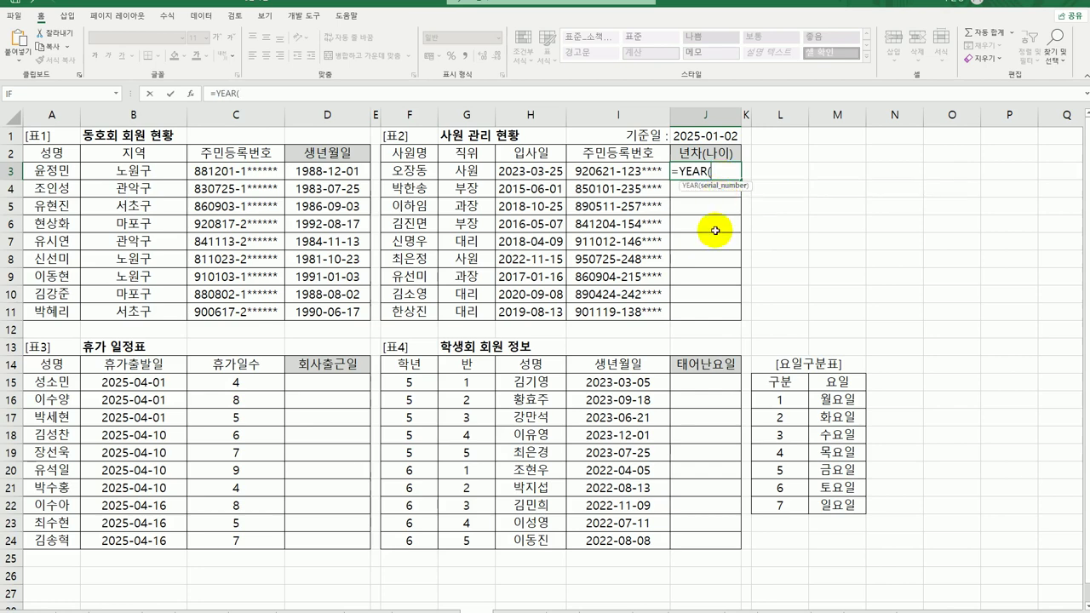
{"action": "left_click", "coordinate": [722, 137]}
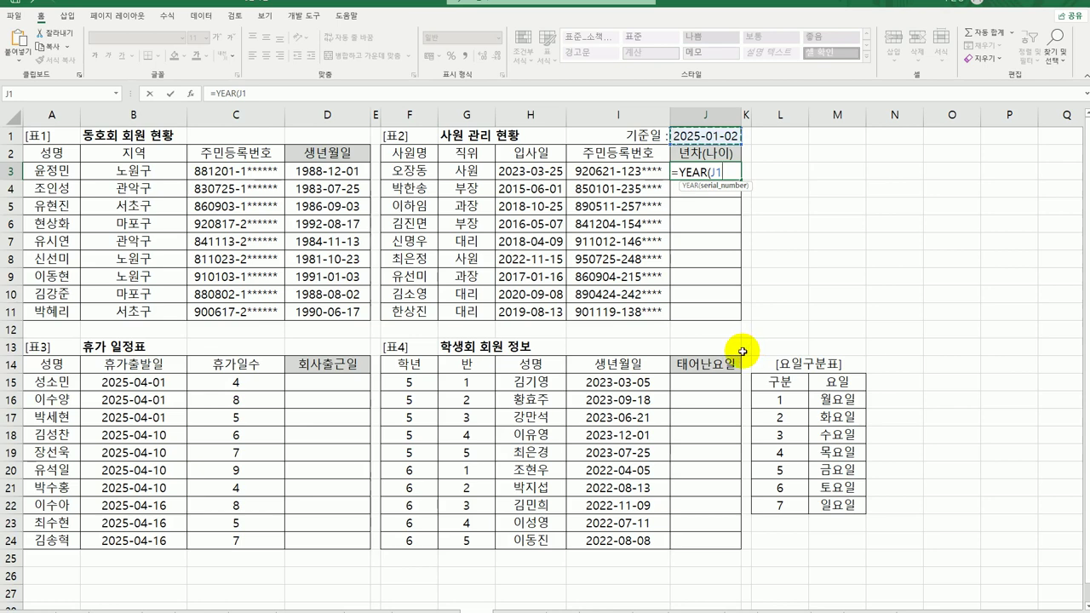
{"action": "key", "text": "F4"}
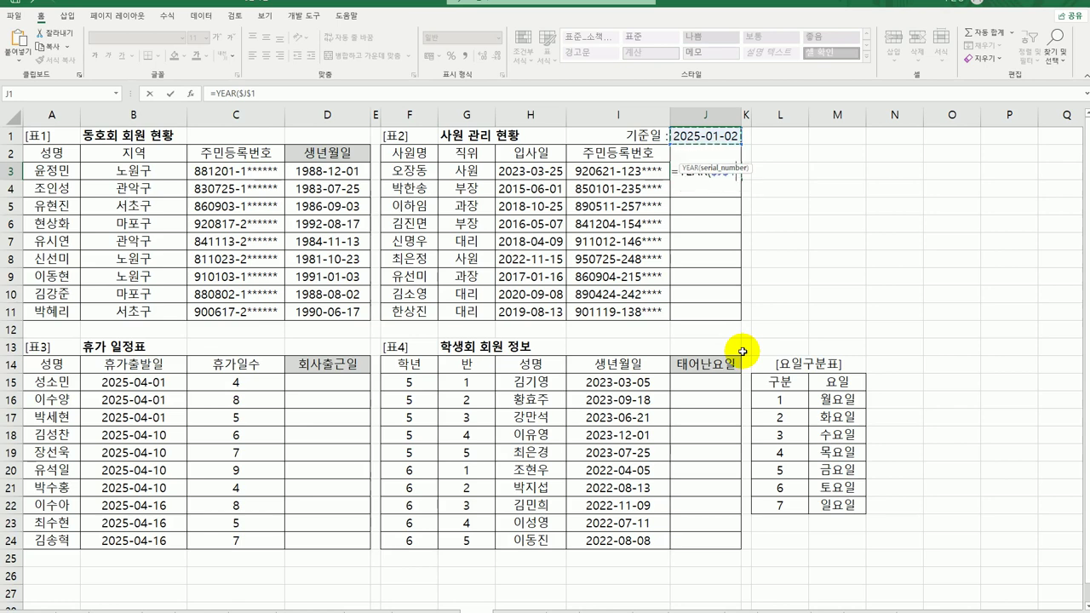
{"action": "type", "text": ")"}
{"action": "key", "text": "Return"}
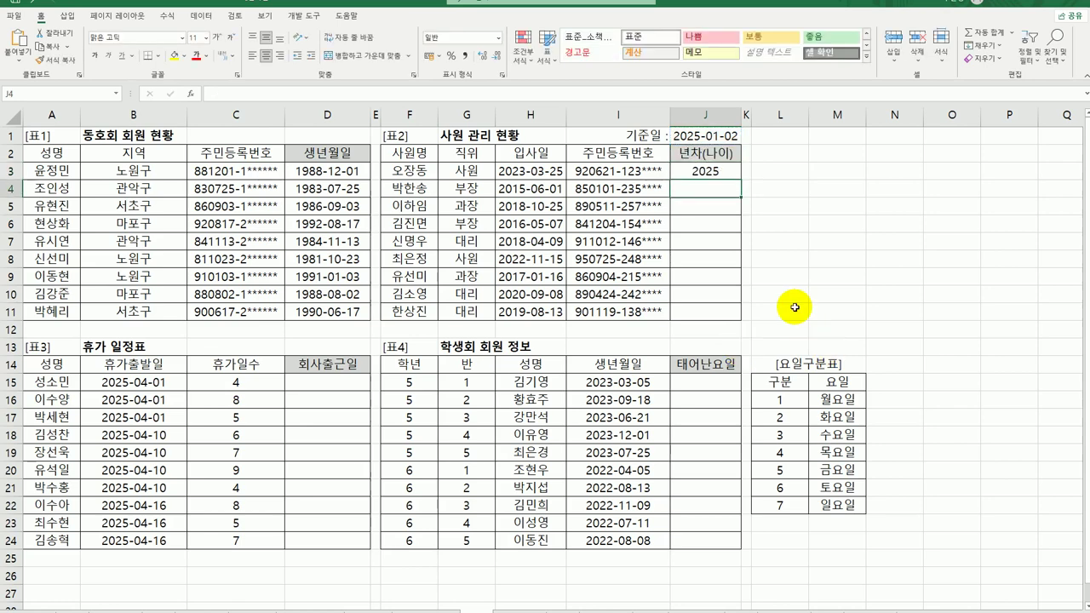
{"action": "left_click", "coordinate": [721, 172]}
{"action": "left_click_drag", "start_coordinate": [741, 180], "coordinate": [729, 324]}
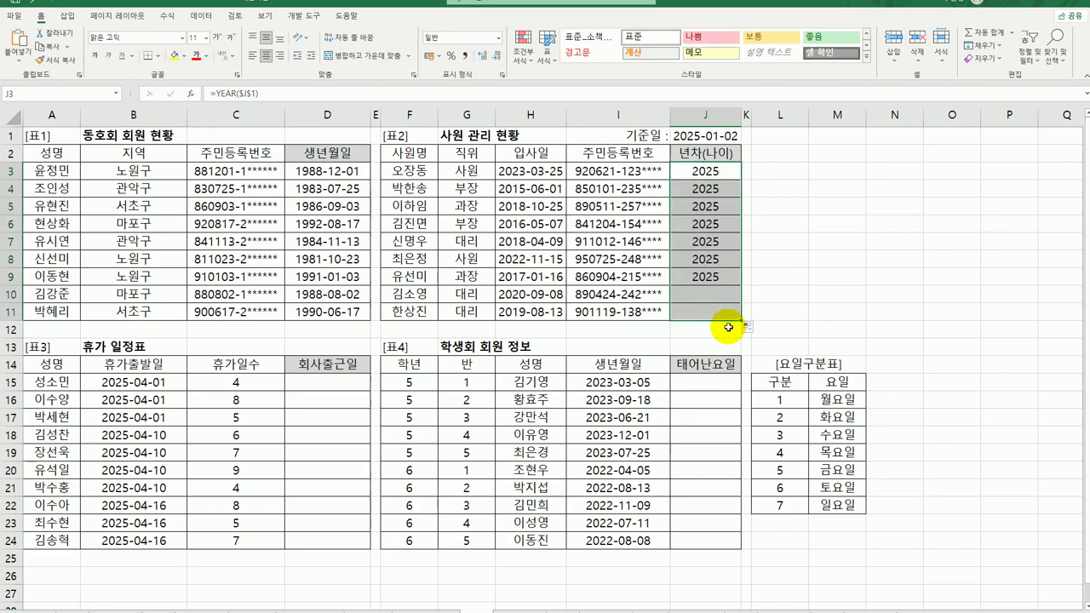
Extend the formula in J3 to =YEAR($J$1)-YEAR(H3) to subtract the hire year from the base year
{"action": "left_click_drag", "start_coordinate": [721, 172], "coordinate": [721, 174]}
{"action": "double_click", "coordinate": [722, 172]}
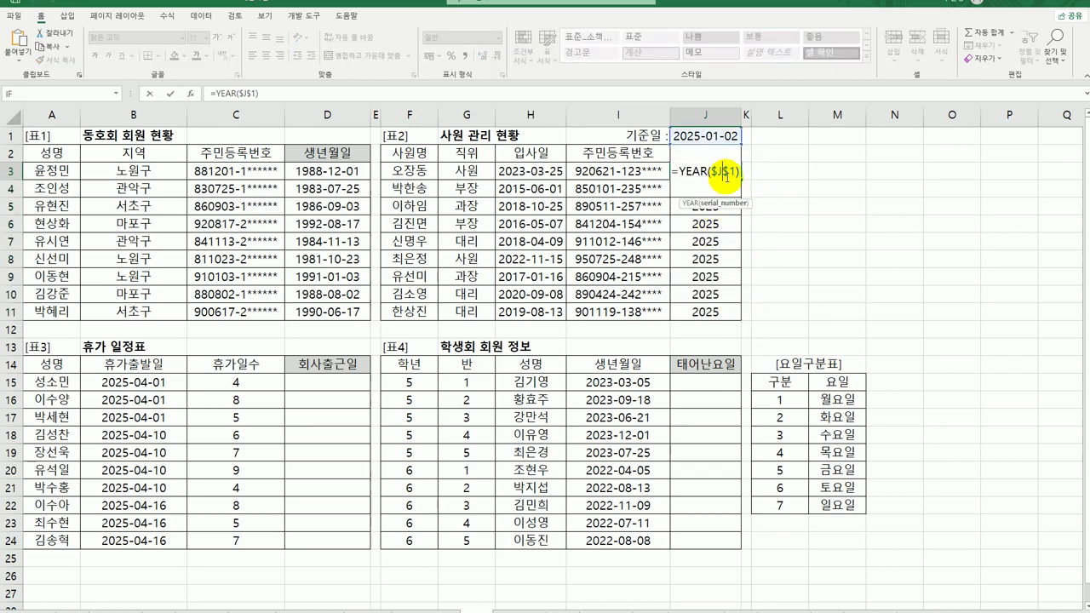
{"action": "key", "text": "End"}
{"action": "type", "text": "-"}
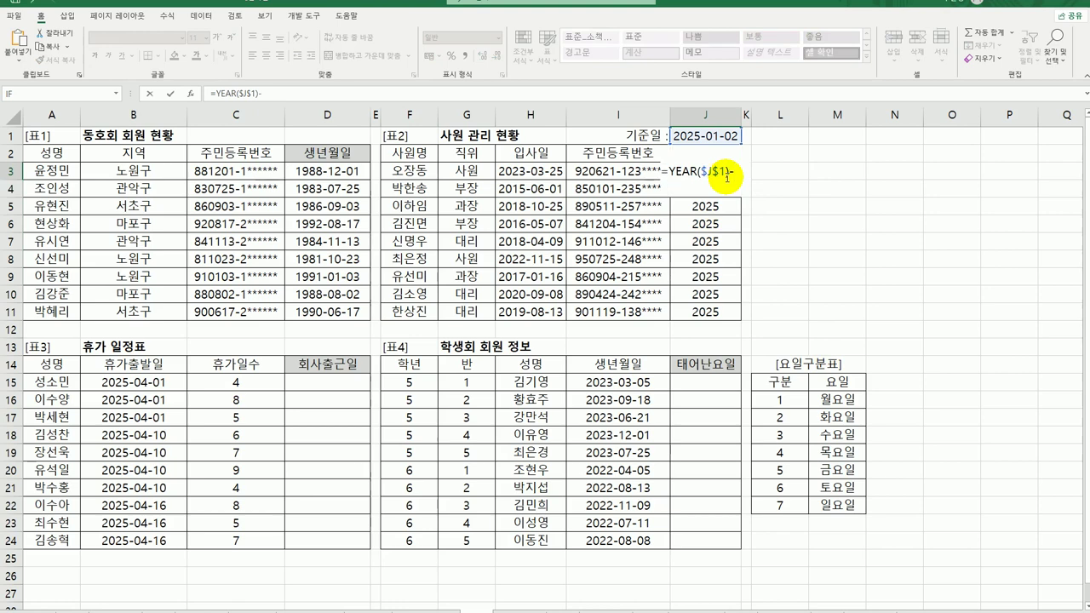
{"action": "type", "text": "year"}
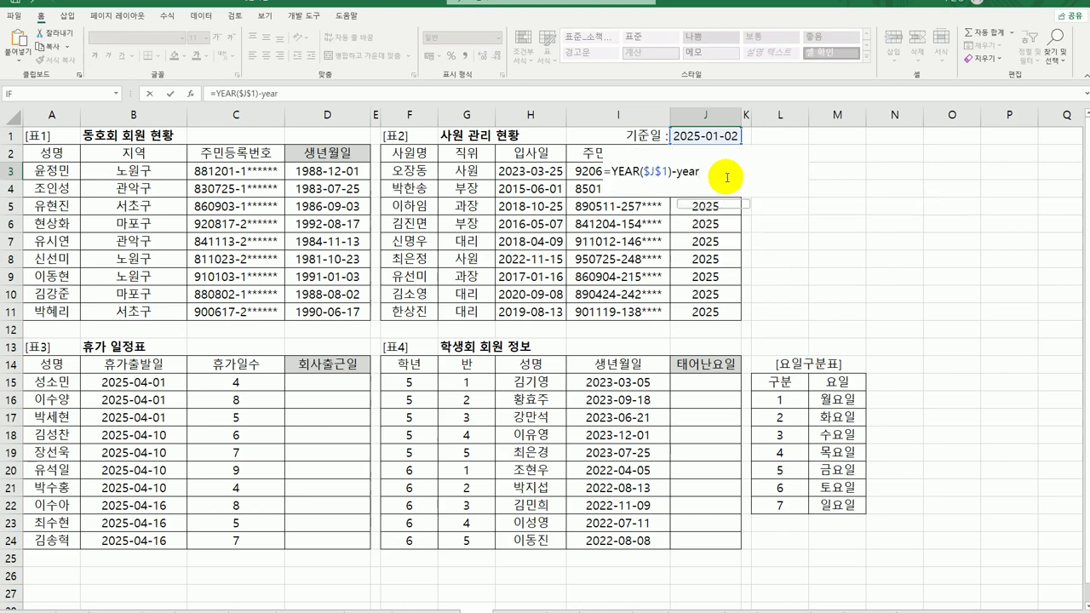
{"action": "type", "text": "("}
{"action": "left_click", "coordinate": [550, 171]}
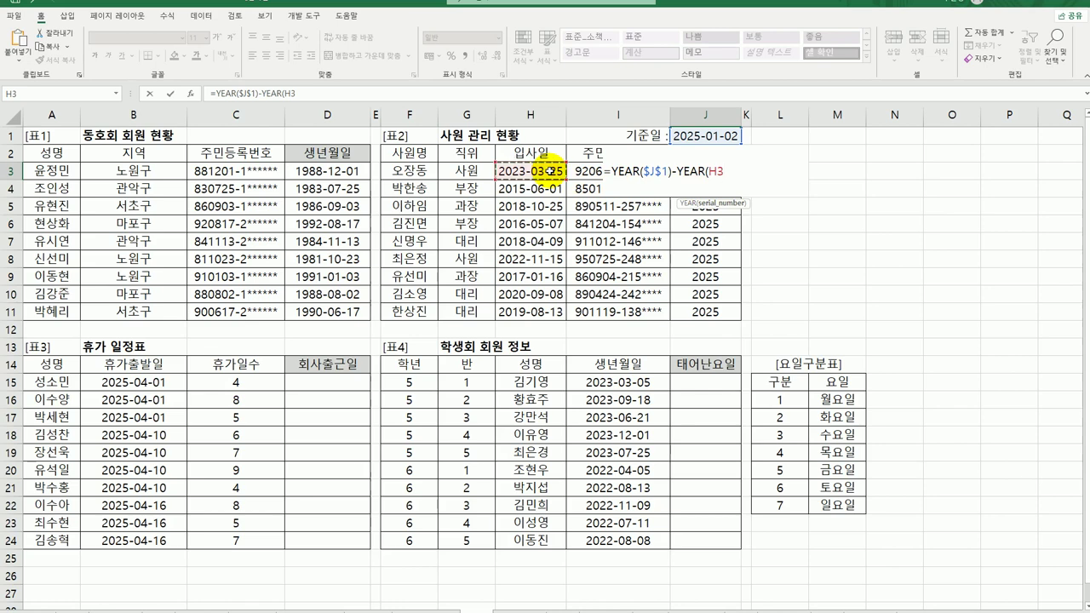
{"action": "type", "text": ")"}
{"action": "key", "text": "Return"}
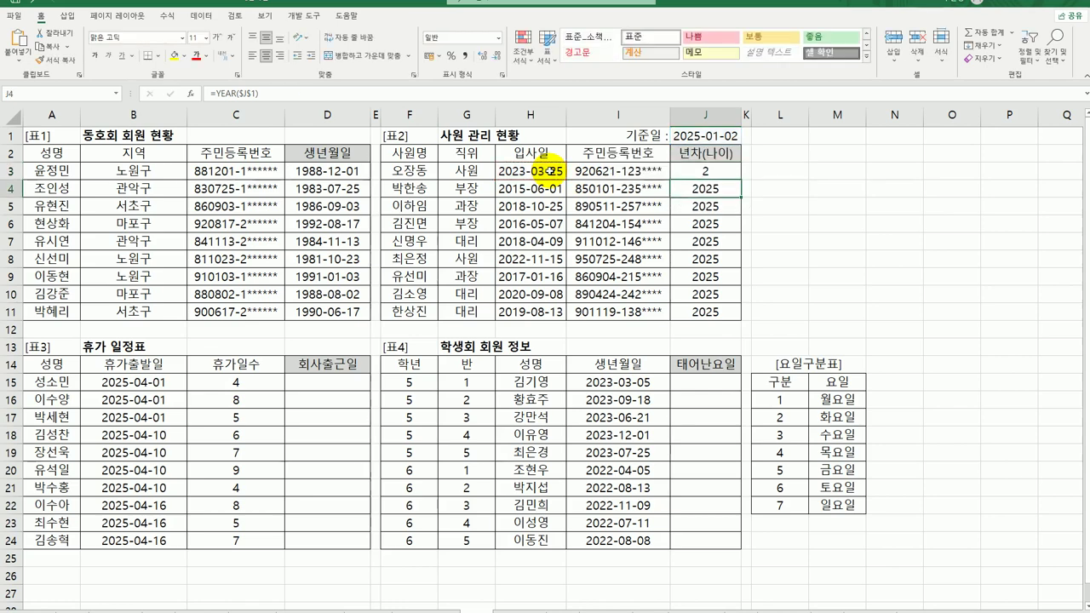
{"action": "left_click", "coordinate": [706, 173]}
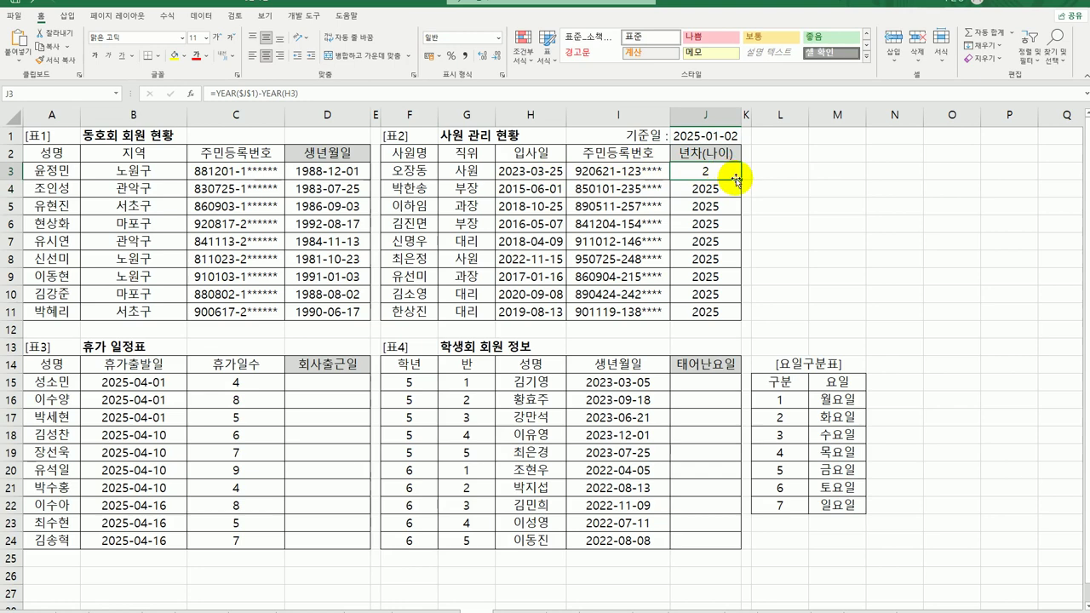
Fill the J3 formula down to J11, and append &"(" to the formula in J3
{"action": "left_click_drag", "start_coordinate": [741, 178], "coordinate": [726, 330]}
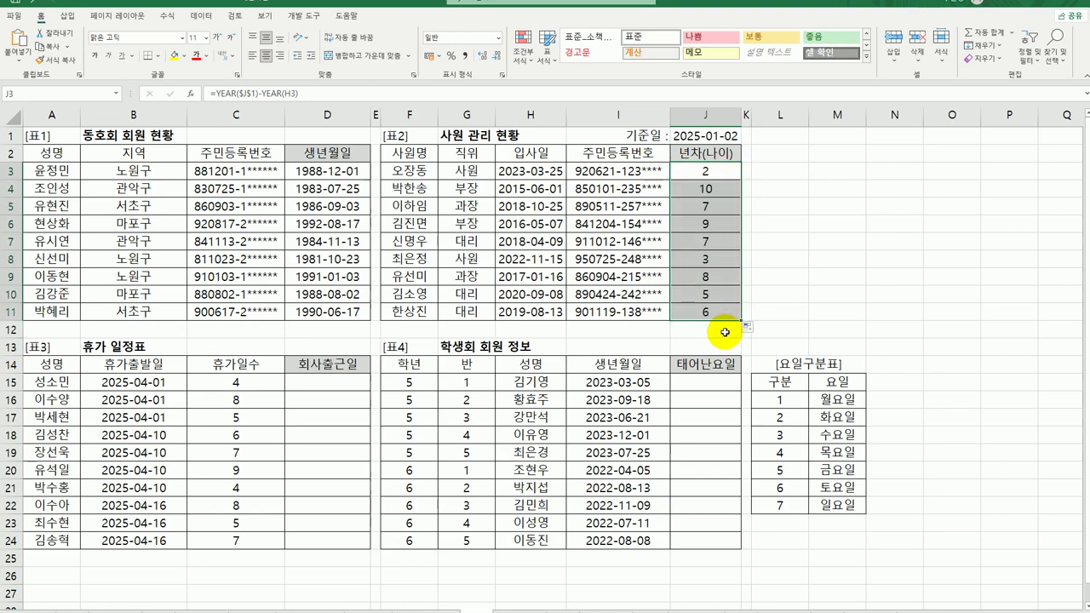
{"action": "double_click", "coordinate": [723, 174]}
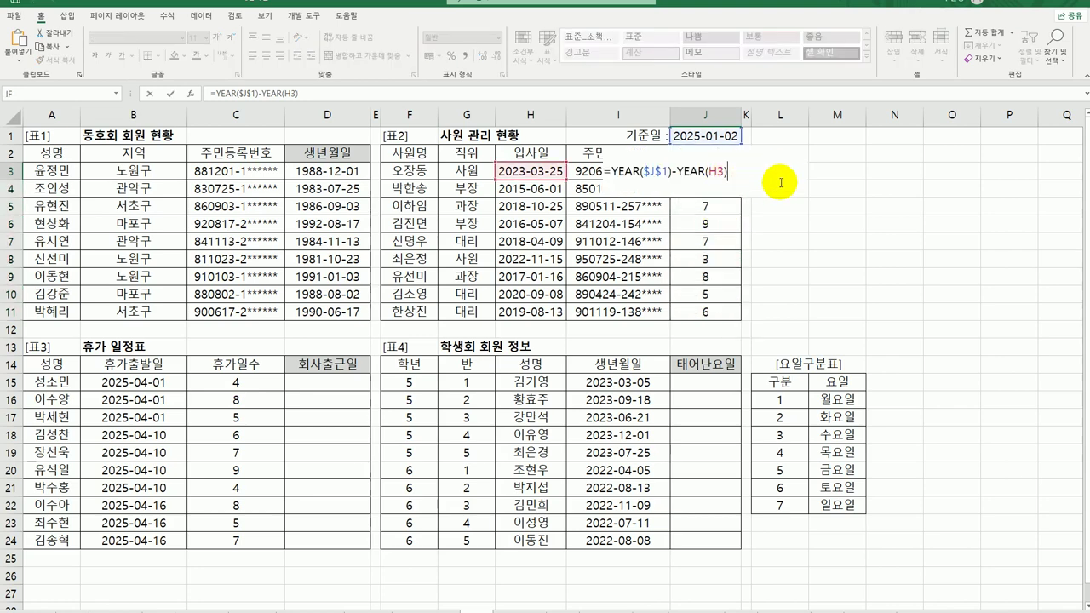
{"action": "type", "text": "&"}
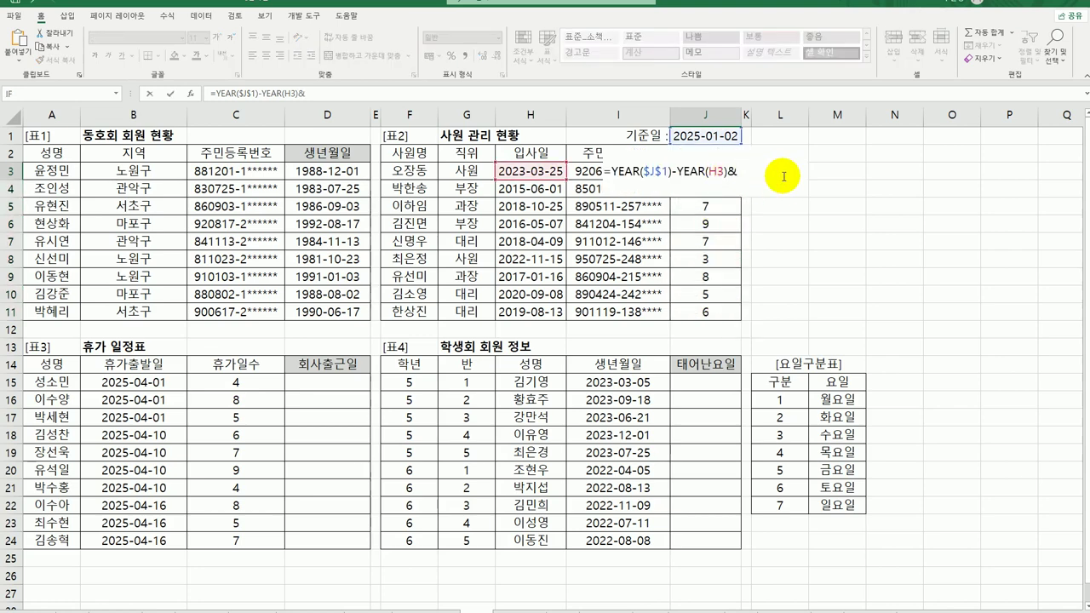
{"action": "type", "text": "\"(\""}
{"action": "key", "text": "Return"}
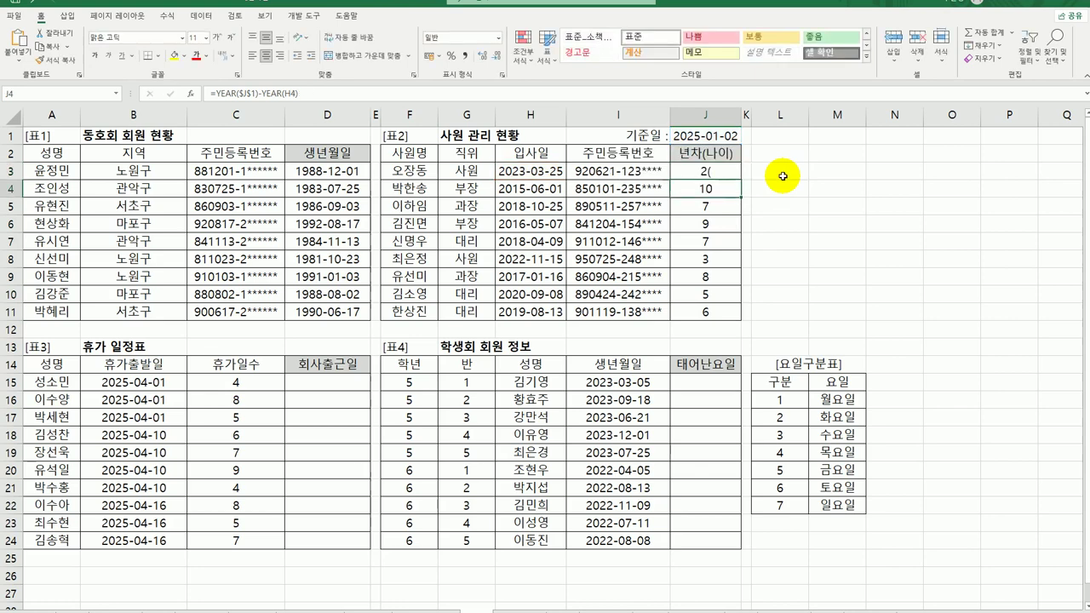
Append &YEAR($J$1) after the opening parenthesis text in J3's formula, with an absolute reference to the base date
{"action": "left_click", "coordinate": [721, 173]}
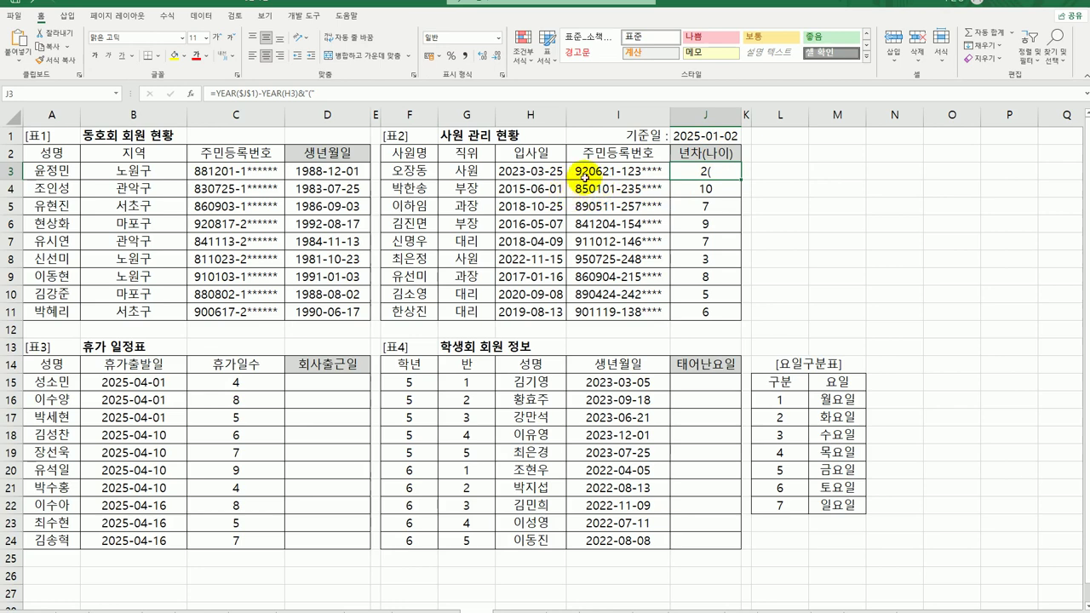
{"action": "double_click", "coordinate": [719, 172]}
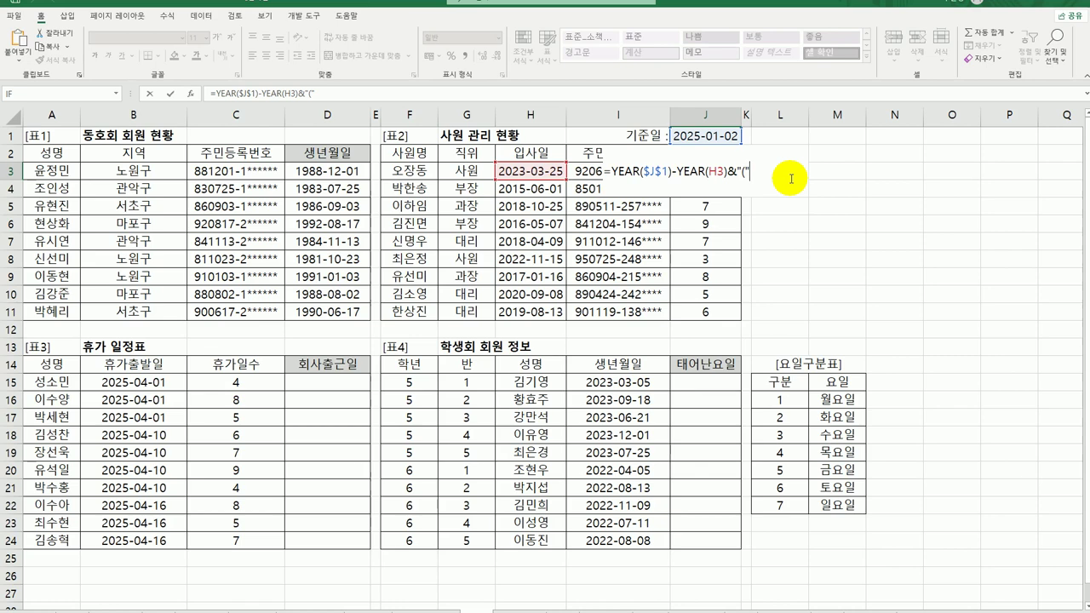
{"action": "type", "text": "&year"}
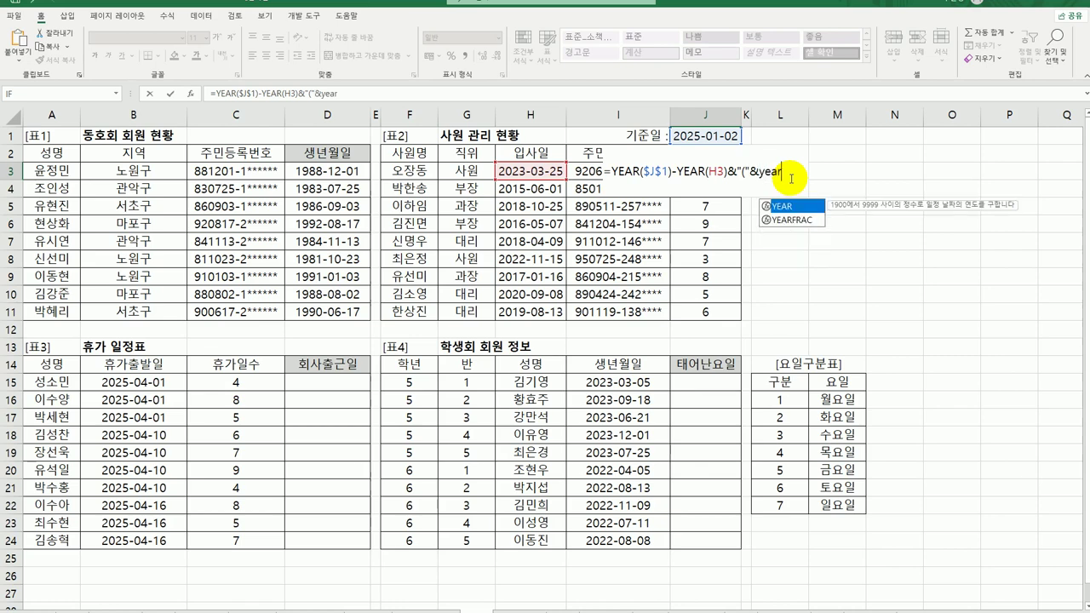
{"action": "key", "text": "Tab"}
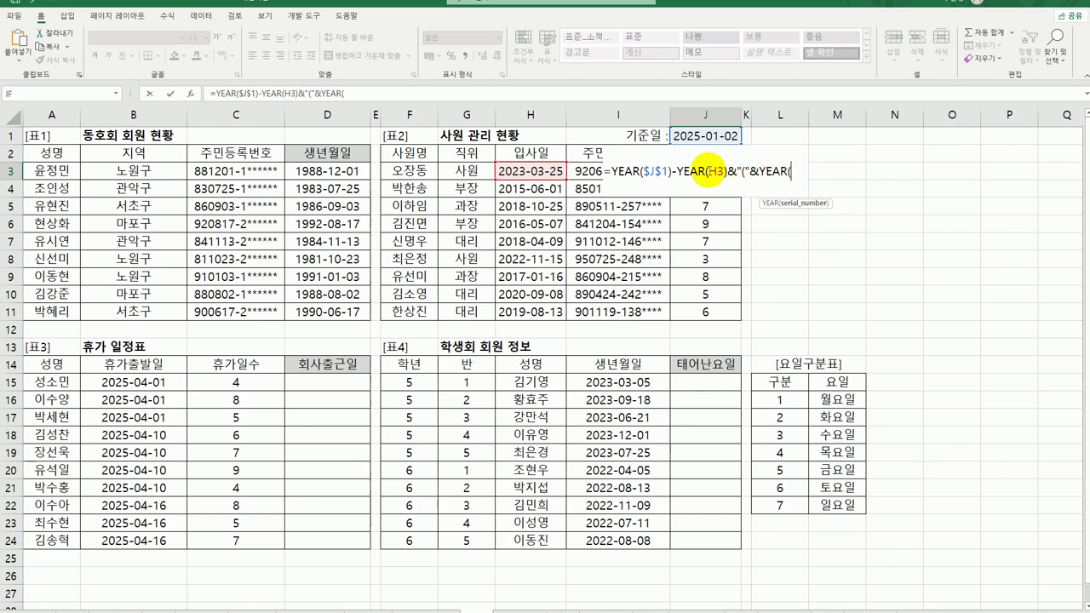
{"action": "left_click", "coordinate": [694, 137]}
{"action": "key", "text": "F4"}
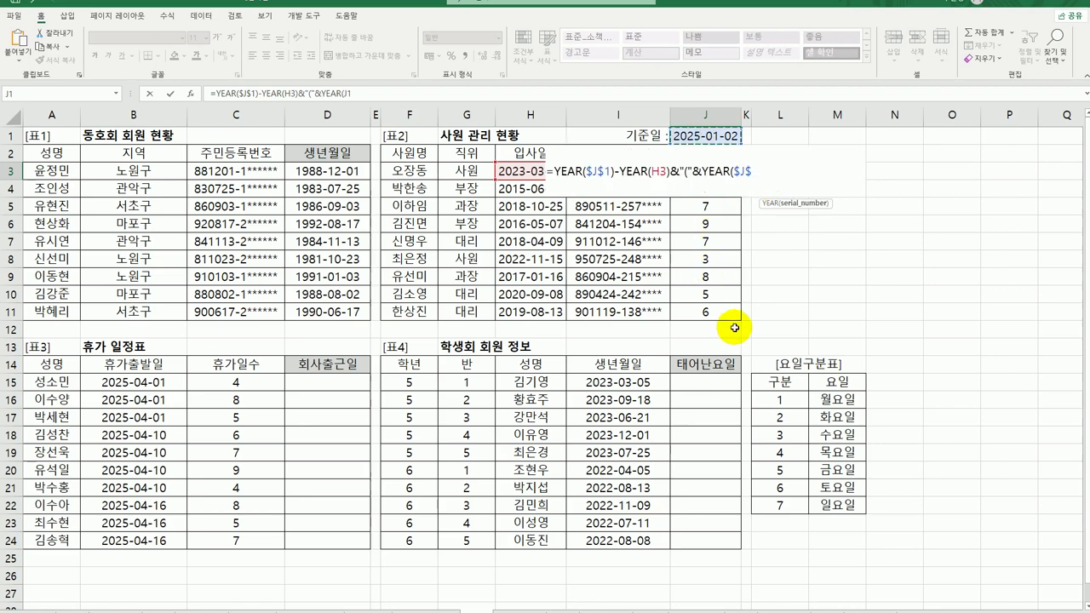
{"action": "type", "text": ")"}
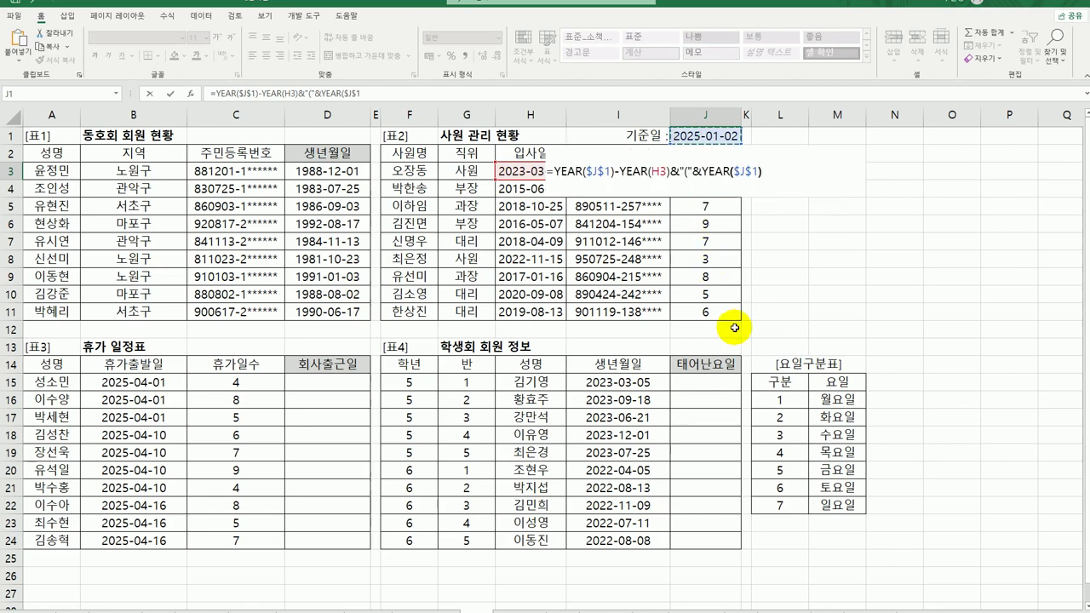
Subtract the birth year from the second base year in J3 by adding -(1900+LEFT(I3,2)), and accept the corrected formula
{"action": "type", "text": "-(1900+"}
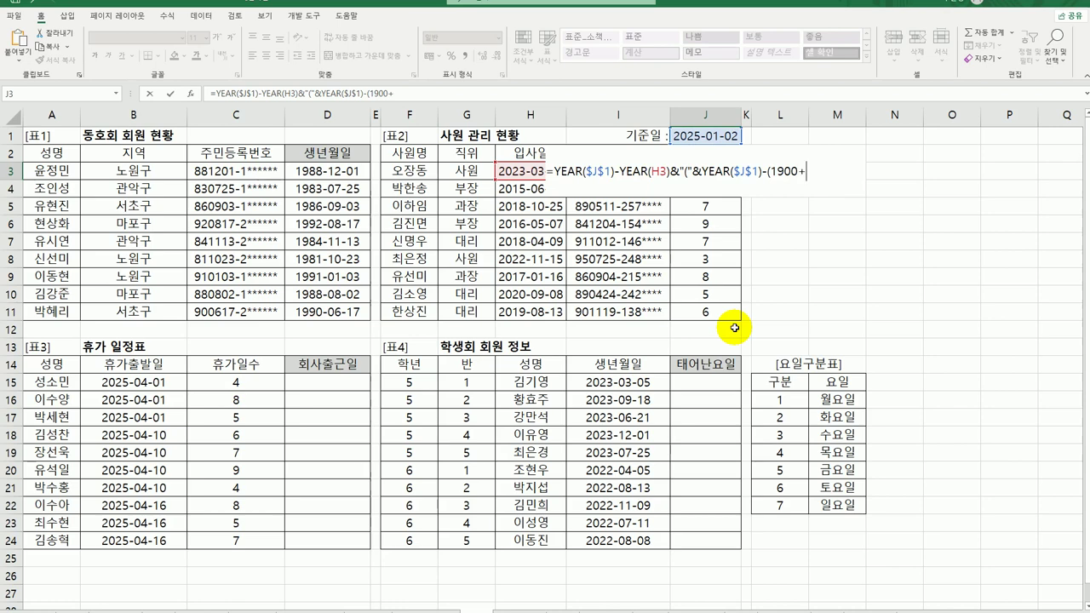
{"action": "type", "text": "left"}
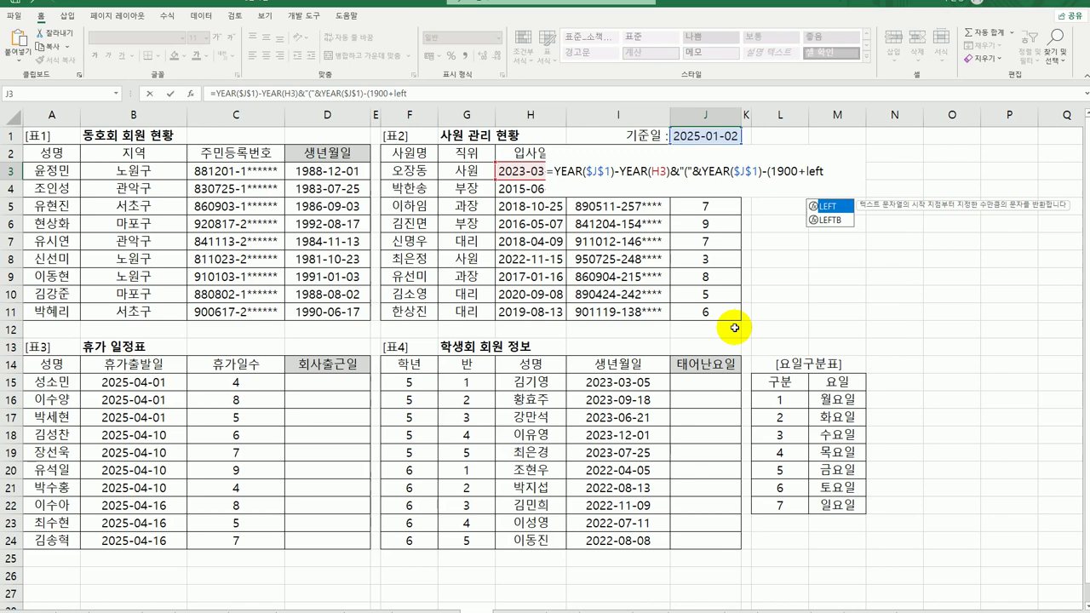
{"action": "key", "text": "Tab"}
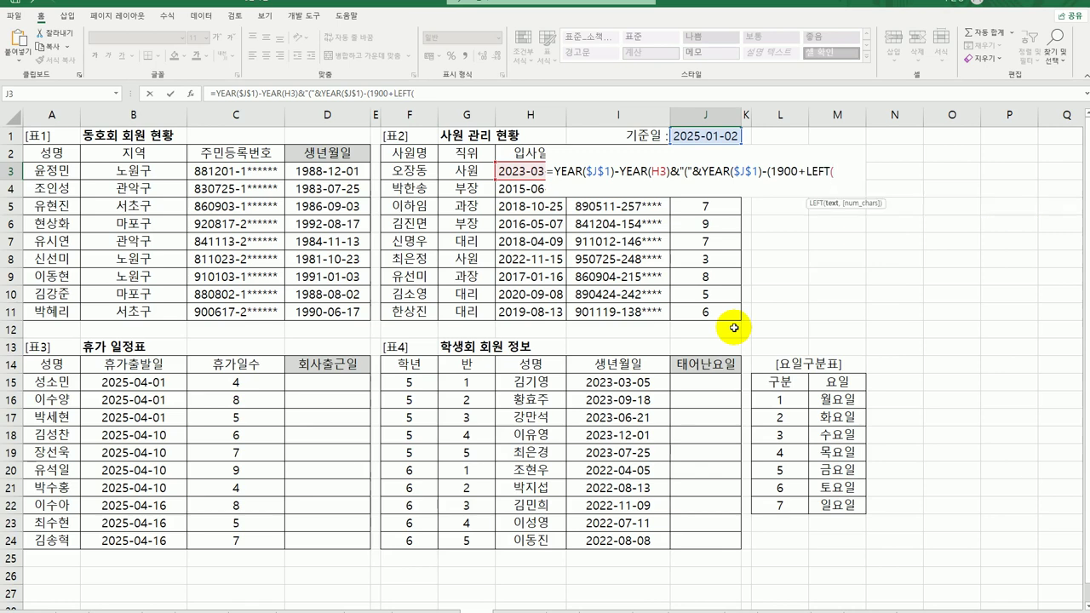
{"action": "left_click", "coordinate": [190, 93]}
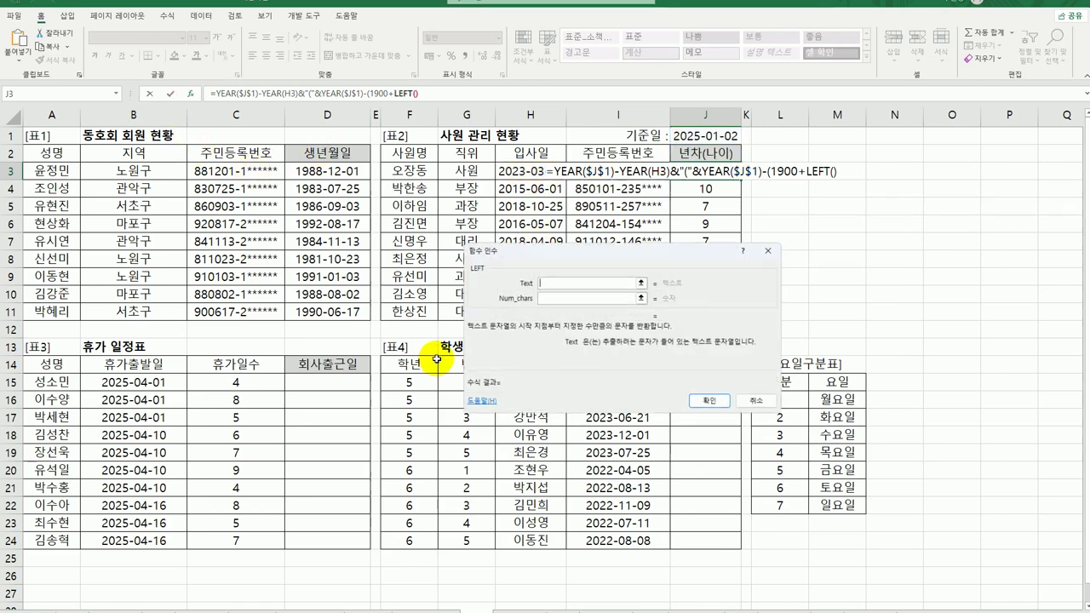
{"action": "left_click", "coordinate": [594, 173]}
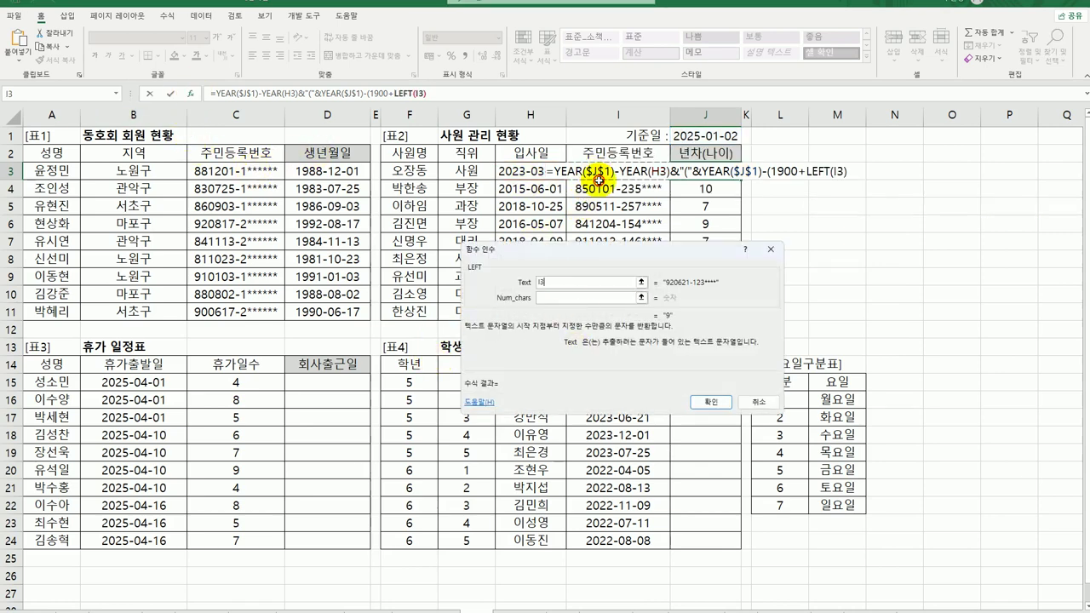
{"action": "left_click", "coordinate": [564, 298]}
{"action": "type", "text": "2"}
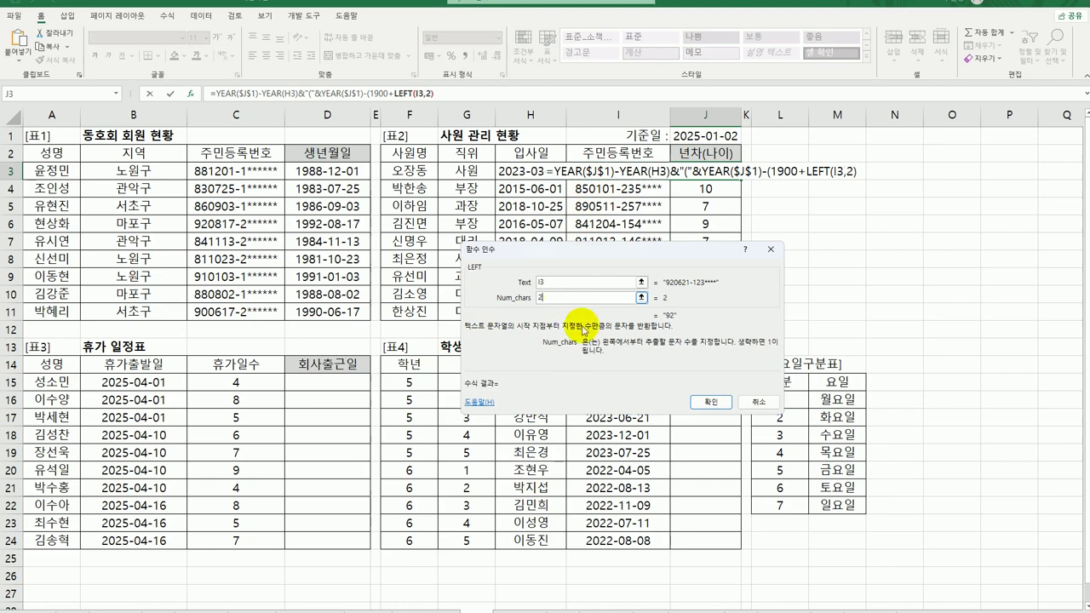
{"action": "left_click", "coordinate": [711, 403]}
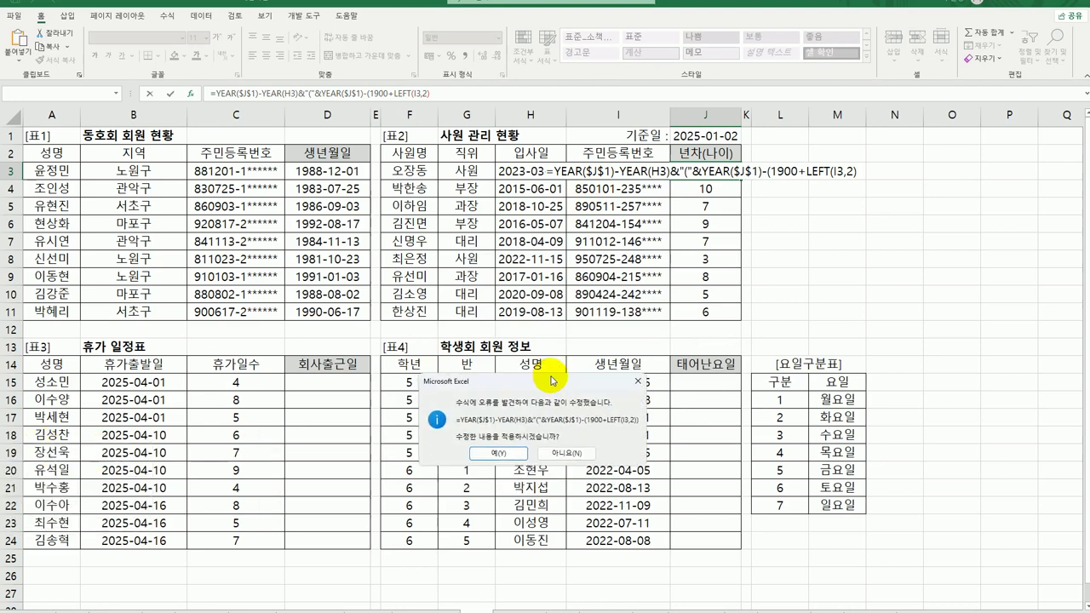
{"action": "left_click", "coordinate": [545, 427]}
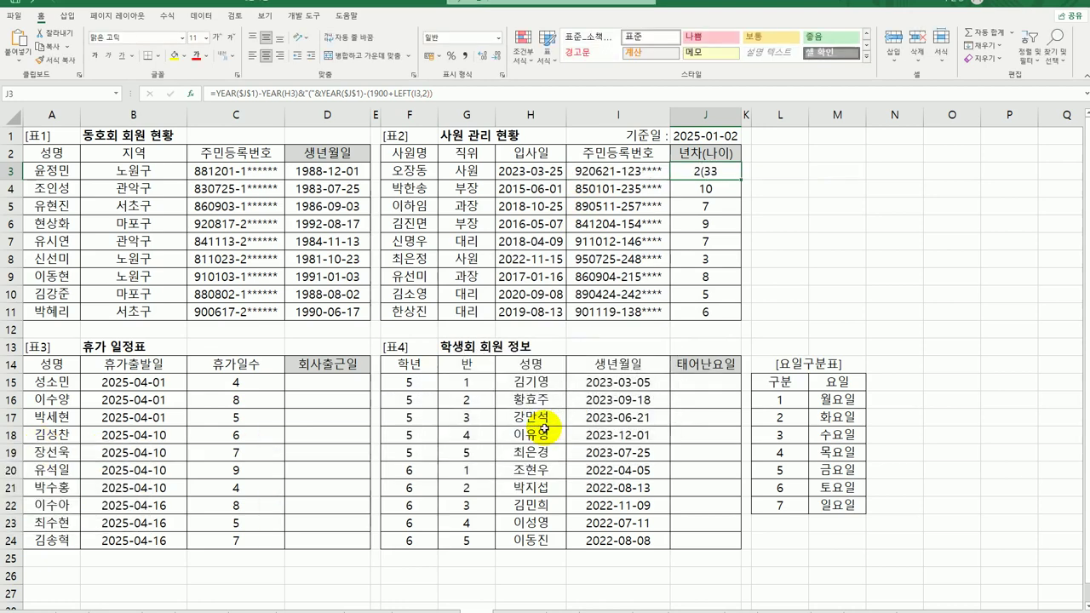
Append &")" to the end of the formula in J3 to close the parenthesis around the age
{"action": "double_click", "coordinate": [722, 171]}
{"action": "left_click", "coordinate": [863, 173]}
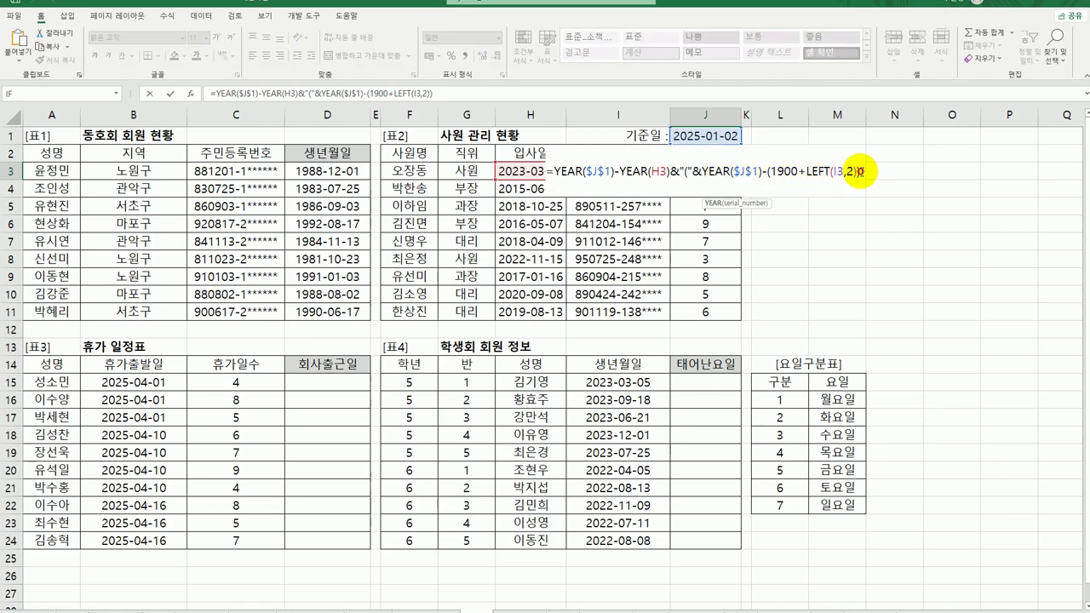
{"action": "type", "text": "&\")\""}
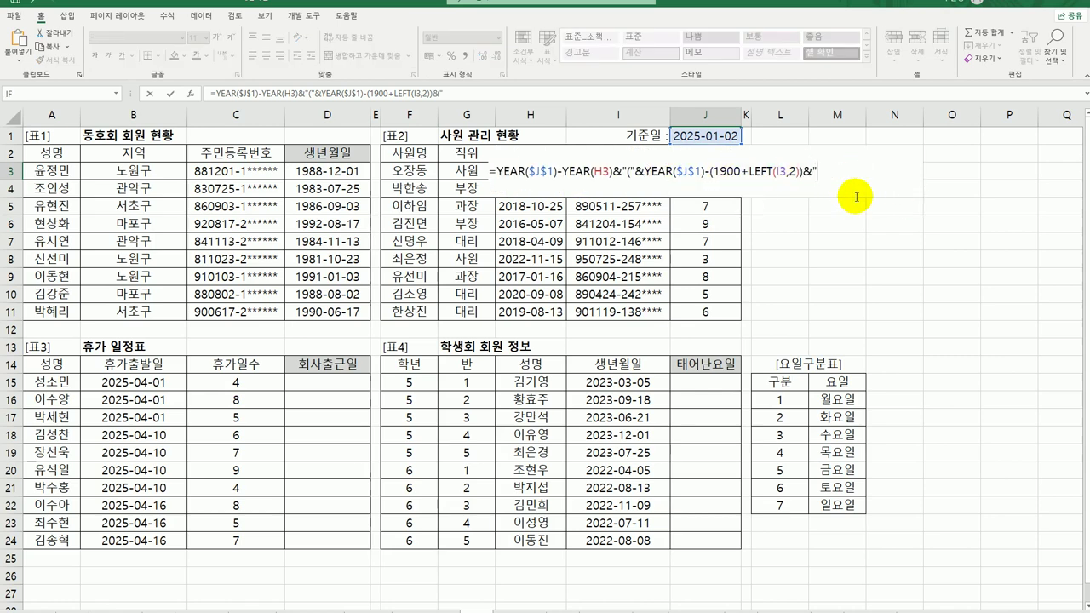
{"action": "key", "text": "Return"}
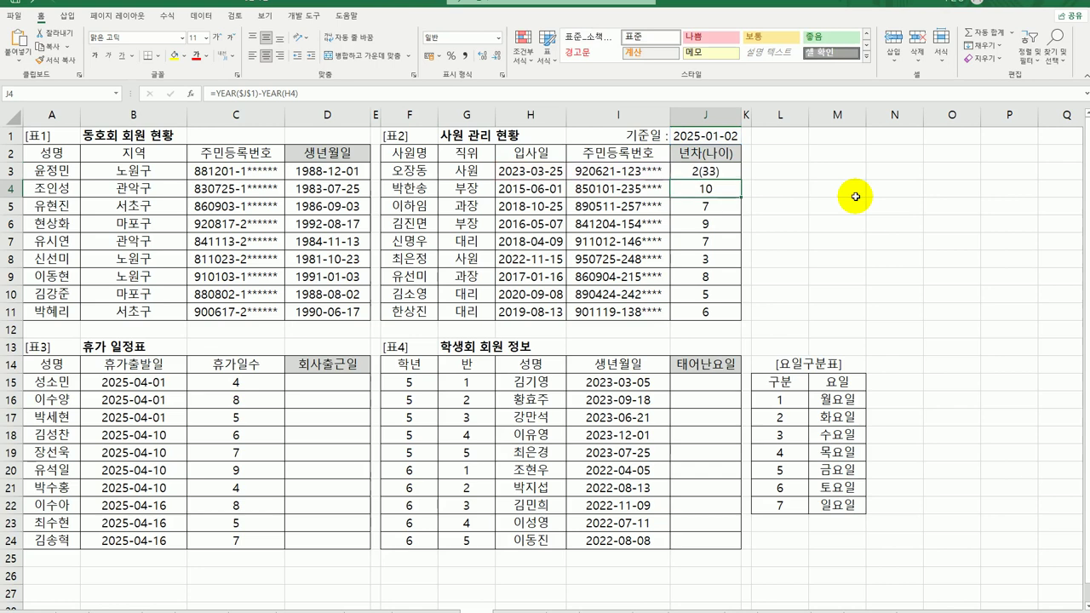
Insert 년차 before the opening parenthesis in J3's formula text and fill the formula down to J11
{"action": "left_click", "coordinate": [708, 174]}
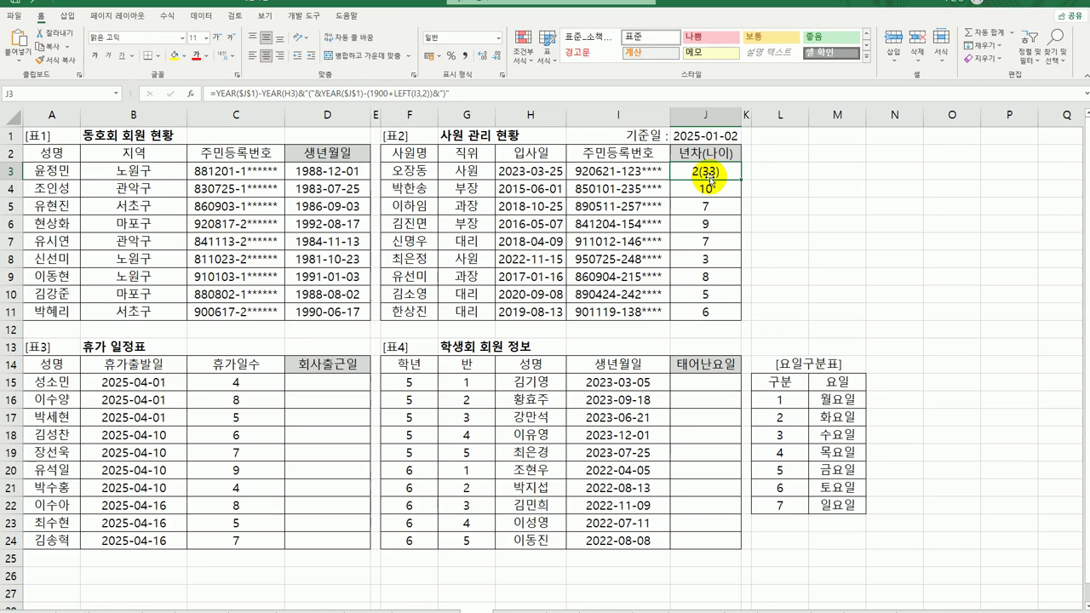
{"action": "double_click", "coordinate": [707, 174]}
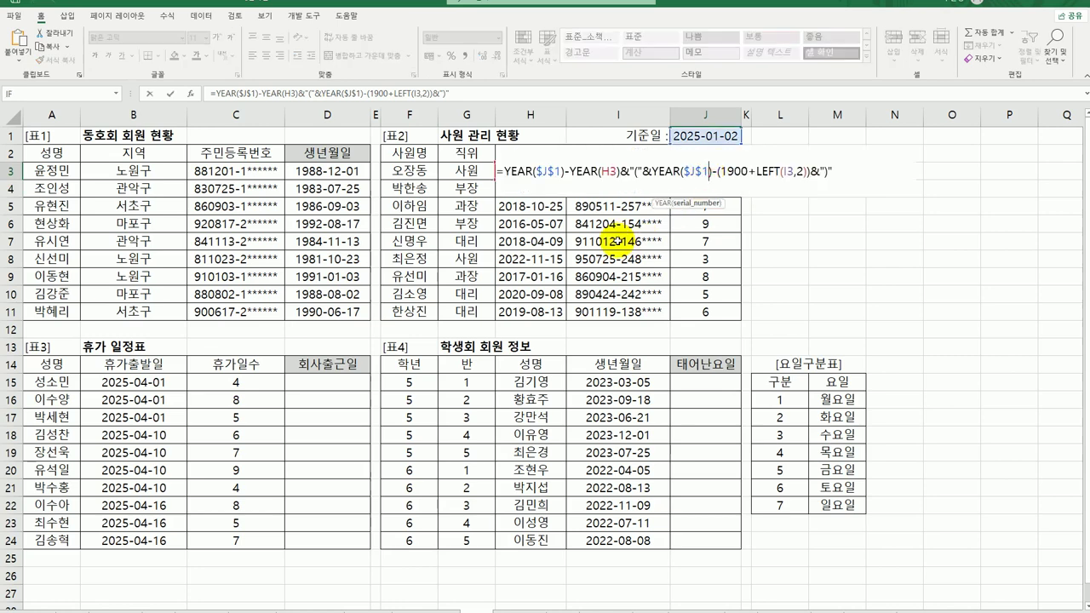
{"action": "left_click", "coordinate": [637, 171]}
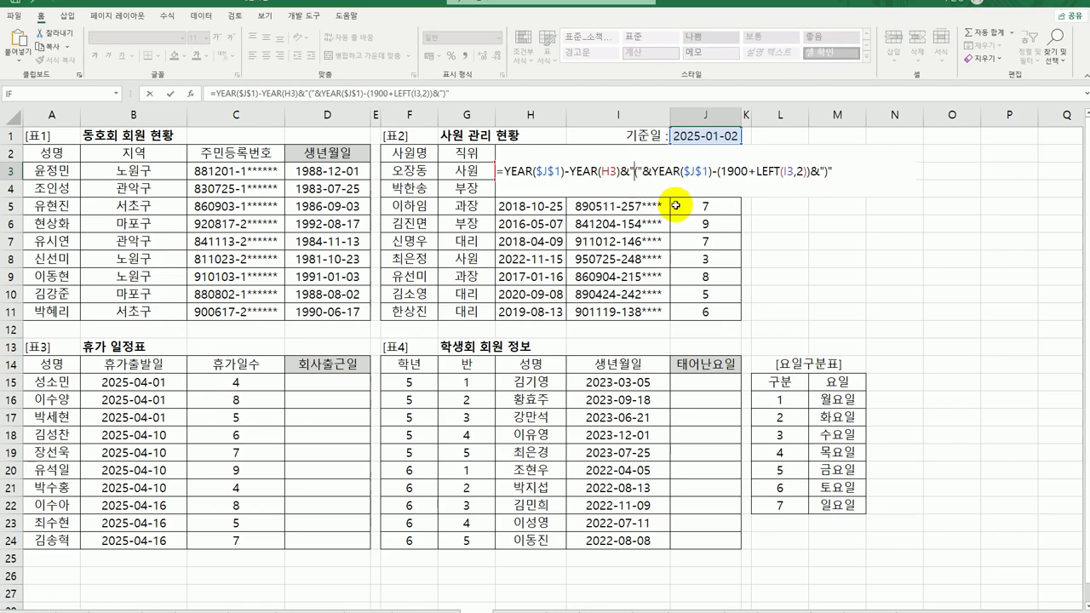
{"action": "type", "text": "년차"}
{"action": "key", "text": "Return"}
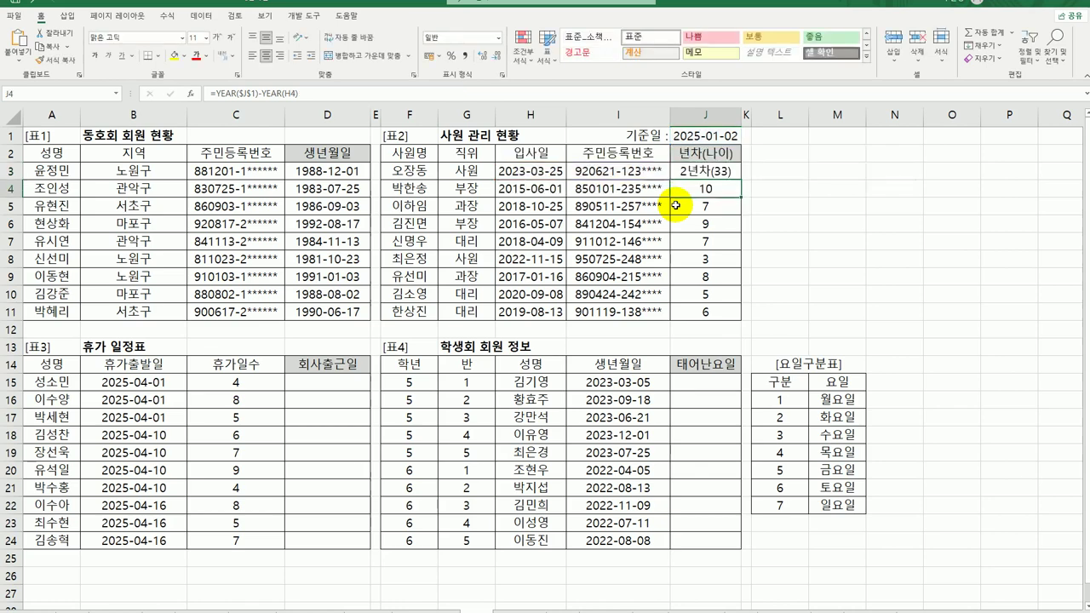
{"action": "left_click", "coordinate": [705, 171]}
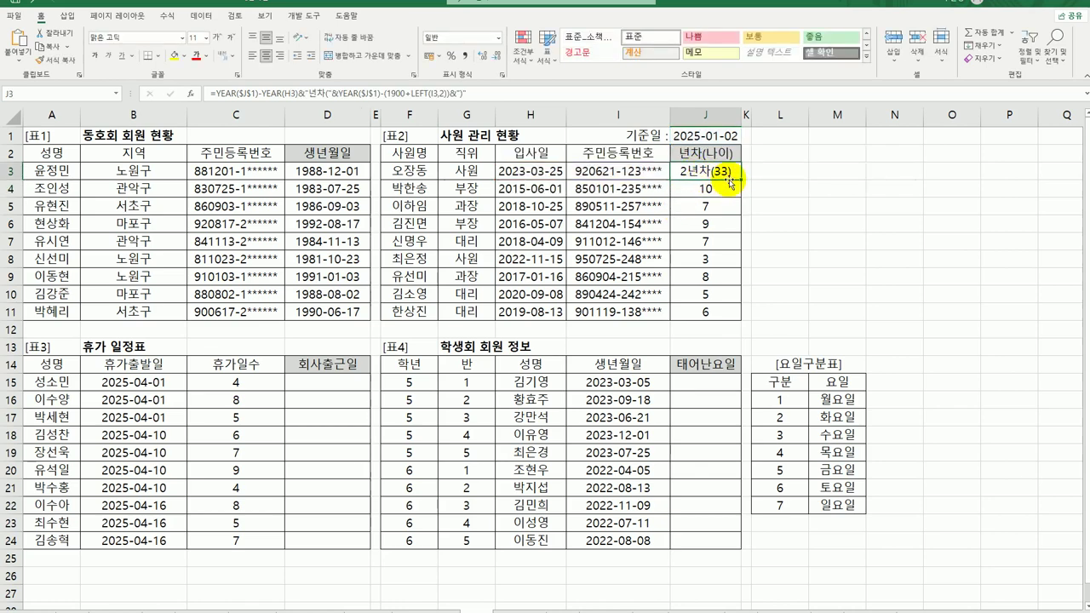
{"action": "left_click_drag", "start_coordinate": [742, 181], "coordinate": [772, 313]}
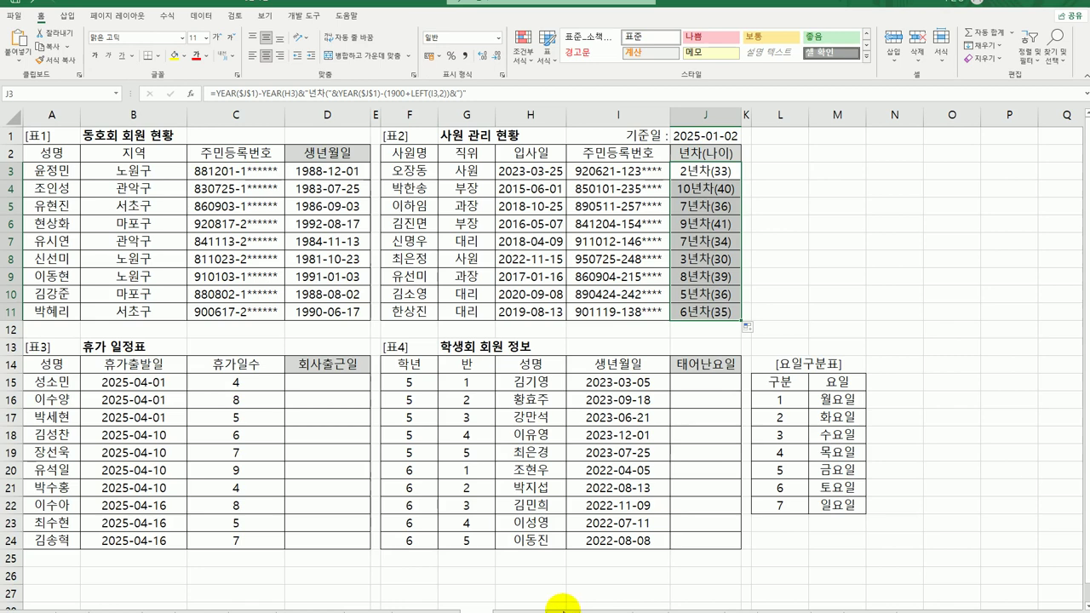
Examine the vacation departure dates in B15:B24 and vacation days in C15:C24 for the return-to-work date in D15
{"action": "left_click", "coordinate": [338, 384]}
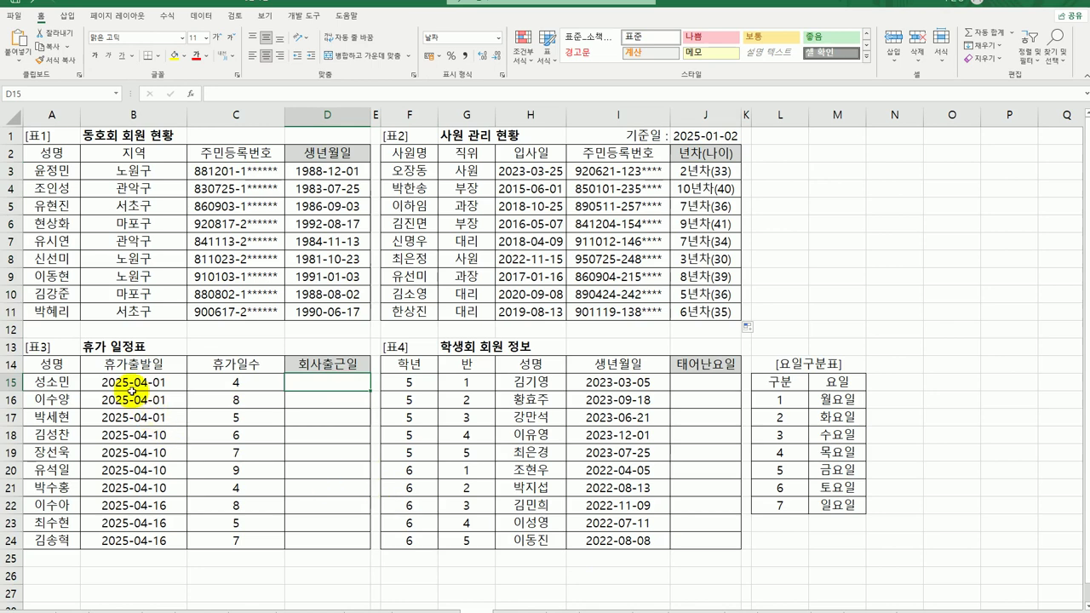
{"action": "left_click_drag", "start_coordinate": [119, 382], "coordinate": [130, 534]}
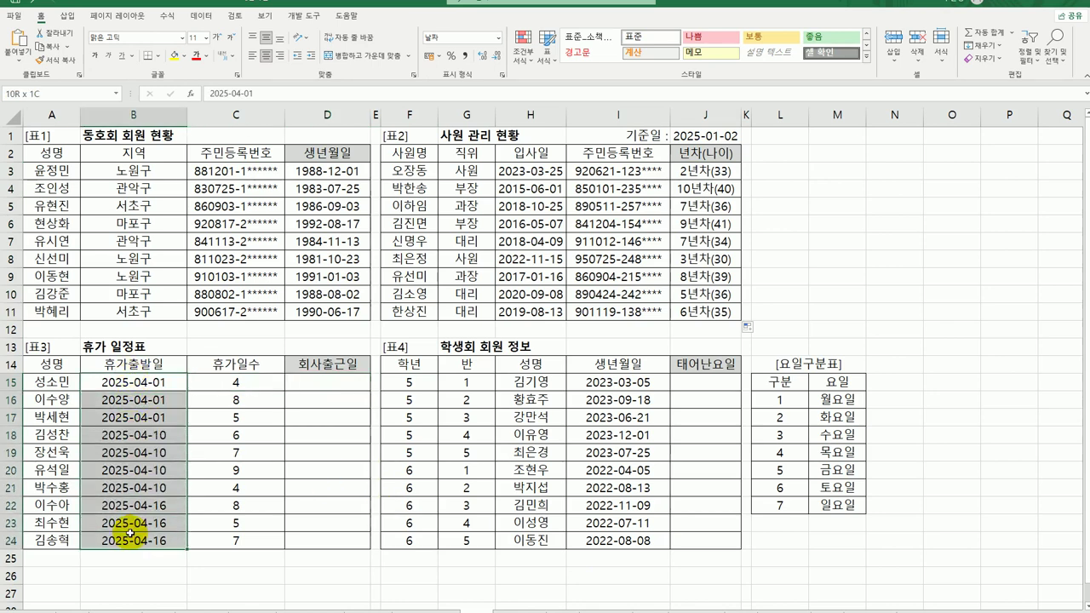
{"action": "left_click_drag", "start_coordinate": [263, 381], "coordinate": [238, 545]}
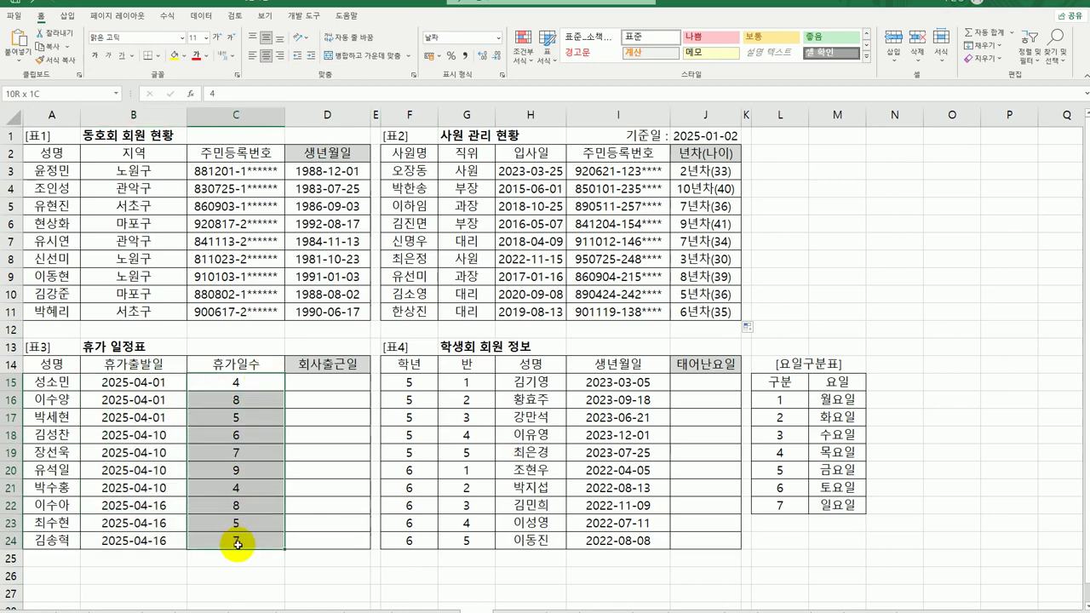
{"action": "left_click", "coordinate": [334, 382]}
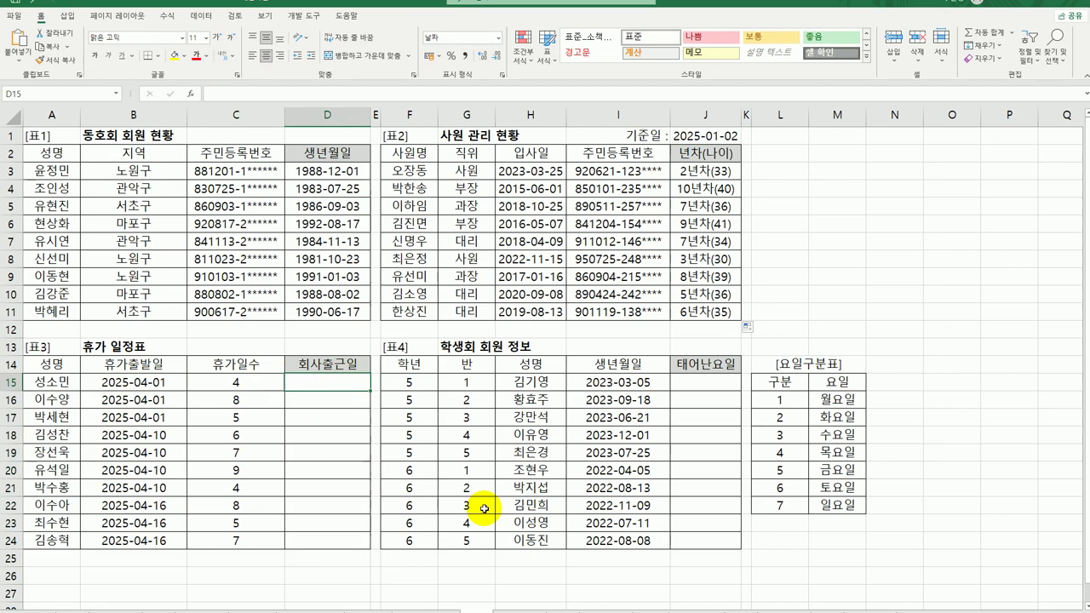
{"action": "left_click", "coordinate": [254, 383]}
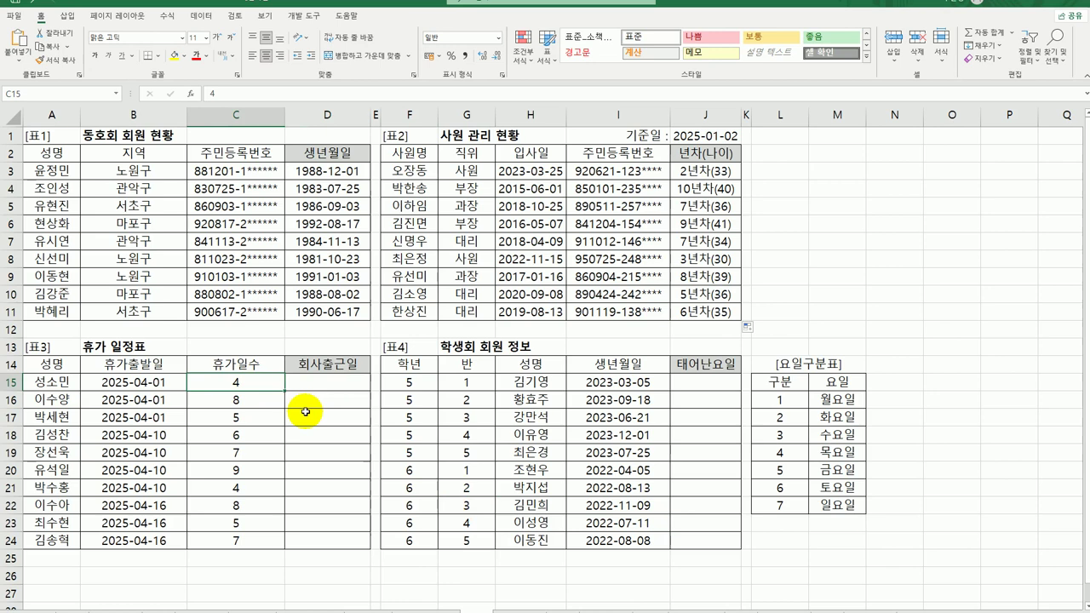
{"action": "left_click", "coordinate": [170, 380]}
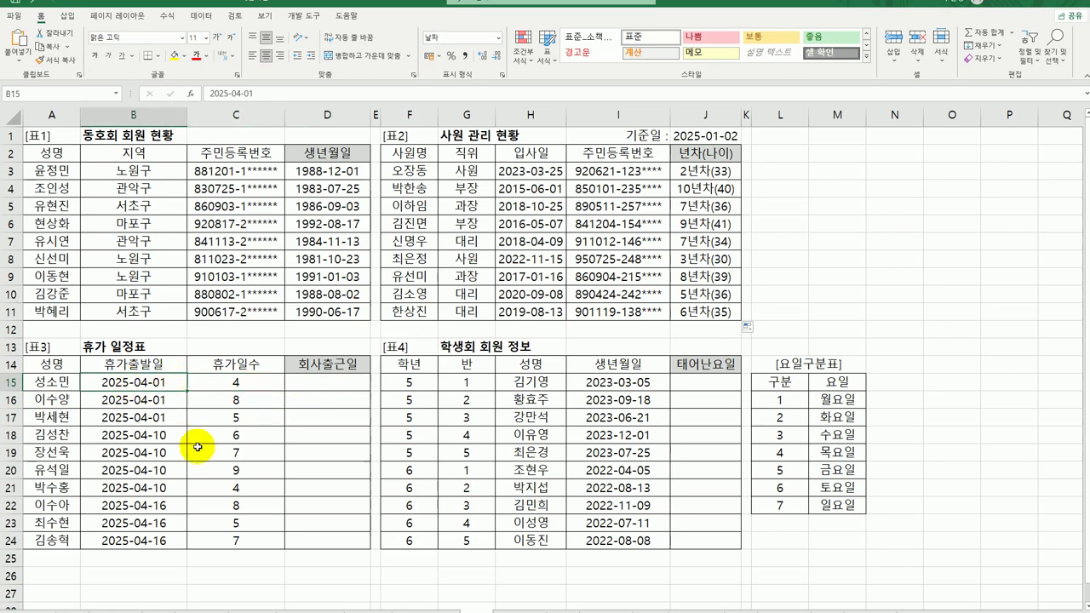
{"action": "left_click", "coordinate": [256, 380]}
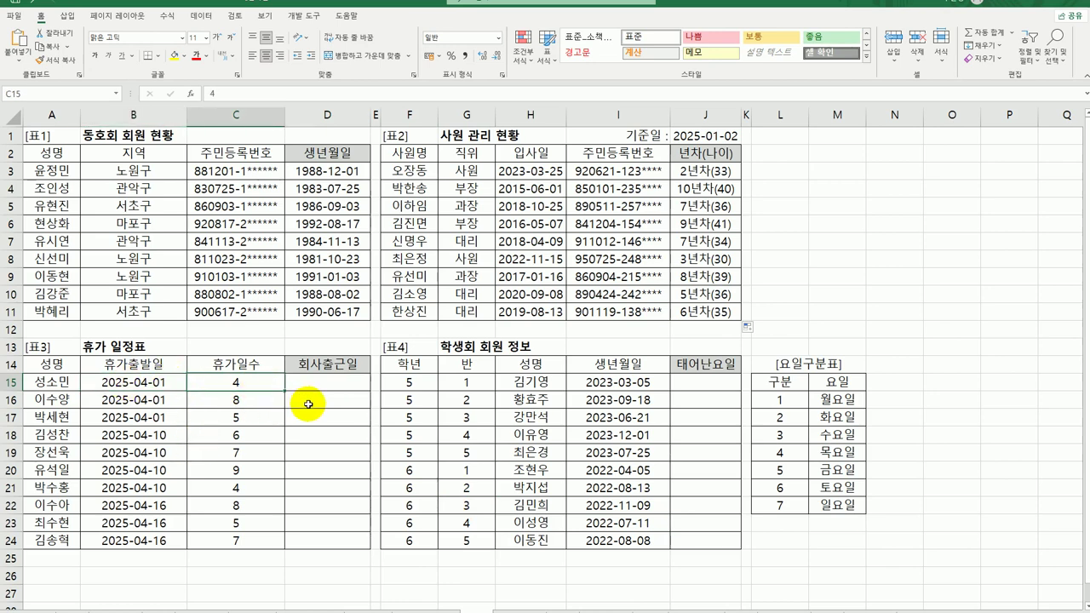
{"action": "left_click", "coordinate": [311, 381]}
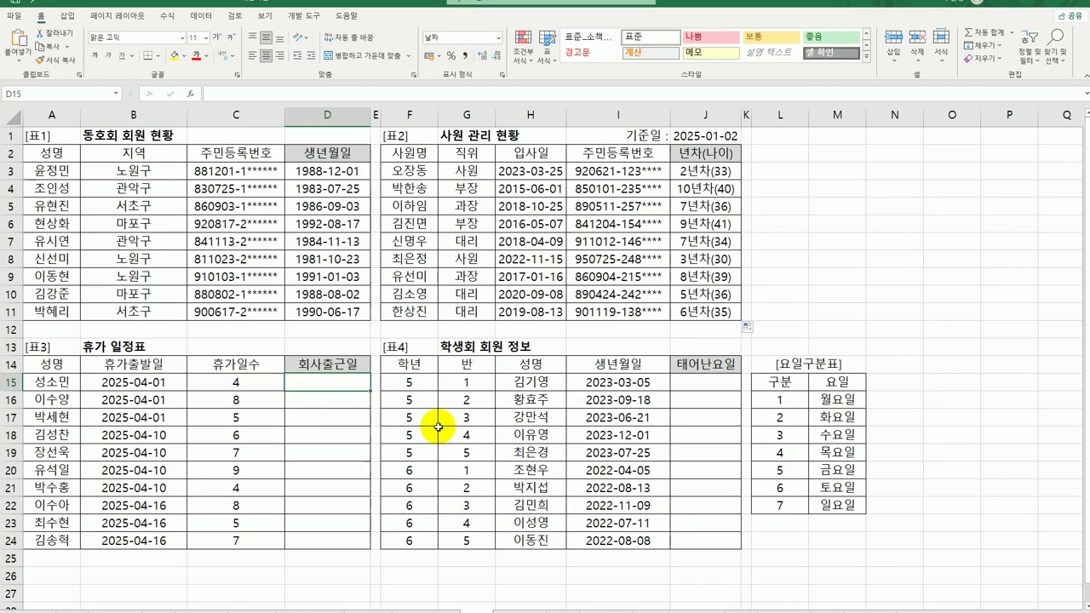
Start a WORKDAY formula in D15 and open its function arguments
{"action": "type", "text": "="}
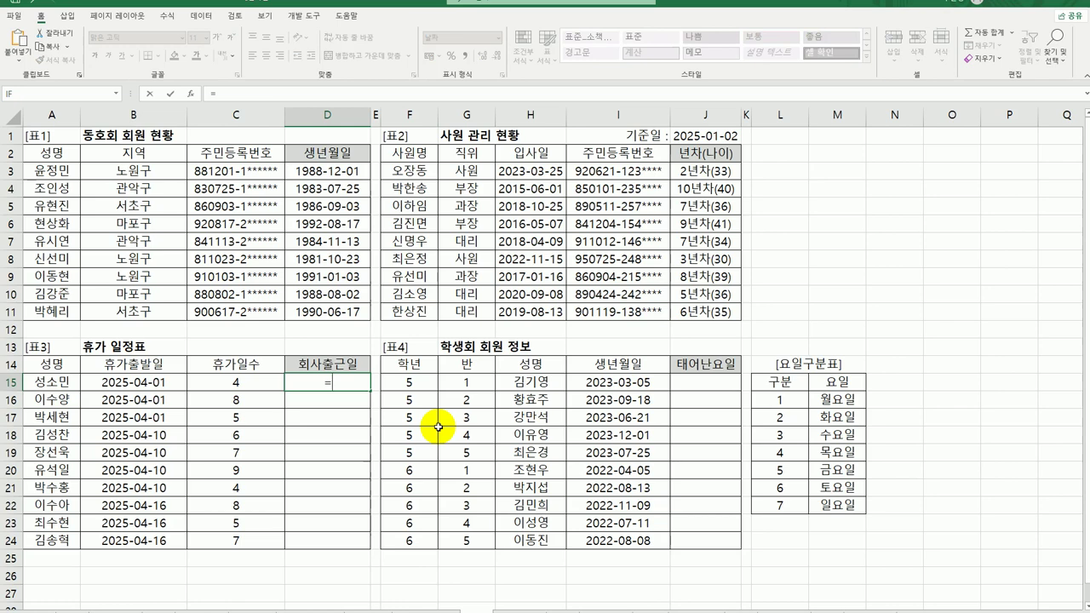
{"action": "type", "text": "wo"}
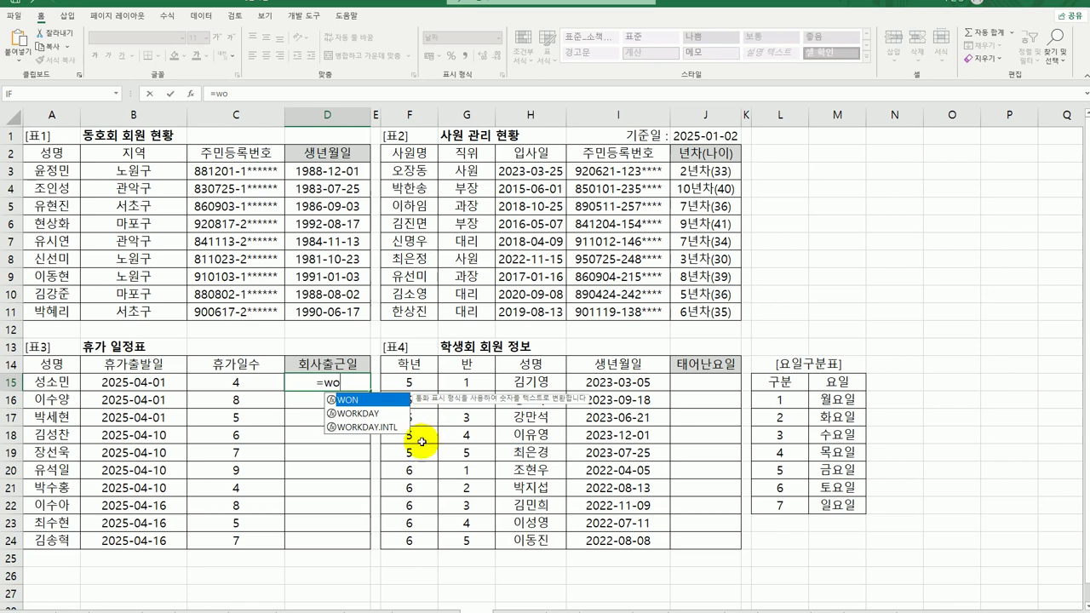
{"action": "left_click", "coordinate": [364, 415]}
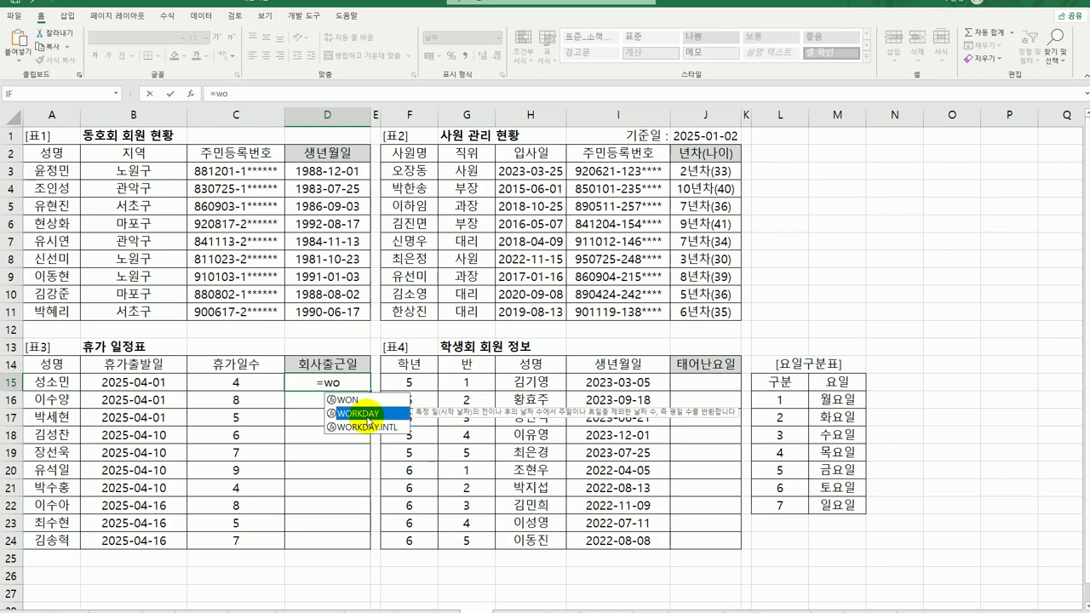
{"action": "double_click", "coordinate": [365, 415]}
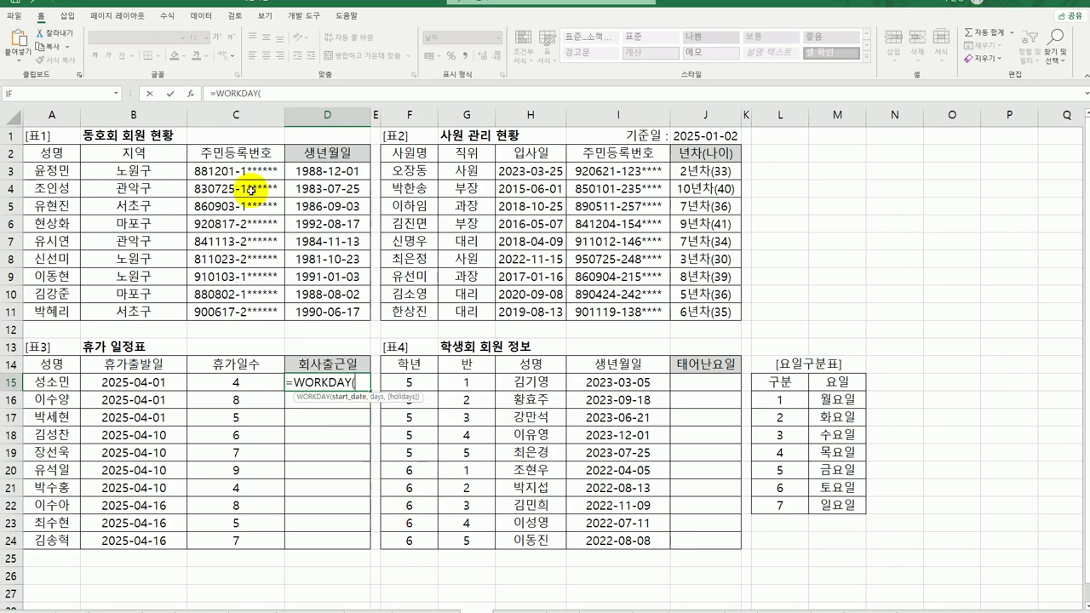
{"action": "left_click", "coordinate": [190, 98]}
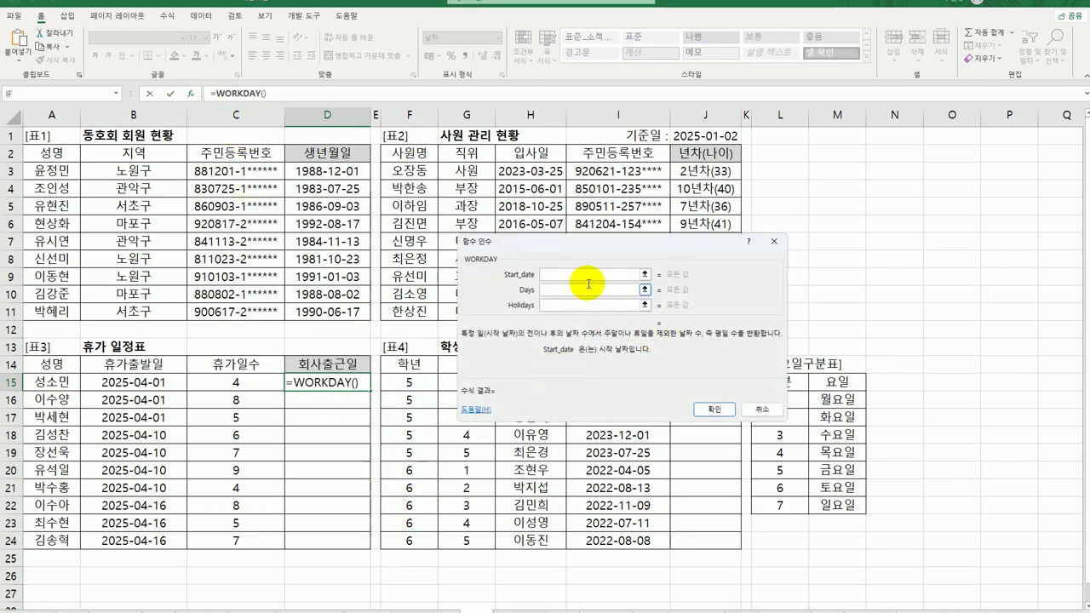
Set WORKDAY's Start_date to B15 and Days to C15 with Holidays empty, accept it, and fill the formula down to D24
{"action": "left_click", "coordinate": [130, 383]}
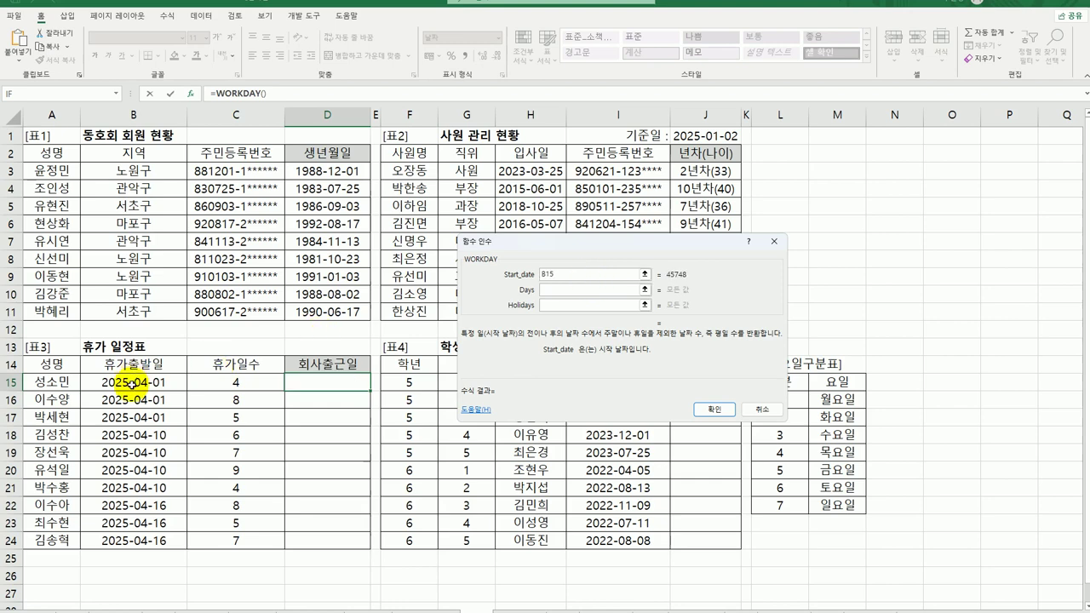
{"action": "left_click", "coordinate": [566, 293]}
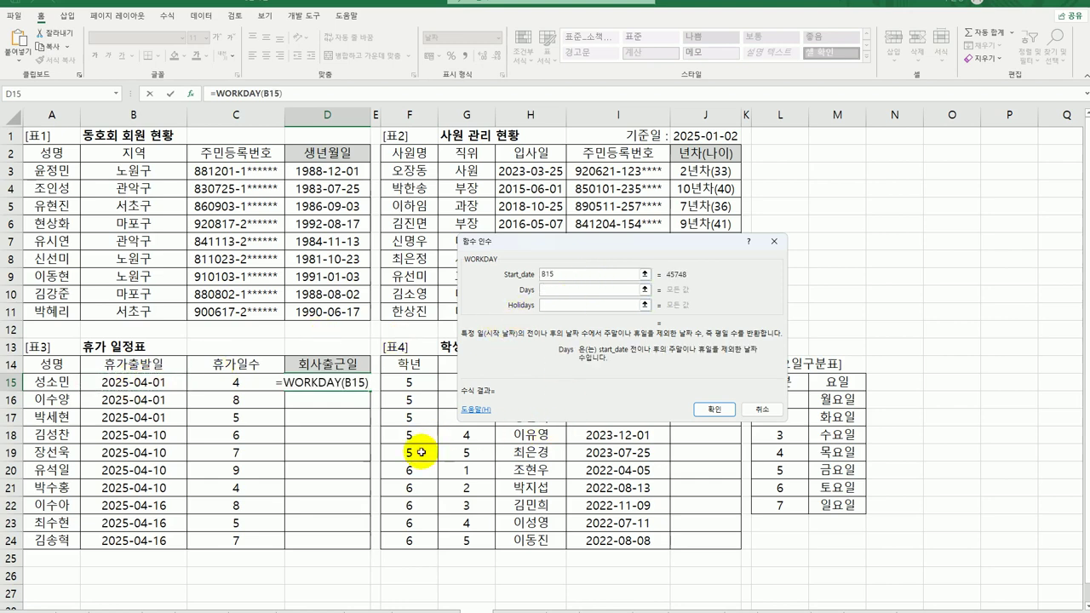
{"action": "left_click", "coordinate": [243, 383]}
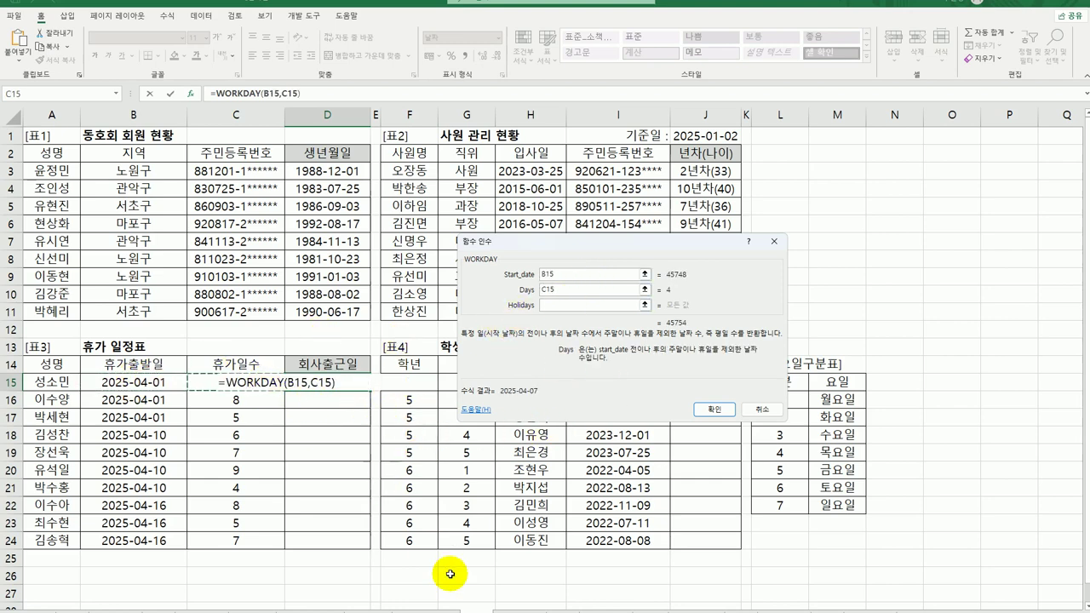
{"action": "left_click", "coordinate": [565, 305]}
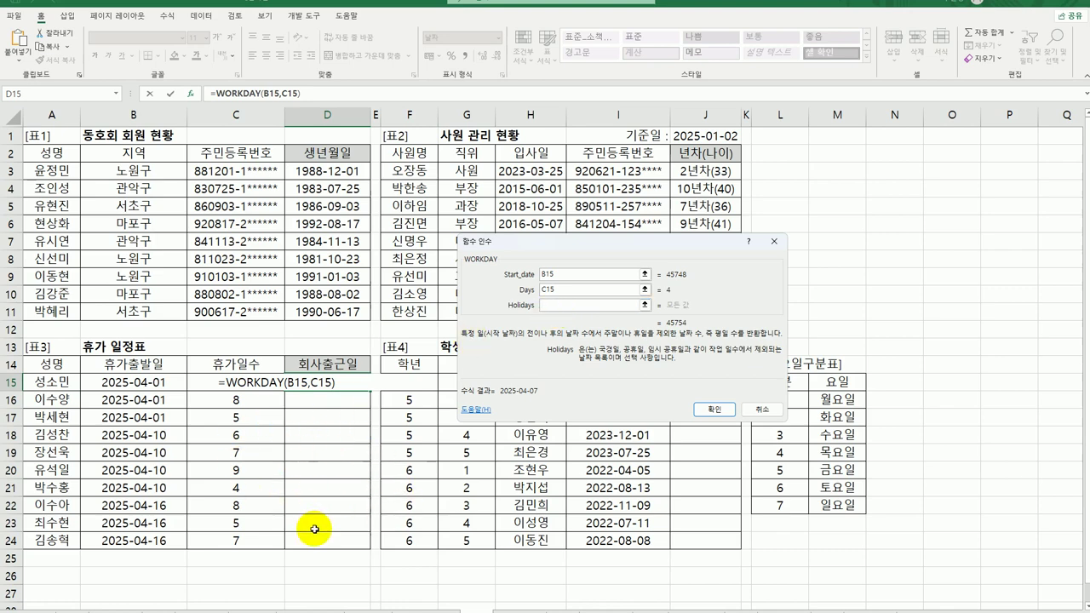
{"action": "left_click", "coordinate": [713, 408]}
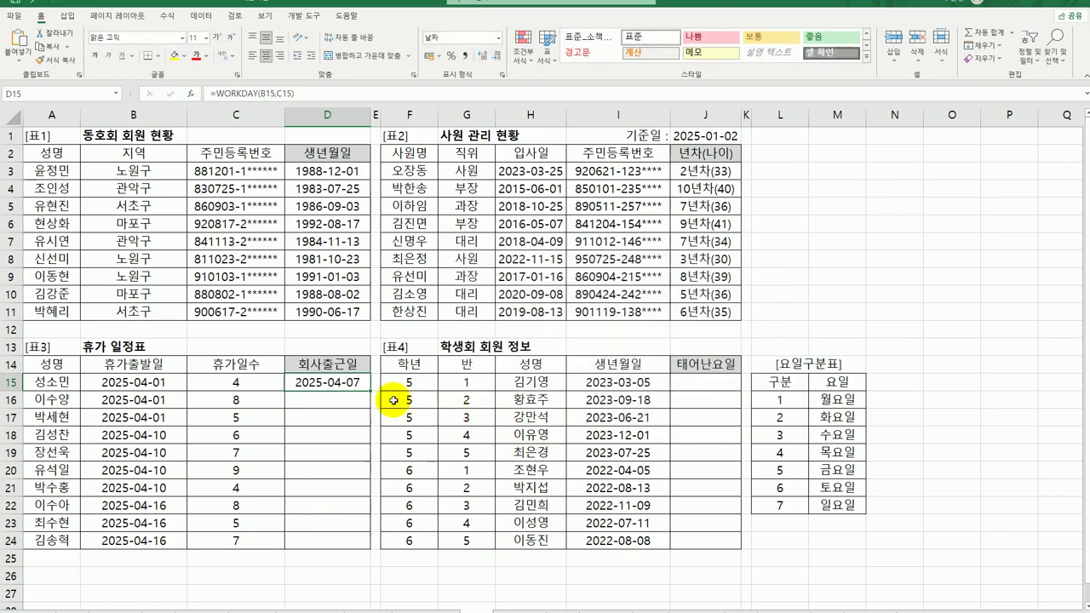
{"action": "left_click_drag", "start_coordinate": [371, 391], "coordinate": [361, 539]}
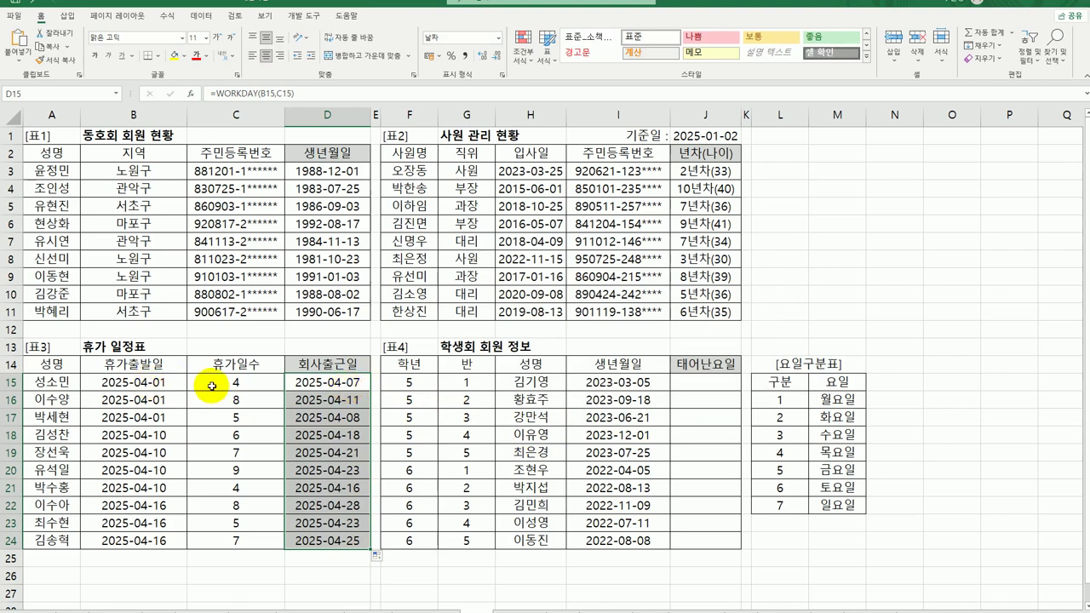
{"action": "left_click", "coordinate": [326, 386]}
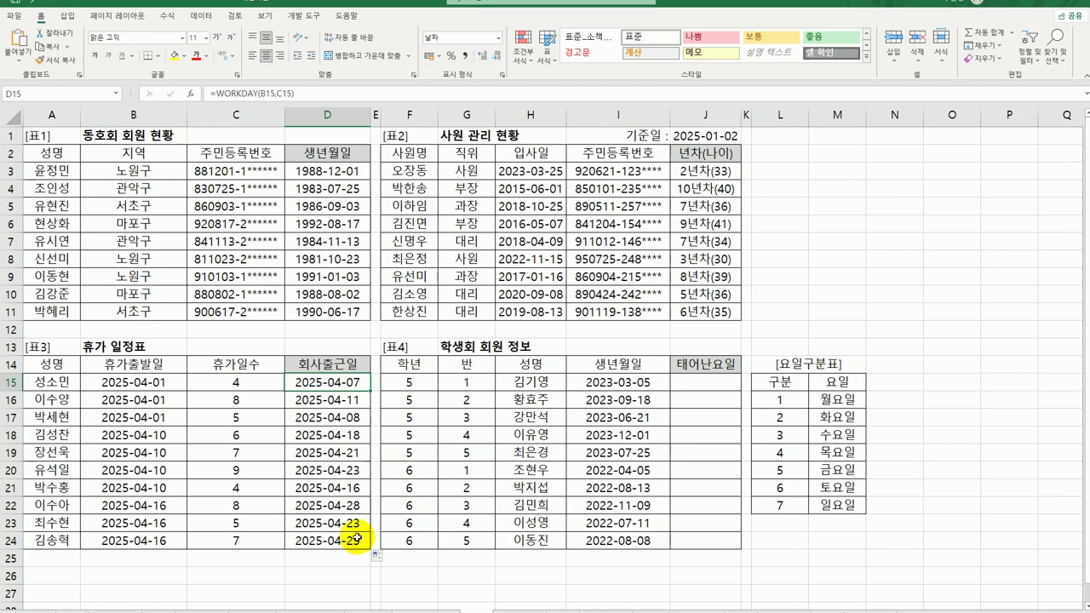
Examine the birth dates in column I and the weekday lookup table in L16:M22 for the birth weekday in J15
{"action": "left_click", "coordinate": [719, 385]}
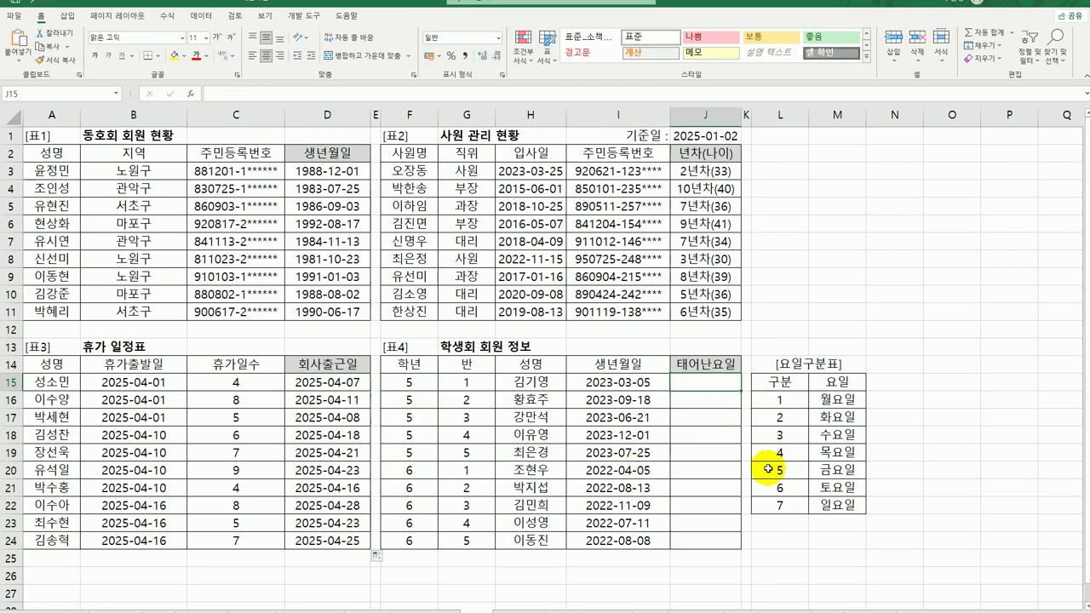
{"action": "left_click", "coordinate": [616, 383]}
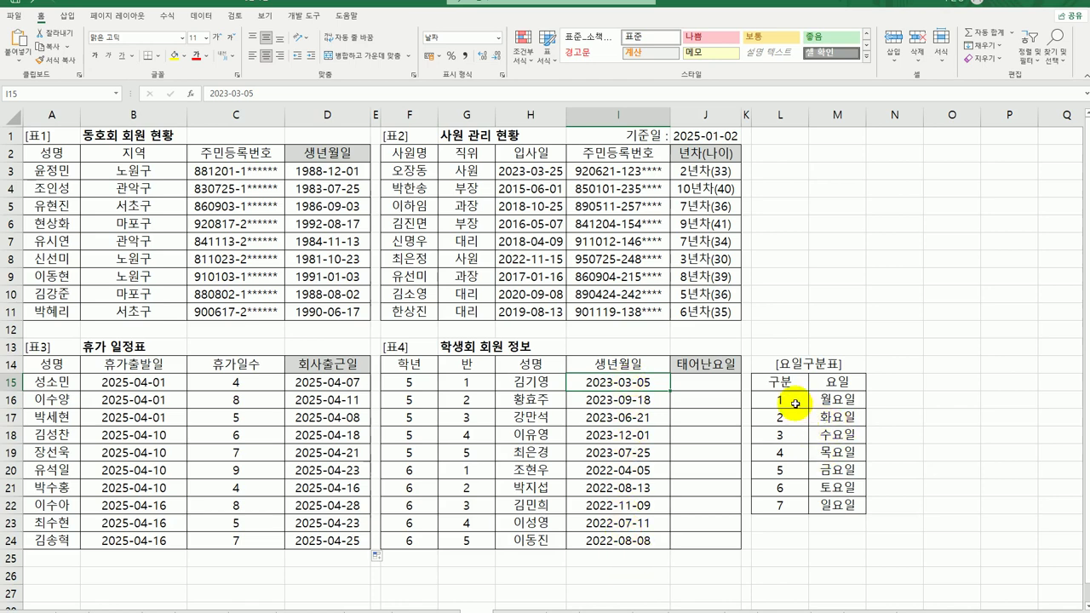
{"action": "left_click_drag", "start_coordinate": [795, 404], "coordinate": [827, 504]}
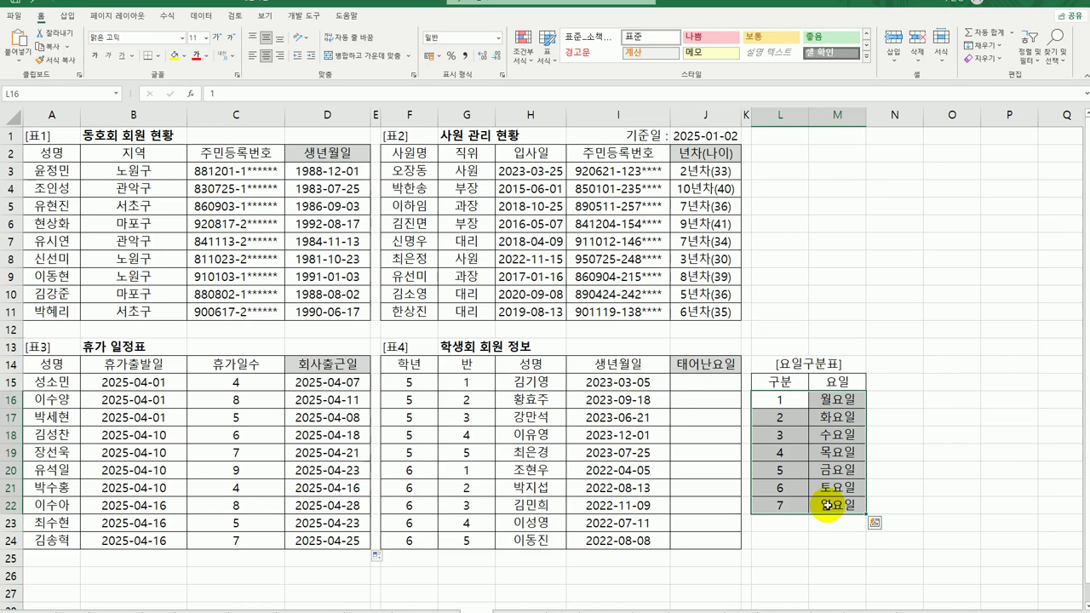
{"action": "left_click", "coordinate": [694, 386]}
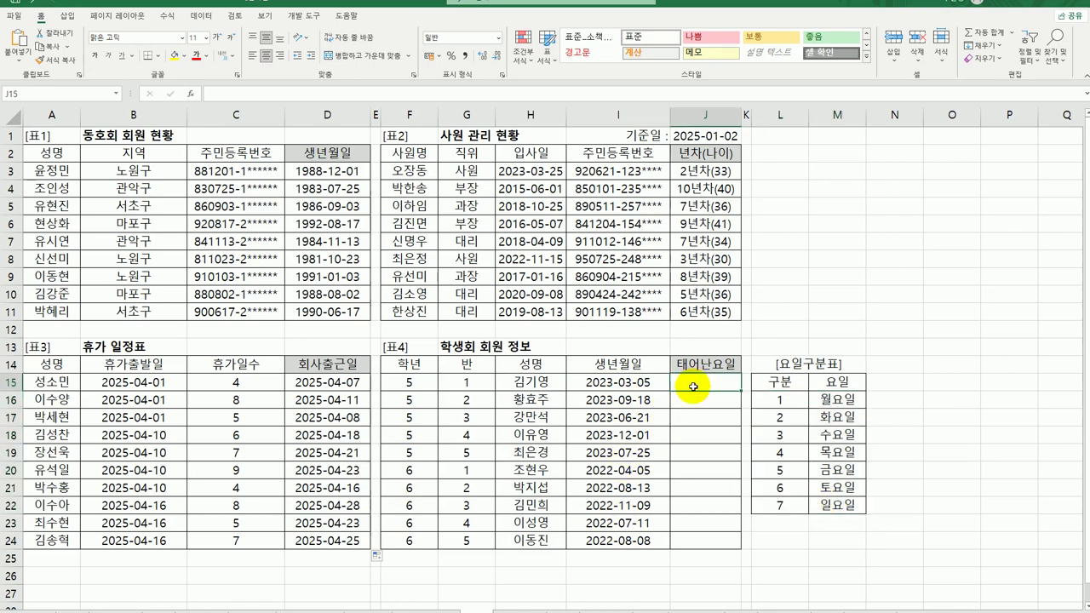
{"action": "left_click", "coordinate": [848, 399]}
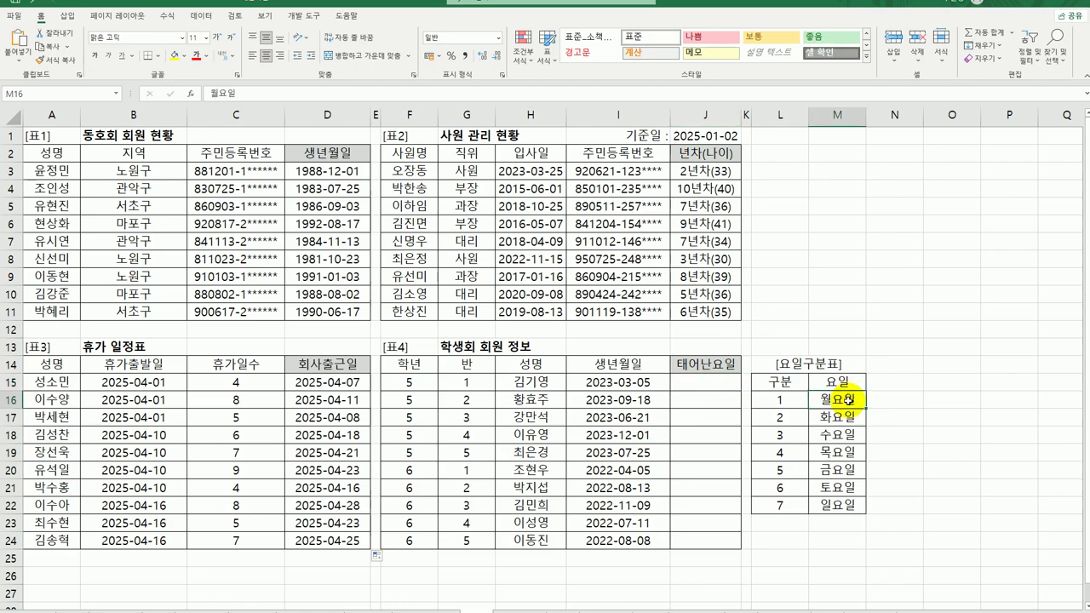
Start a WEEKDAY formula in J15 with the birth date in I15 as its serial number
{"action": "left_click", "coordinate": [714, 385]}
{"action": "type", "text": "="}
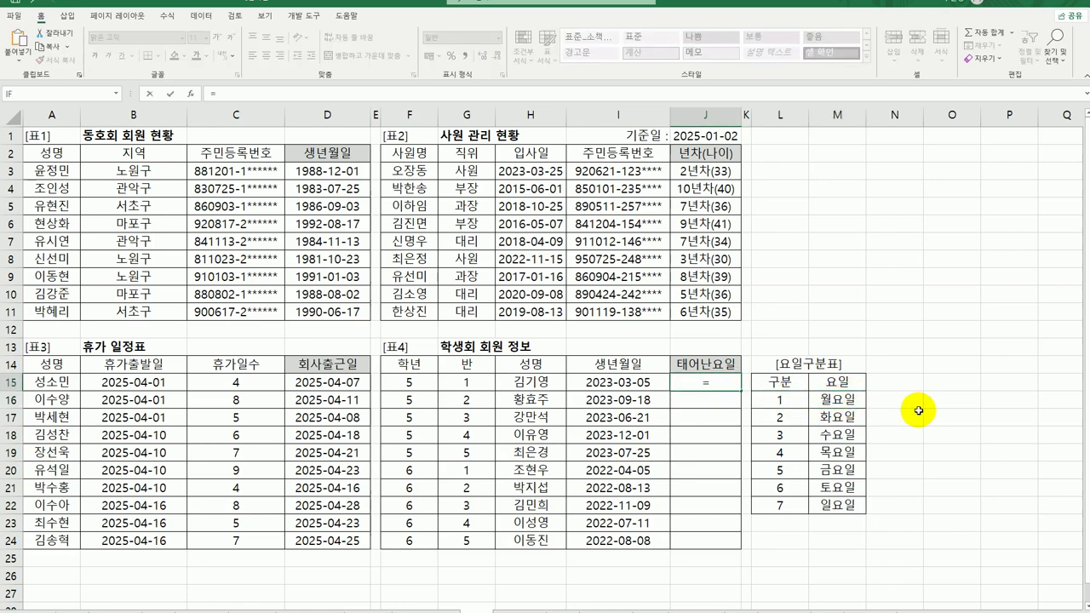
{"action": "type", "text": "we"}
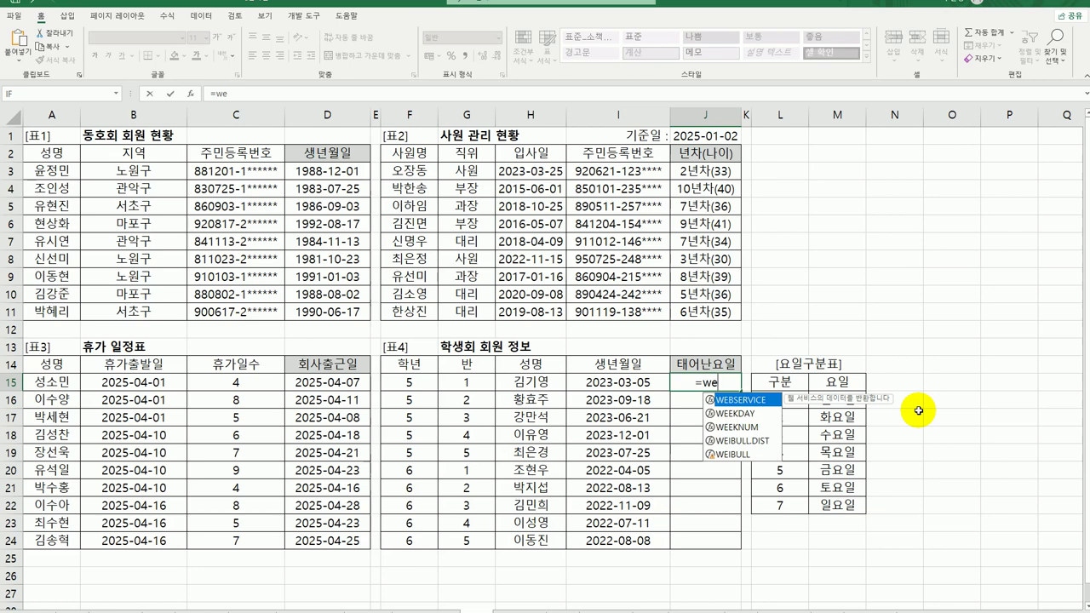
{"action": "left_click", "coordinate": [749, 413]}
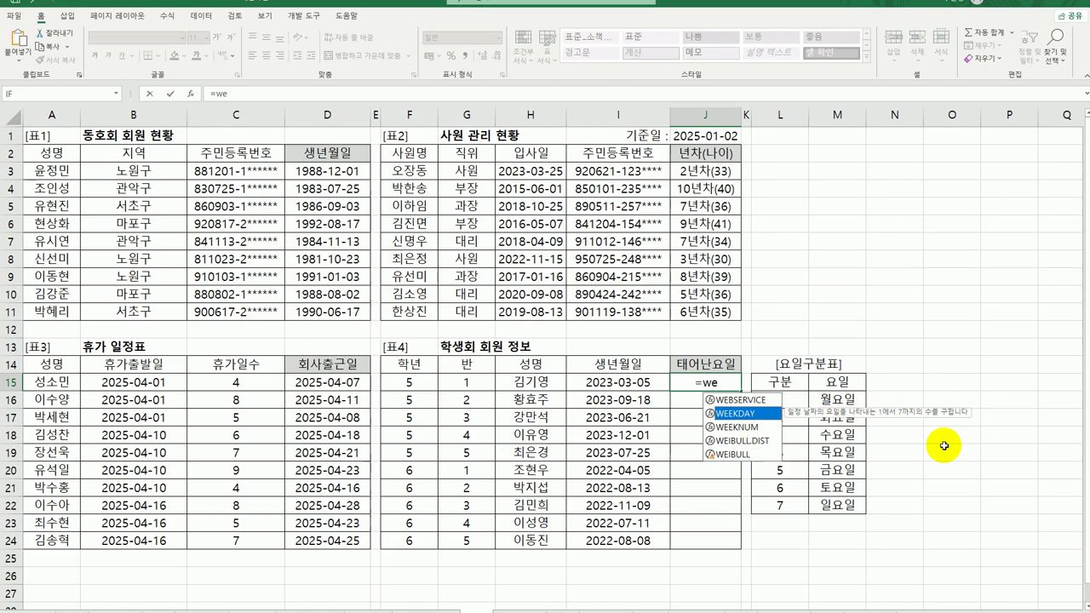
{"action": "double_click", "coordinate": [758, 413]}
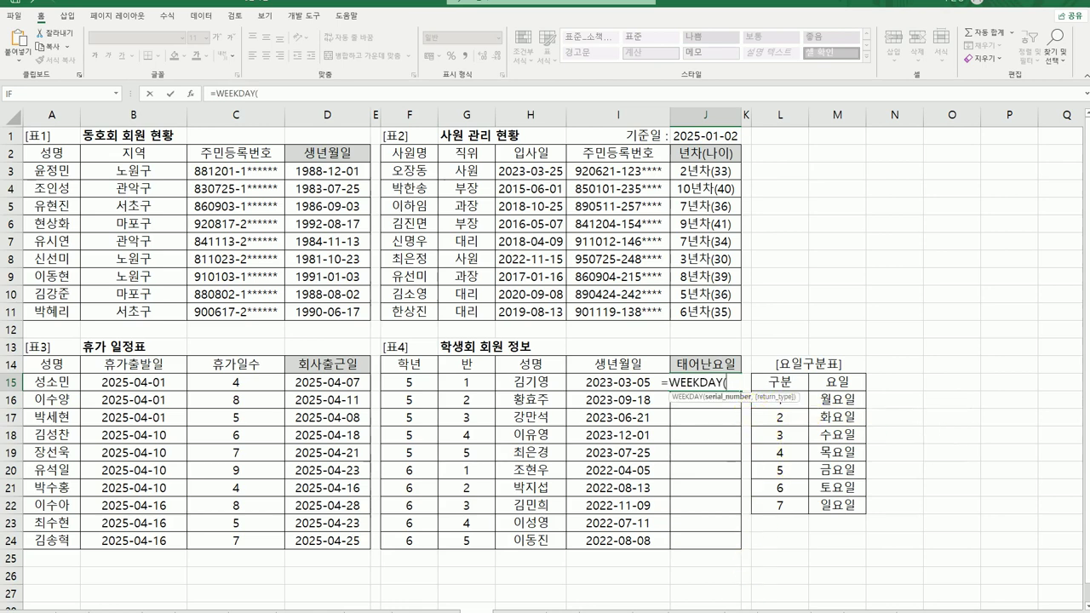
{"action": "left_click", "coordinate": [637, 383]}
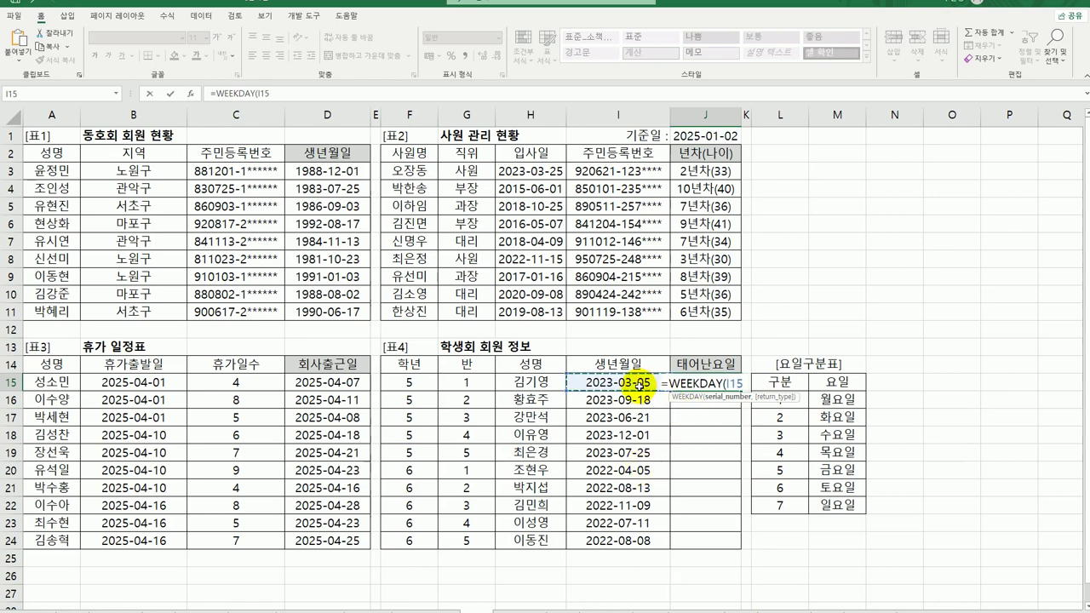
Give the WEEKDAY formula return type 2 (Monday 1 to Sunday 7), accept it, and fill it down to J24
{"action": "type", "text": ","}
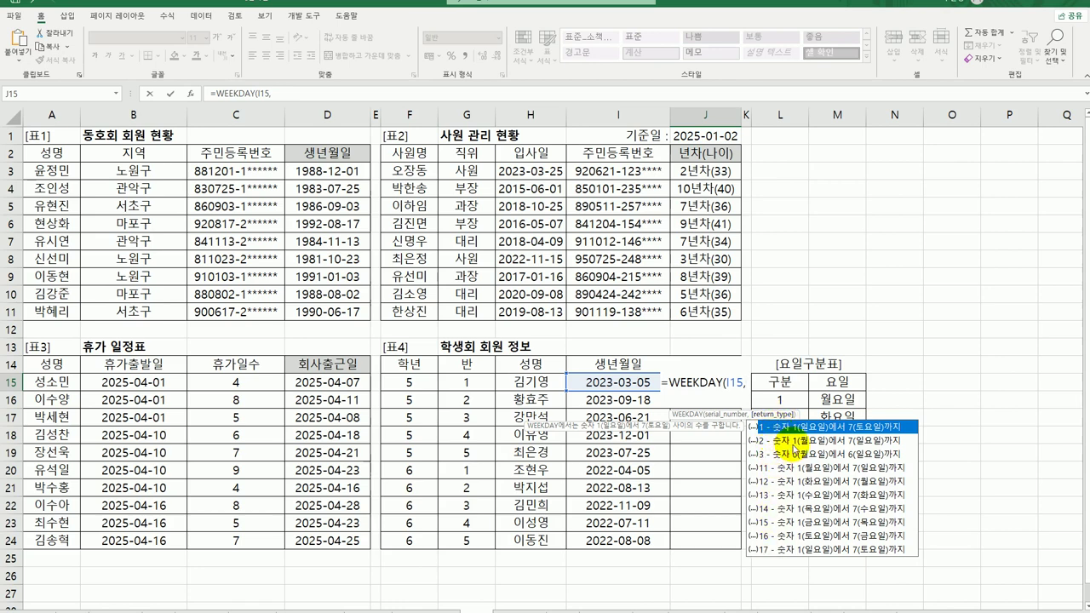
{"action": "left_click", "coordinate": [792, 442]}
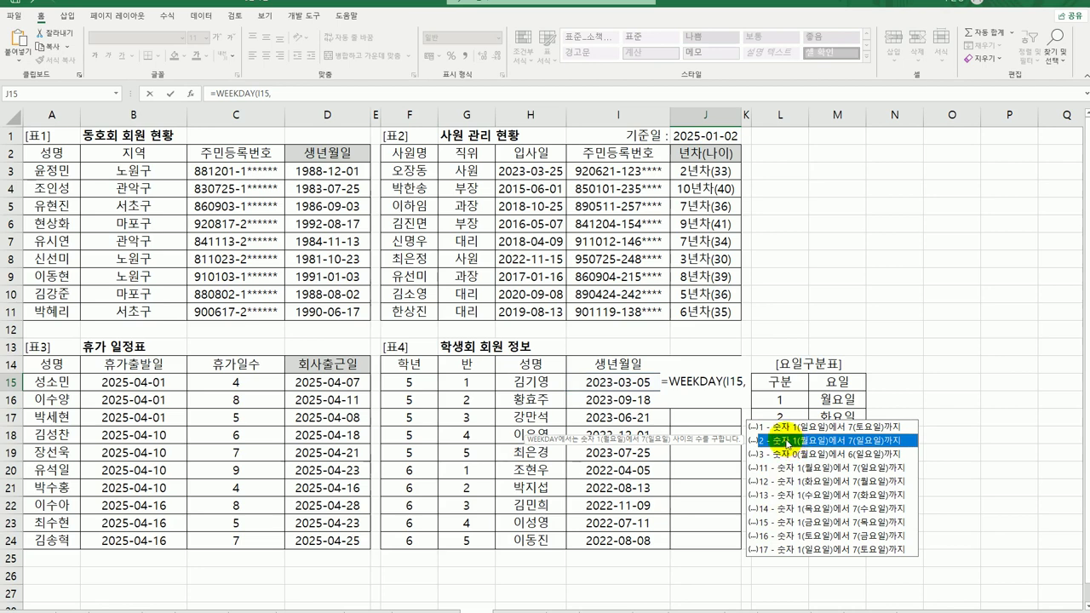
{"action": "double_click", "coordinate": [787, 441]}
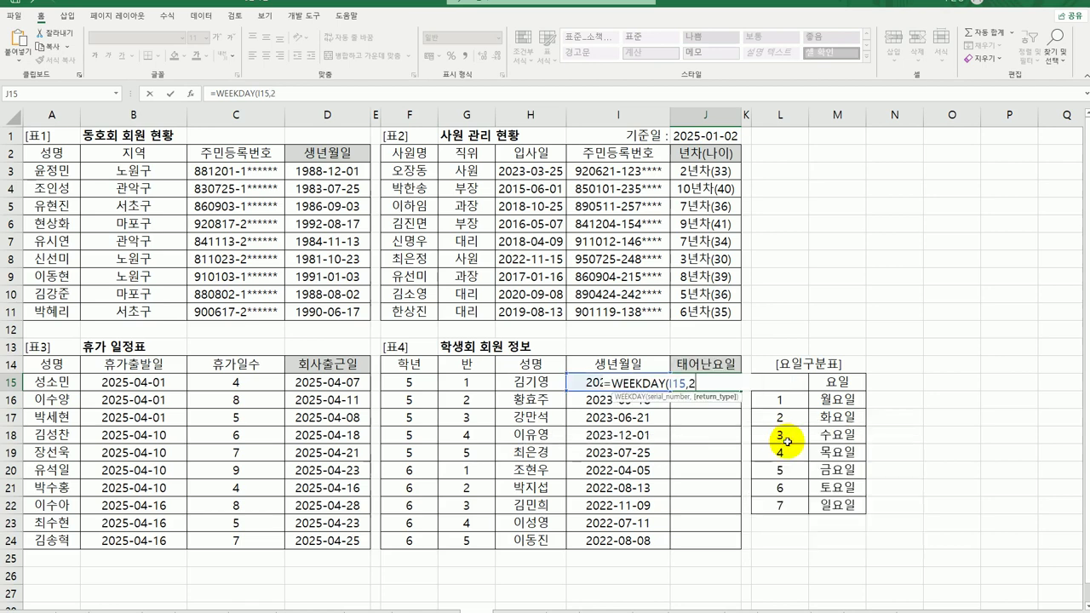
{"action": "key", "text": "Return"}
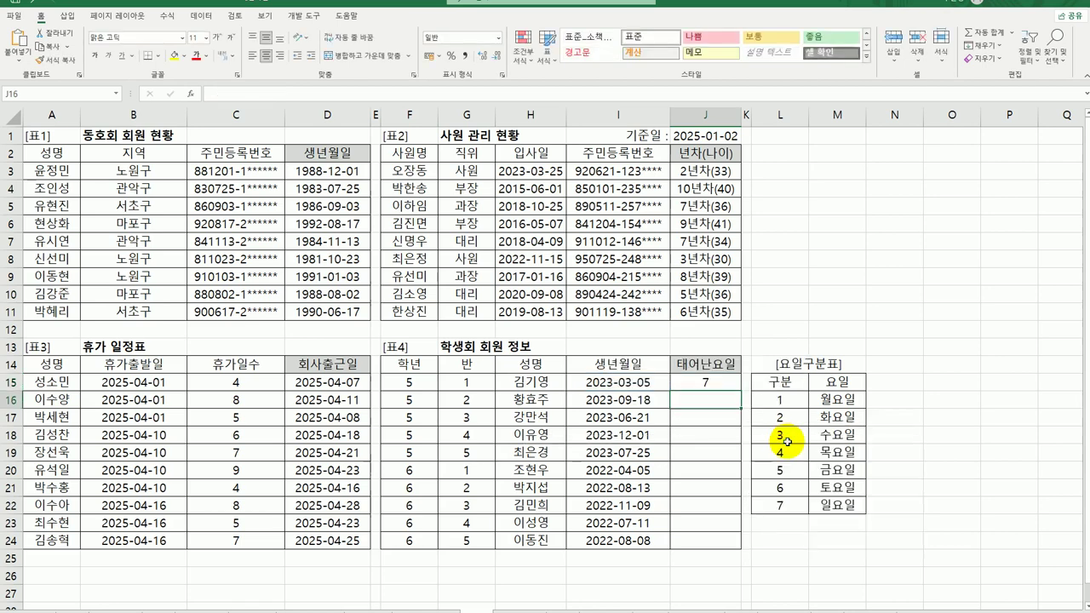
{"action": "left_click", "coordinate": [722, 382]}
{"action": "left_click_drag", "start_coordinate": [741, 412], "coordinate": [725, 543]}
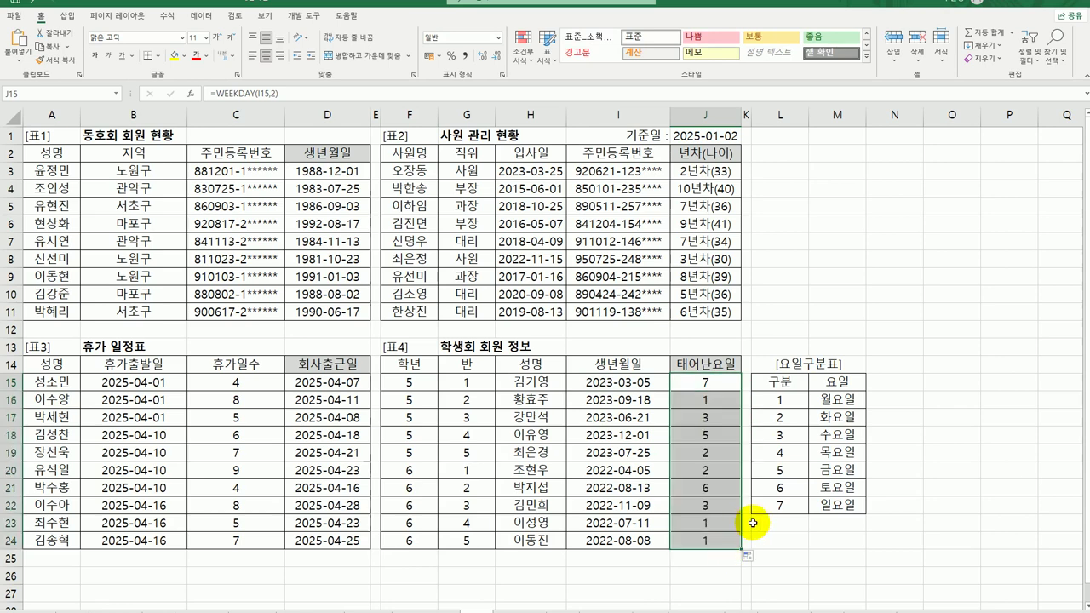
Compare the weekday numbers in J19 and J22 with the matching weekday names in the lookup table's M16:M18
{"action": "left_click", "coordinate": [722, 504]}
{"action": "left_click", "coordinate": [826, 397]}
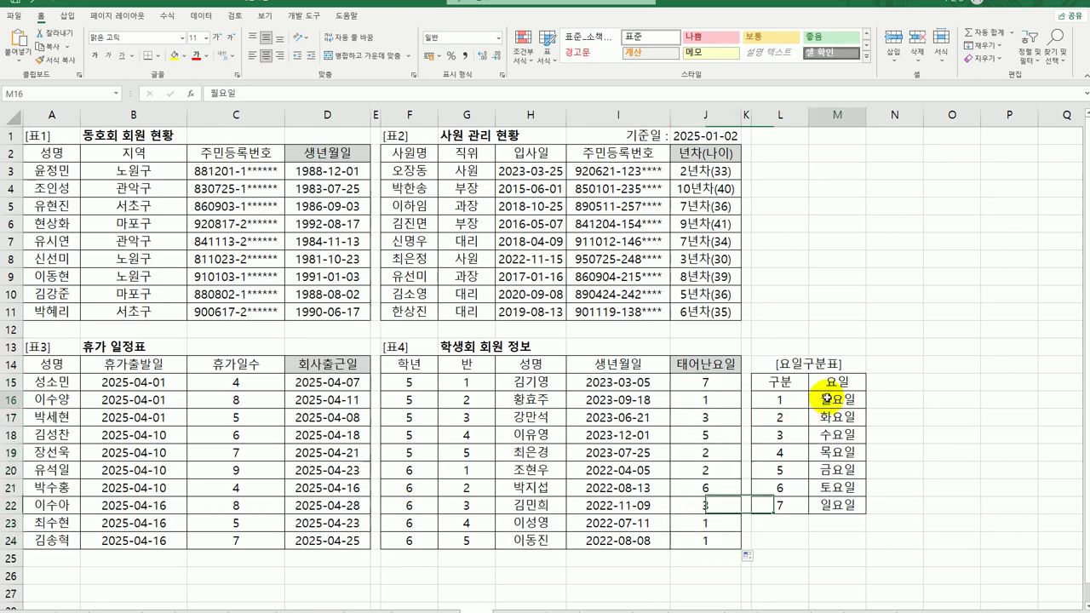
{"action": "left_click", "coordinate": [722, 452]}
{"action": "left_click", "coordinate": [826, 417]}
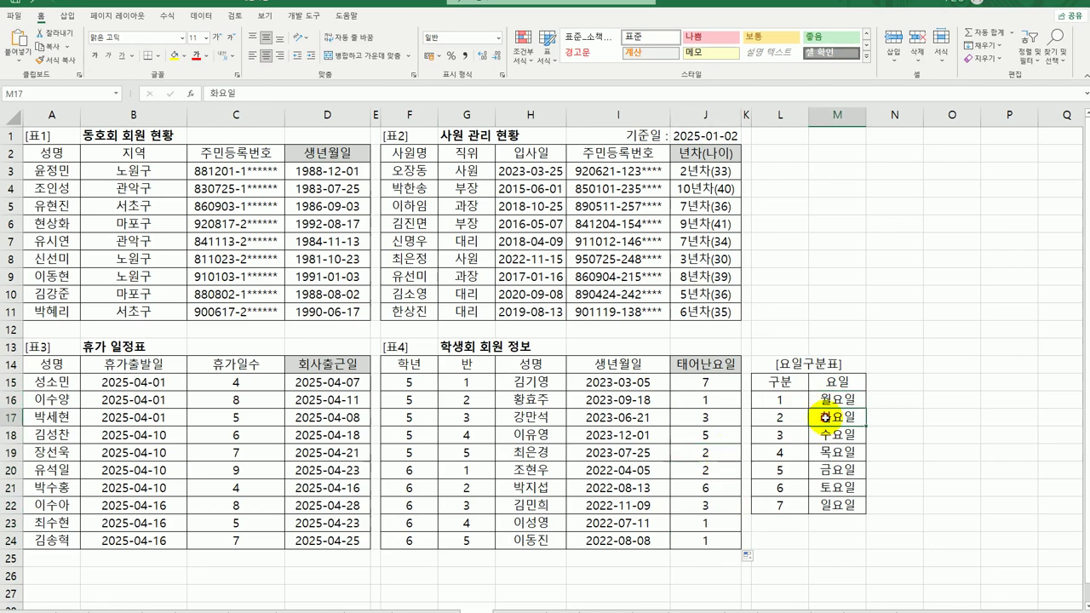
{"action": "left_click", "coordinate": [711, 502]}
{"action": "left_click", "coordinate": [830, 432]}
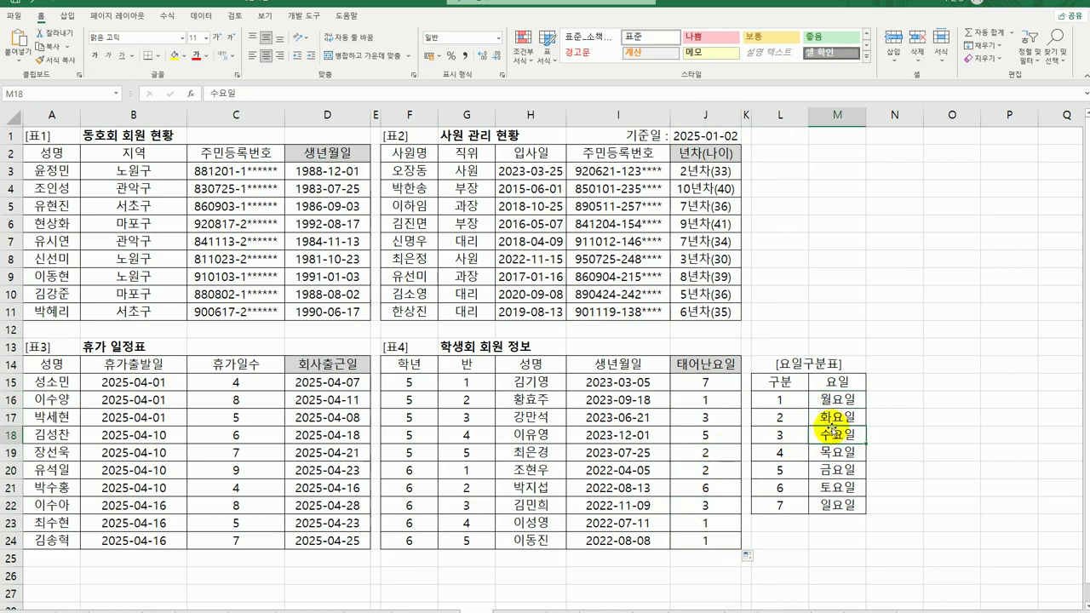
Nest J15's WEEKDAY formula inside a VLOOKUP as its lookup value, with the absolute range $L$16:$M$22 as table array
{"action": "left_click", "coordinate": [720, 381]}
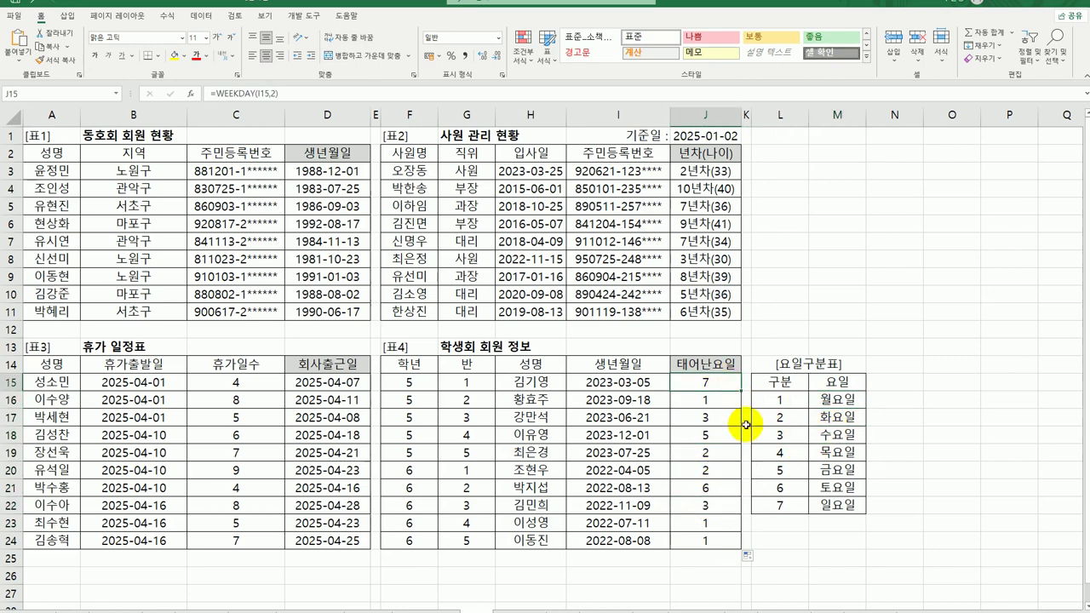
{"action": "double_click", "coordinate": [707, 382]}
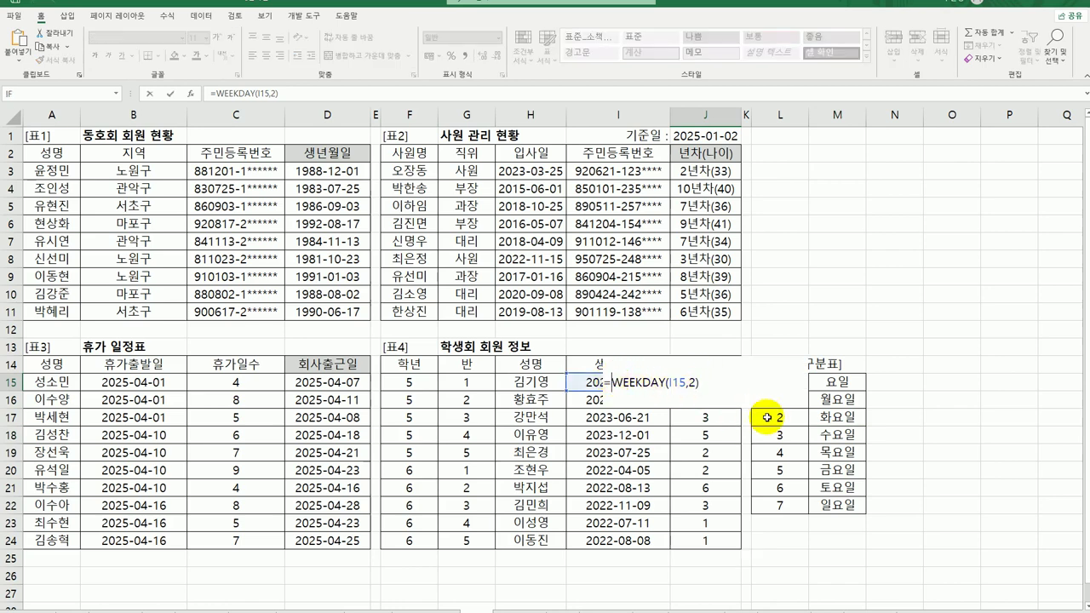
{"action": "type", "text": "VLOOKUP("}
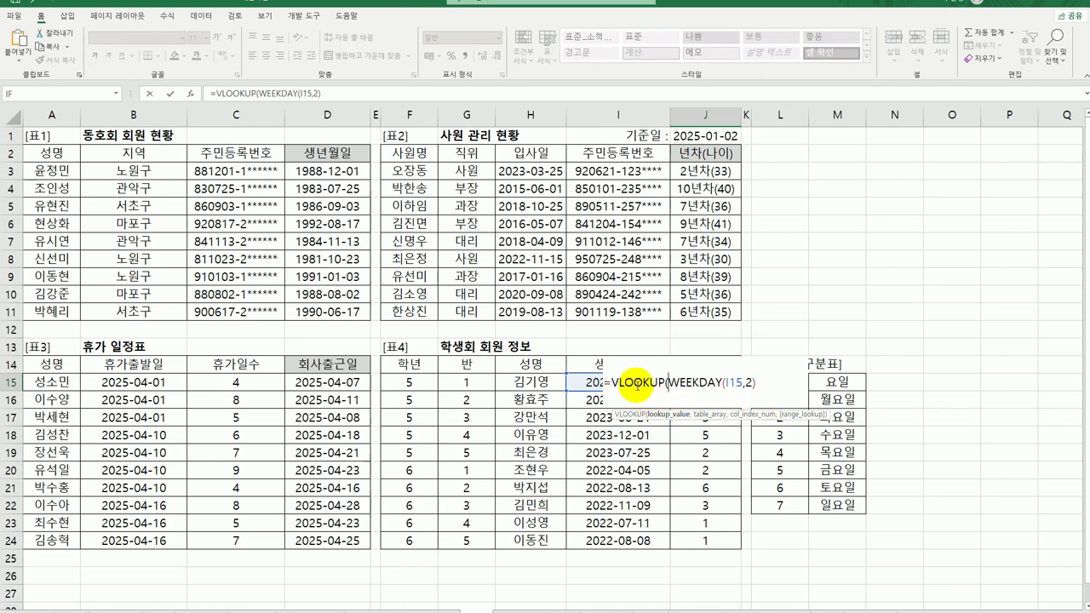
{"action": "left_click", "coordinate": [190, 94]}
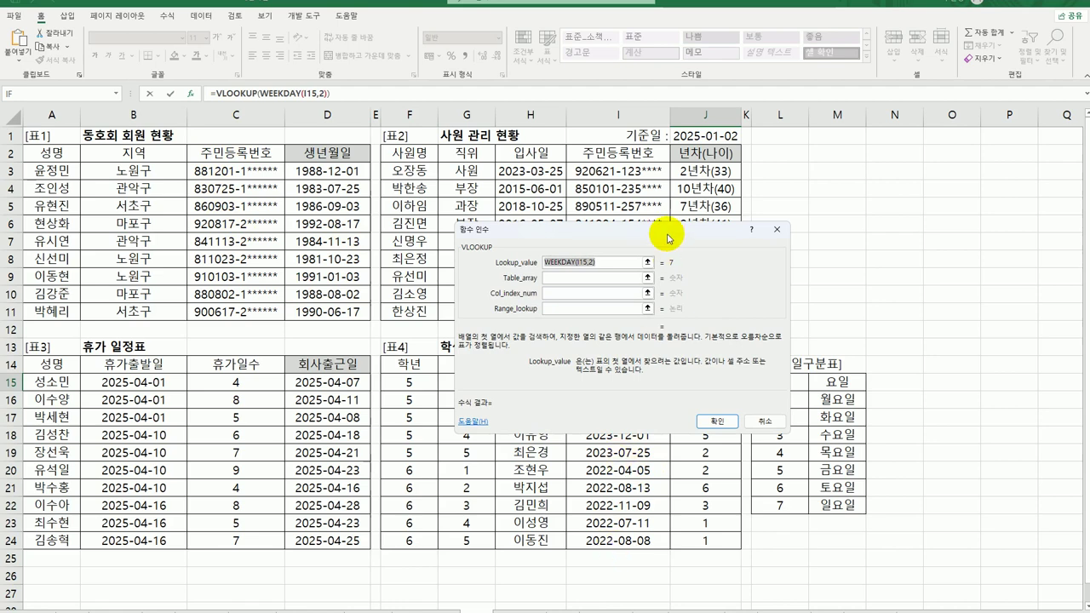
{"action": "left_click_drag", "start_coordinate": [665, 232], "coordinate": [665, 141]}
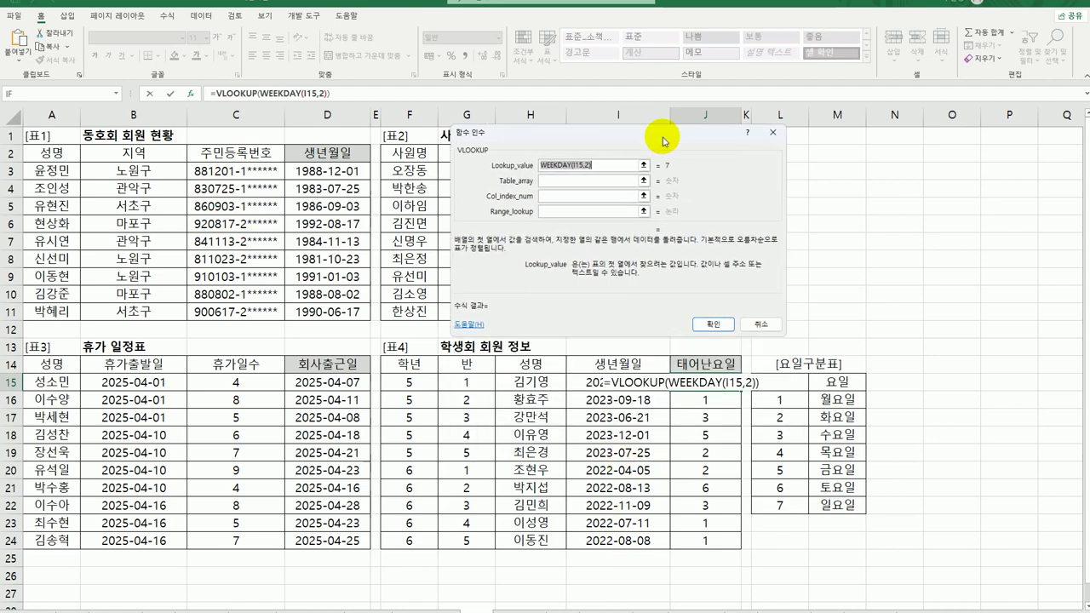
{"action": "left_click", "coordinate": [569, 181]}
{"action": "left_click_drag", "start_coordinate": [779, 399], "coordinate": [815, 511]}
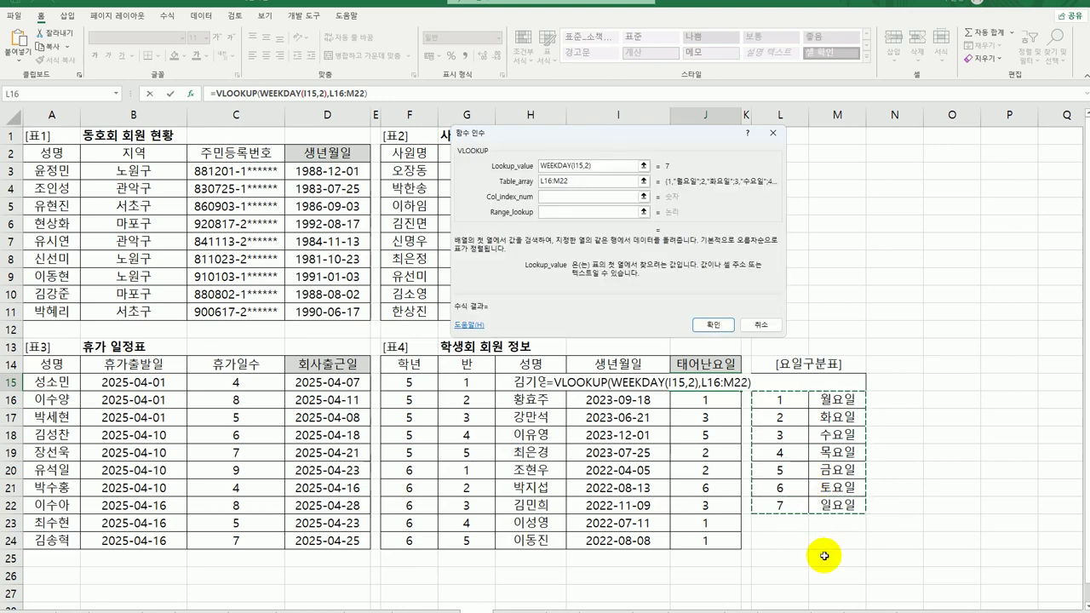
{"action": "key", "text": "F4"}
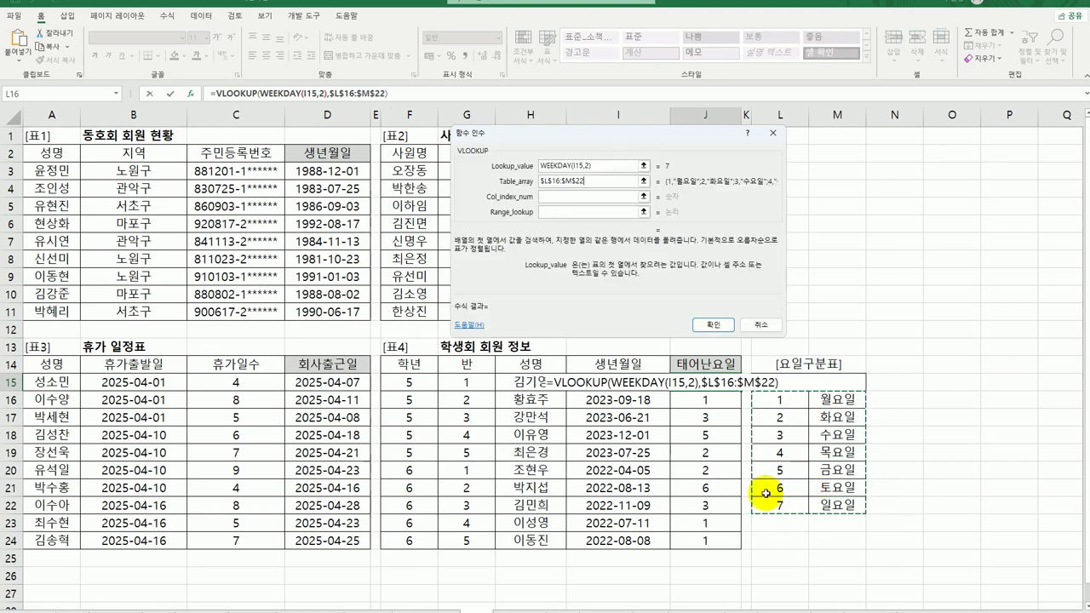
Give the VLOOKUP column index 2 and range lookup 0, accept it, and fill the formula down to J24
{"action": "left_click", "coordinate": [598, 196]}
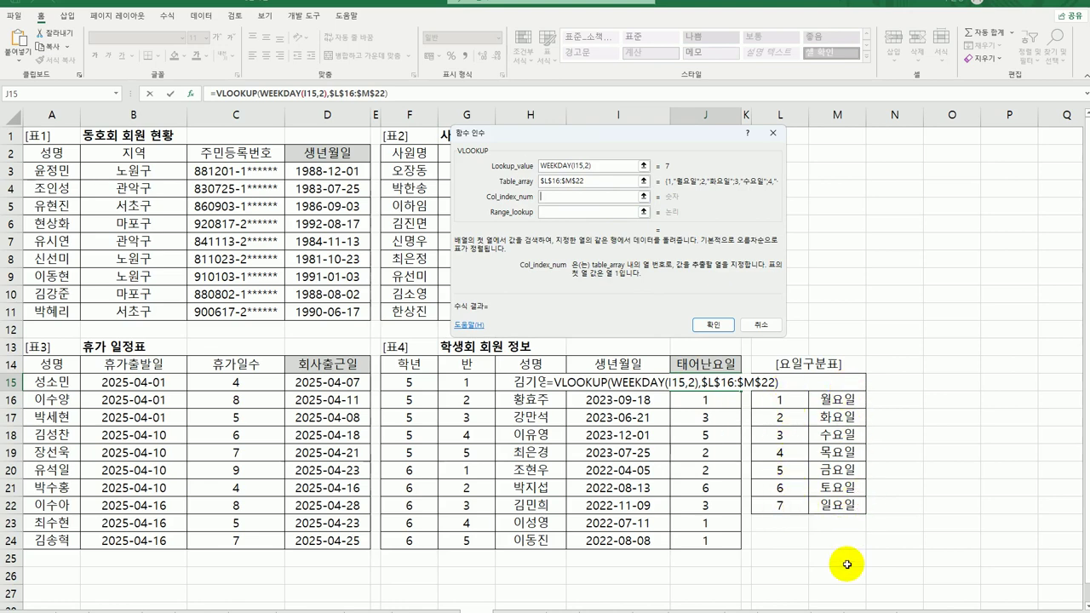
{"action": "type", "text": "2"}
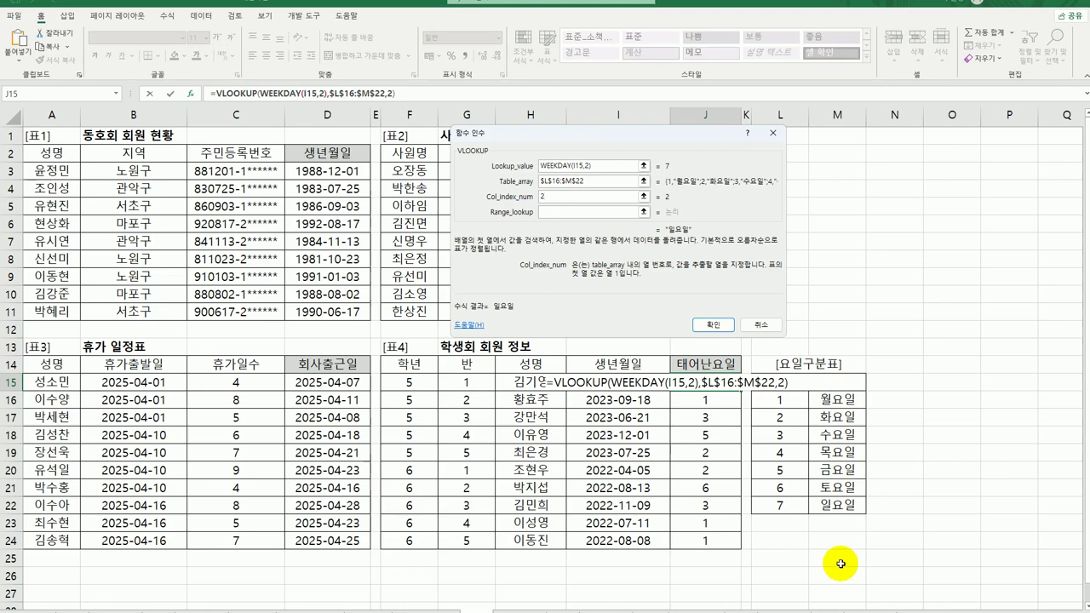
{"action": "left_click", "coordinate": [590, 214]}
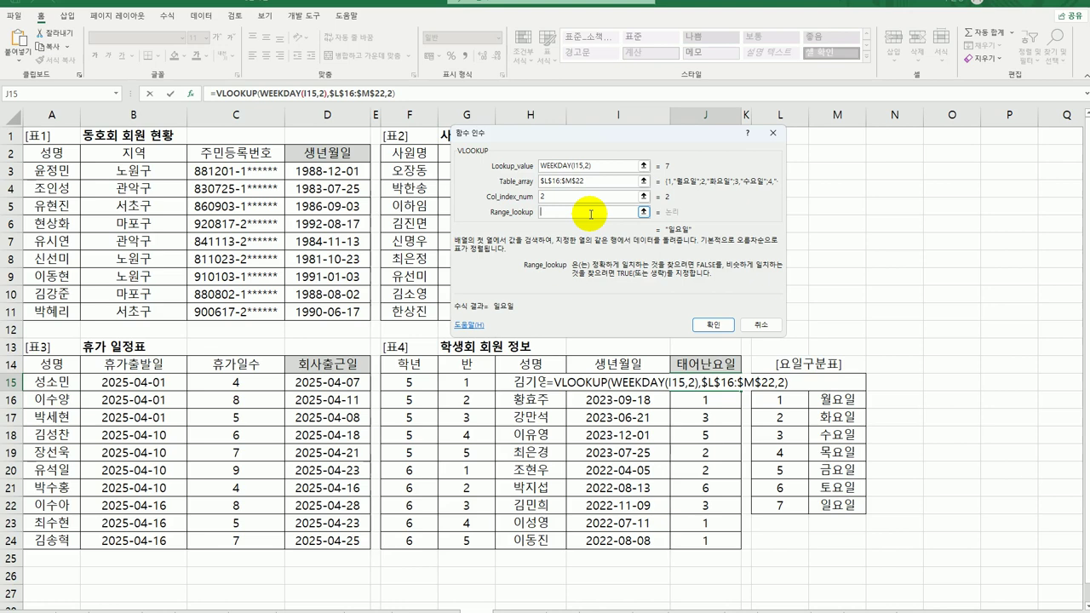
{"action": "type", "text": "0"}
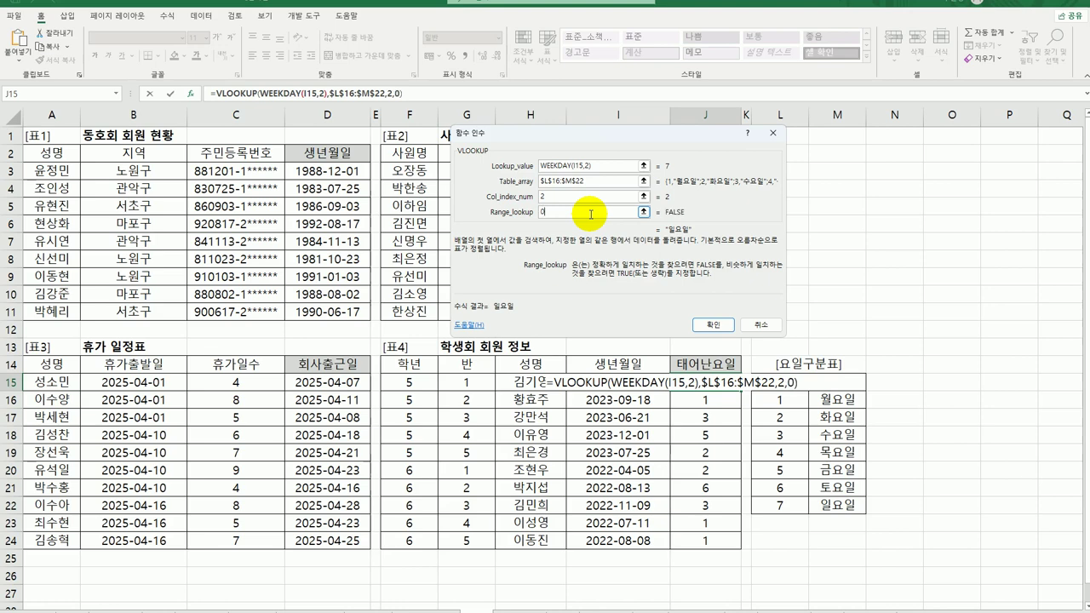
{"action": "left_click", "coordinate": [712, 325]}
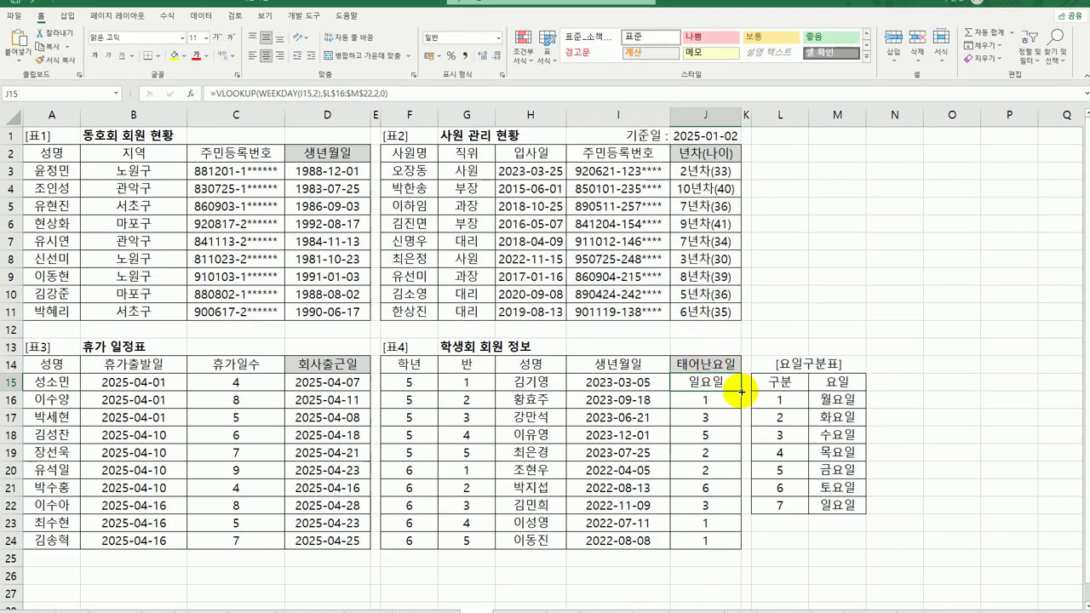
{"action": "left_click_drag", "start_coordinate": [738, 389], "coordinate": [724, 540]}
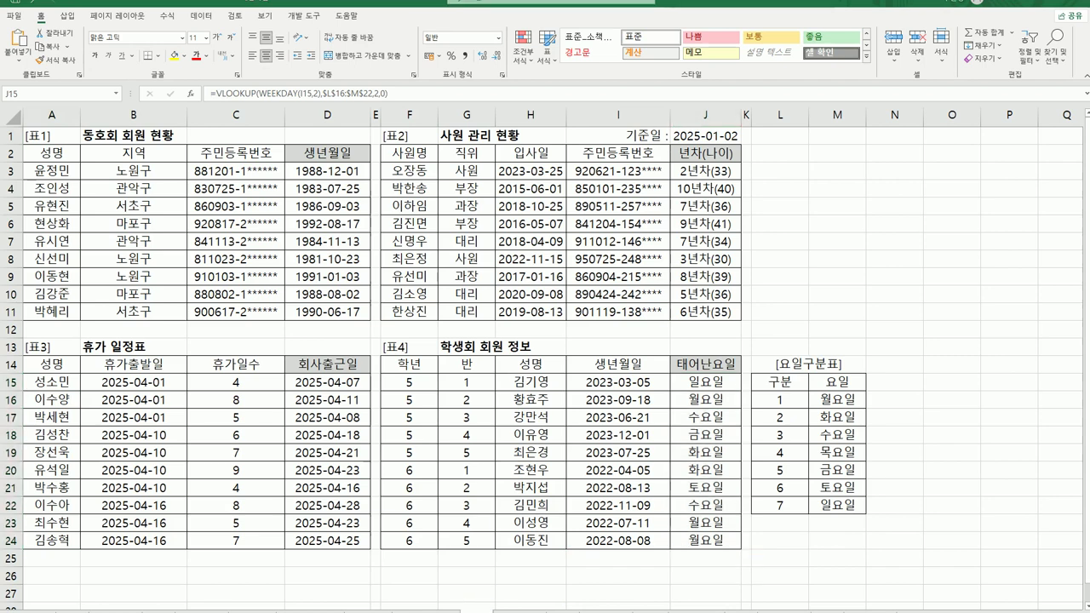
Switch to the next practice sheet and select D3, the first 요일 cell of the 자격증 응시일 table
{"action": "left_click", "coordinate": [563, 608]}
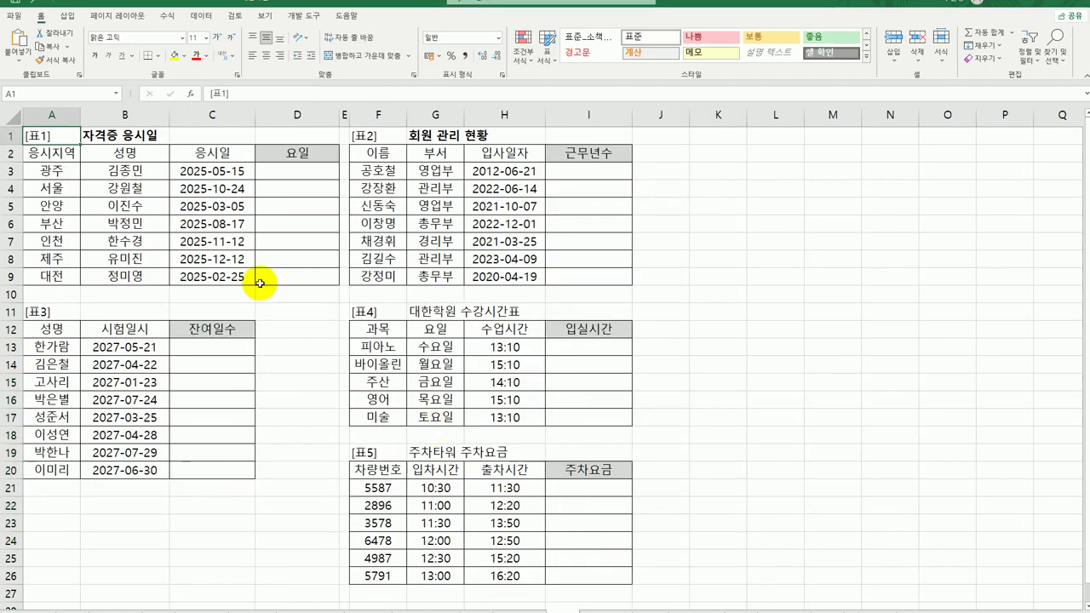
{"action": "left_click", "coordinate": [297, 170]}
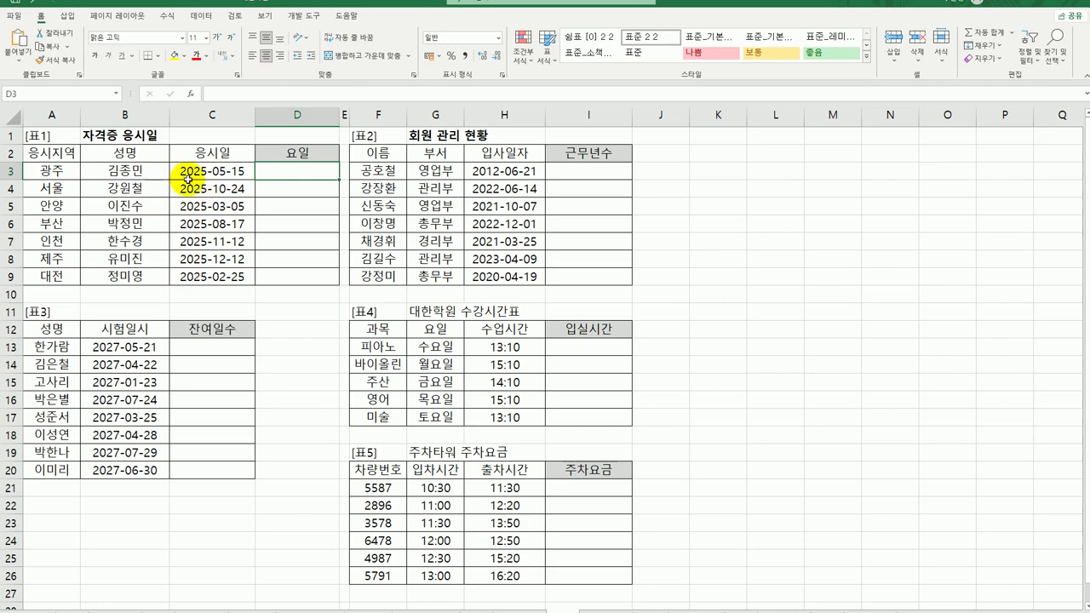
{"action": "left_click", "coordinate": [189, 171]}
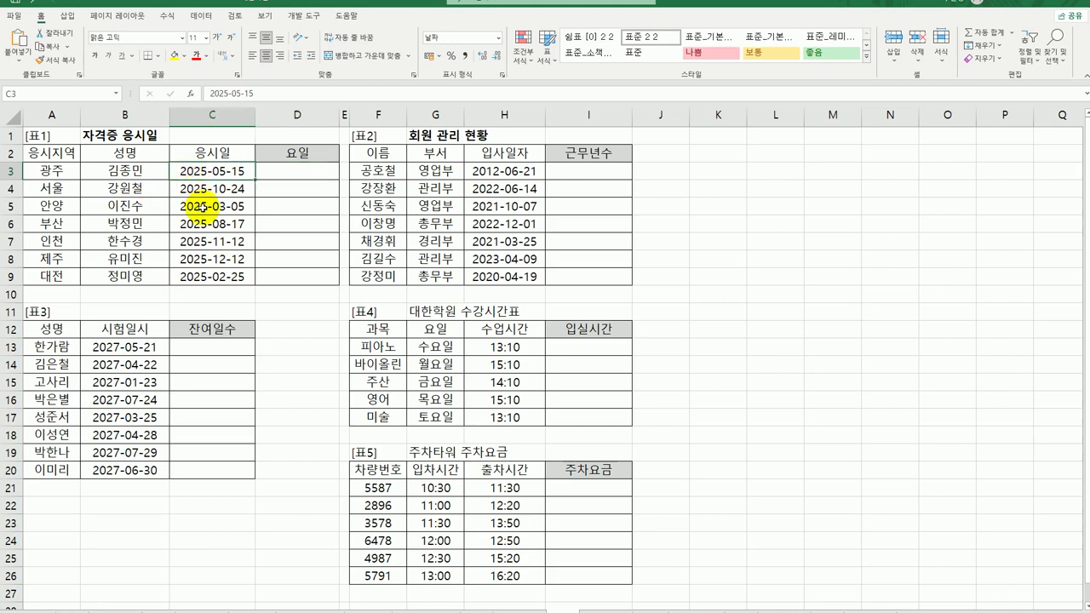
{"action": "left_click", "coordinate": [300, 170]}
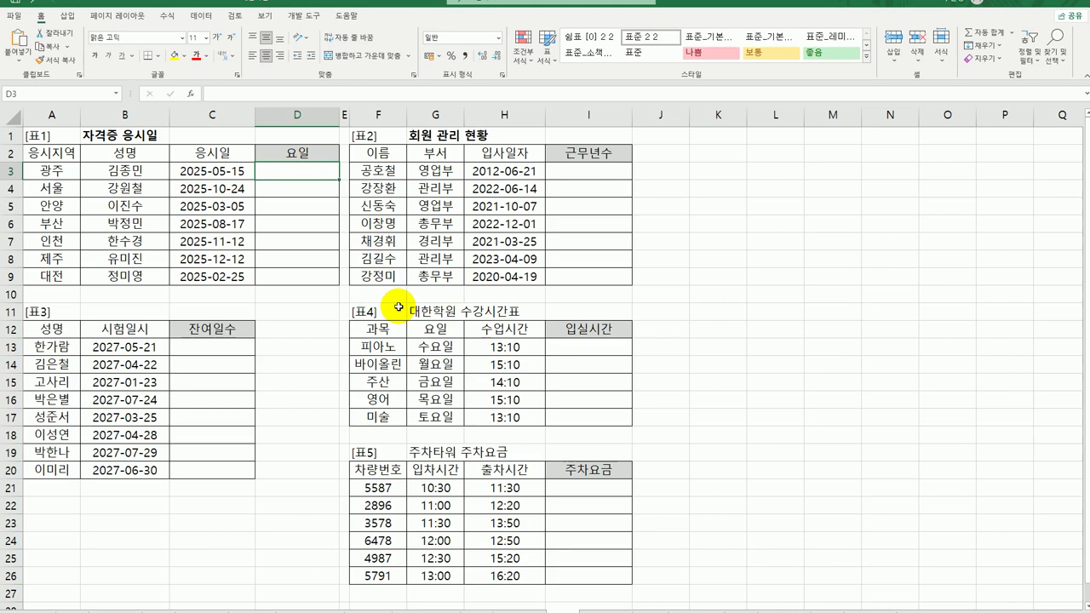
Enter =WEEKDAY(C3,2) in D3 for the exam date's weekday number and fill it down to D9
{"action": "type", "text": "=we"}
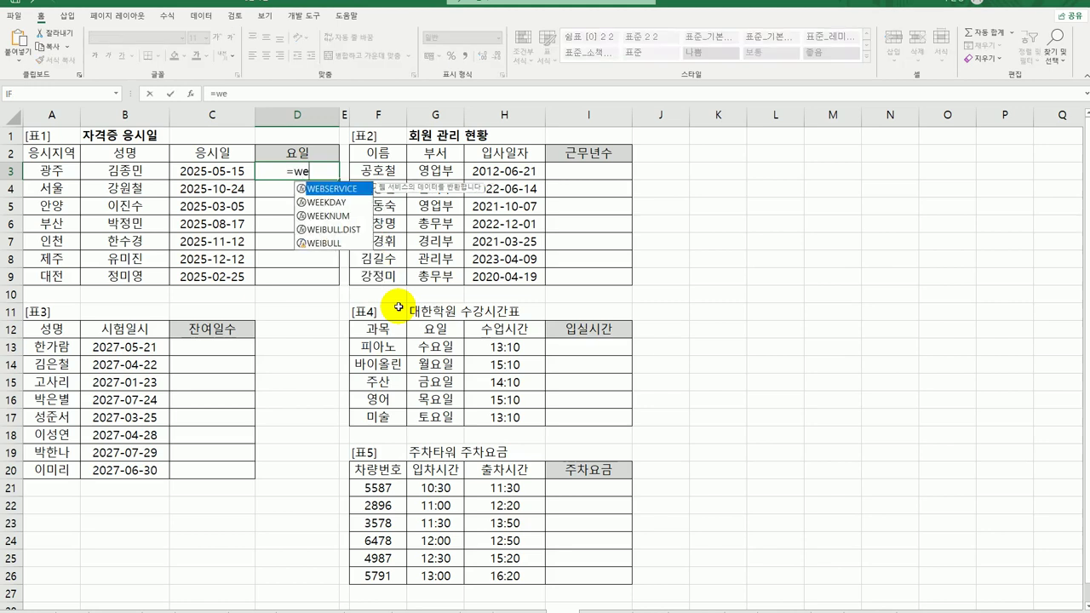
{"action": "double_click", "coordinate": [340, 204]}
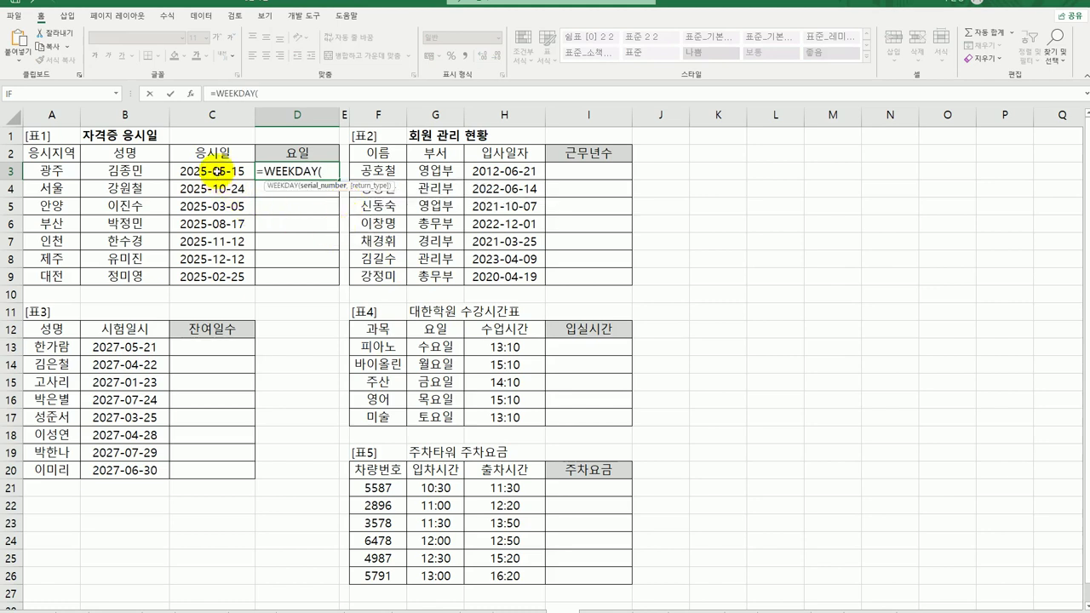
{"action": "left_click", "coordinate": [217, 171]}
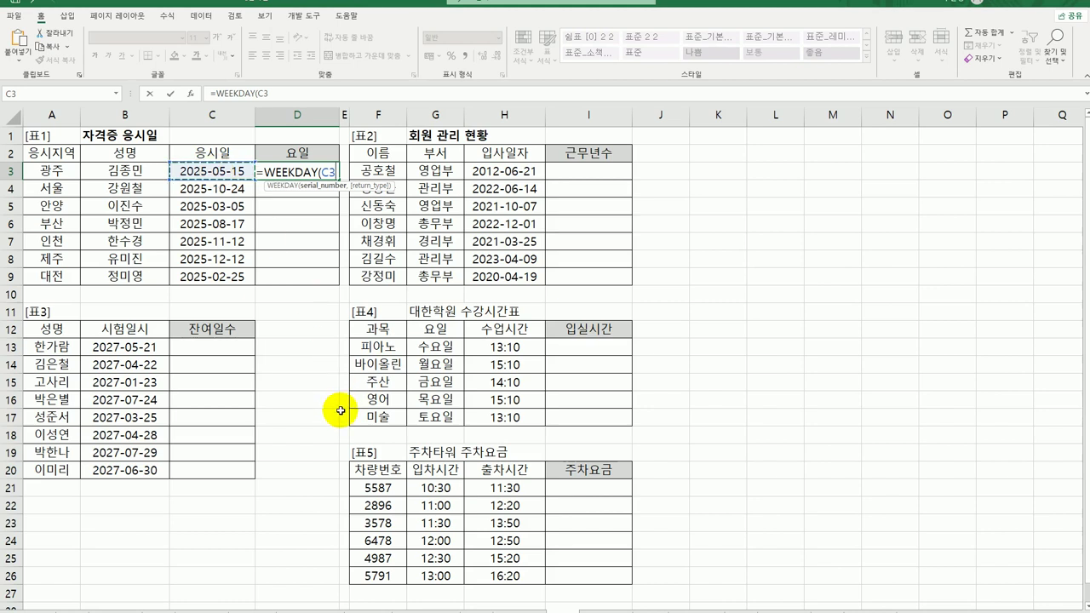
{"action": "type", "text": ","}
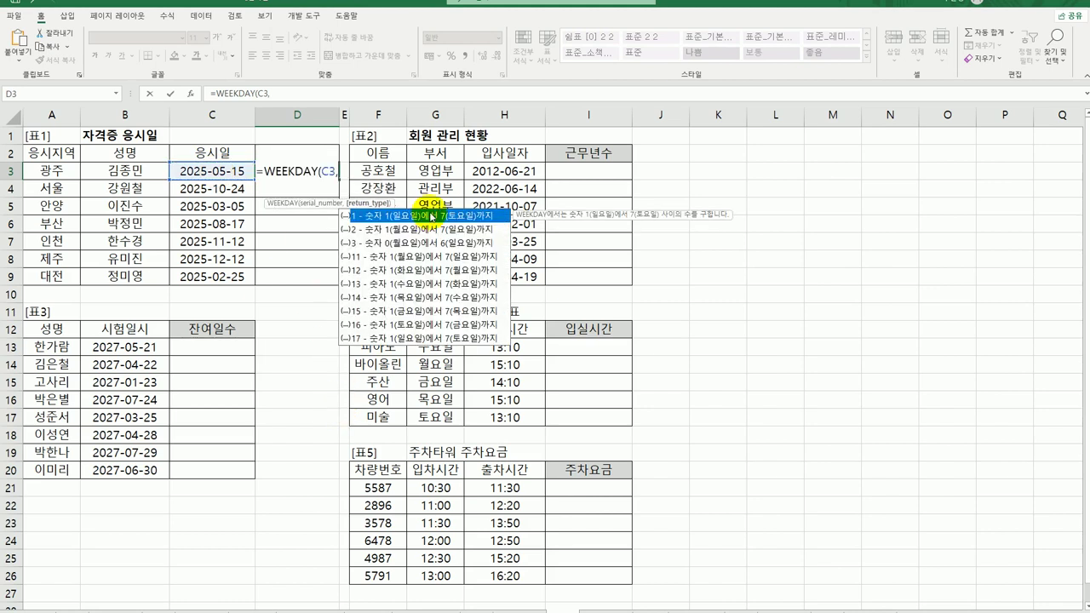
{"action": "type", "text": "2"}
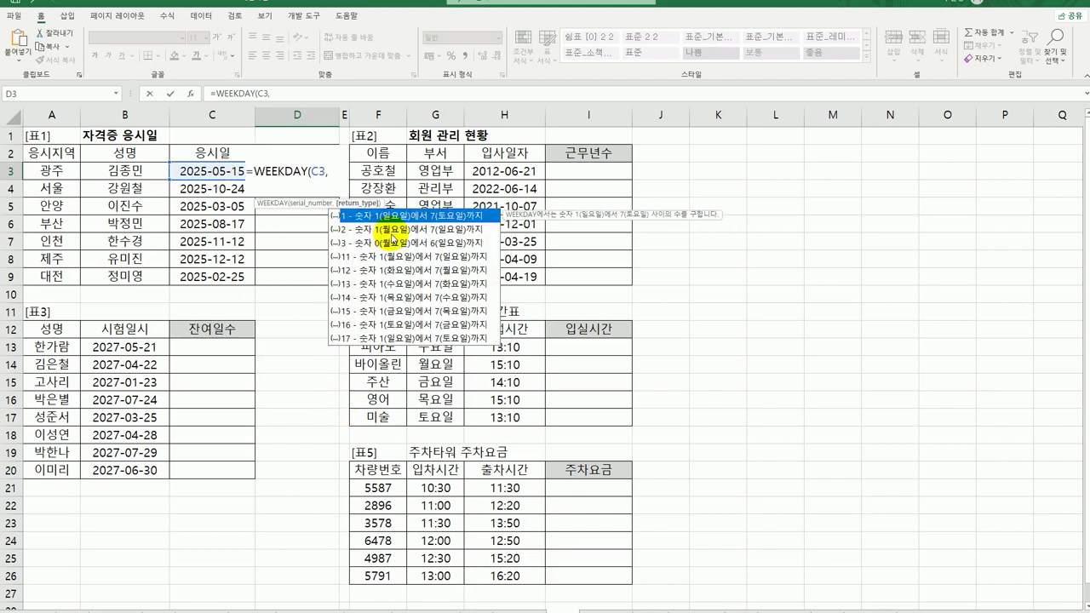
{"action": "type", "text": ")"}
{"action": "key", "text": "Return"}
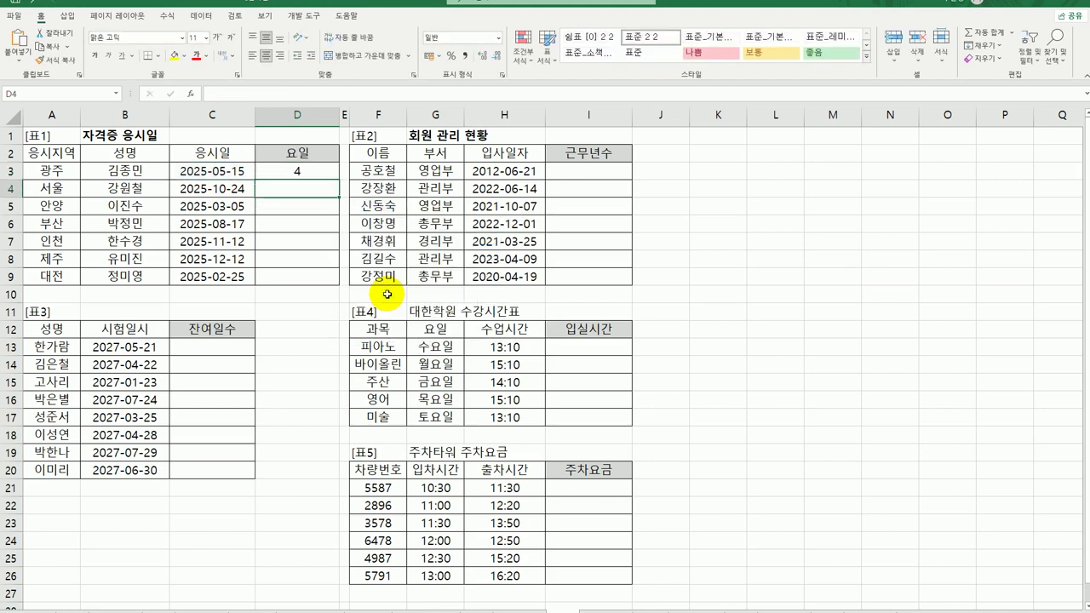
{"action": "left_click", "coordinate": [316, 170]}
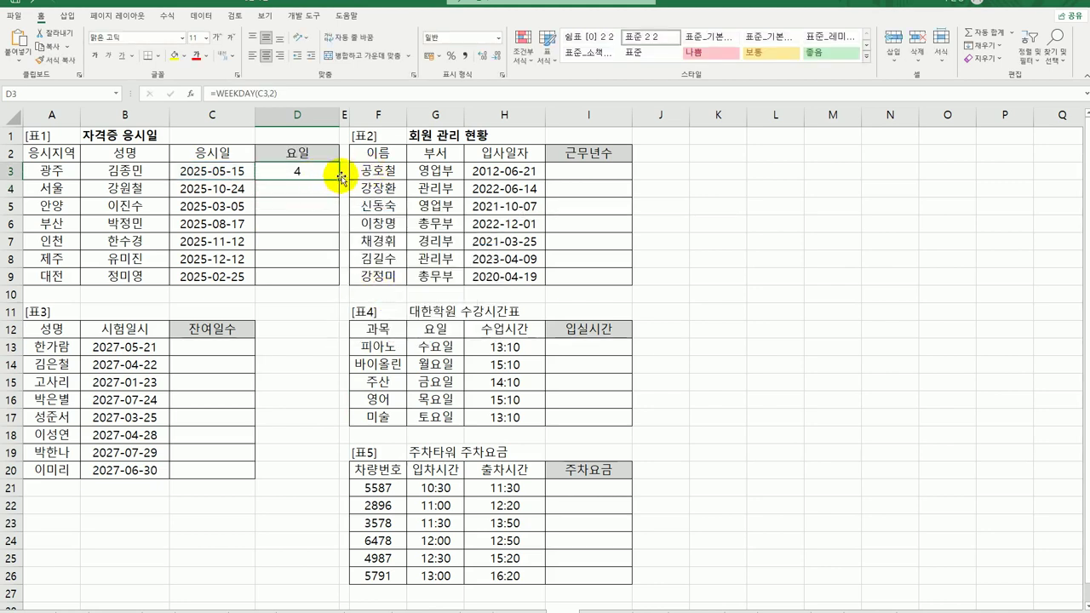
{"action": "left_click_drag", "start_coordinate": [337, 180], "coordinate": [340, 288]}
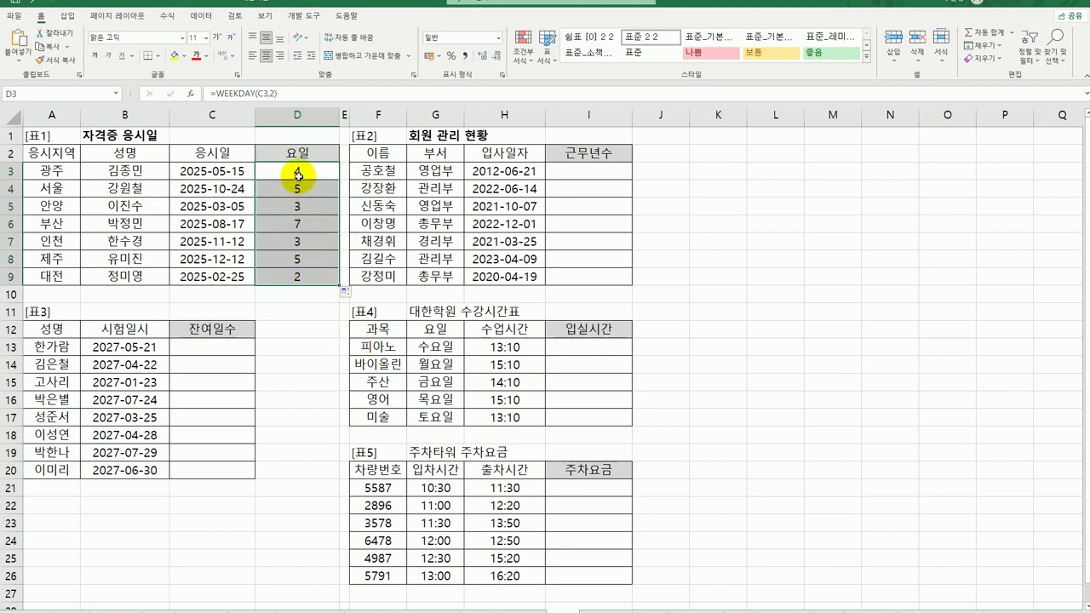
Wrap D3's WEEKDAY formula in an IF function with the logical test WEEKDAY(C3,2)<=5
{"action": "left_click", "coordinate": [297, 170]}
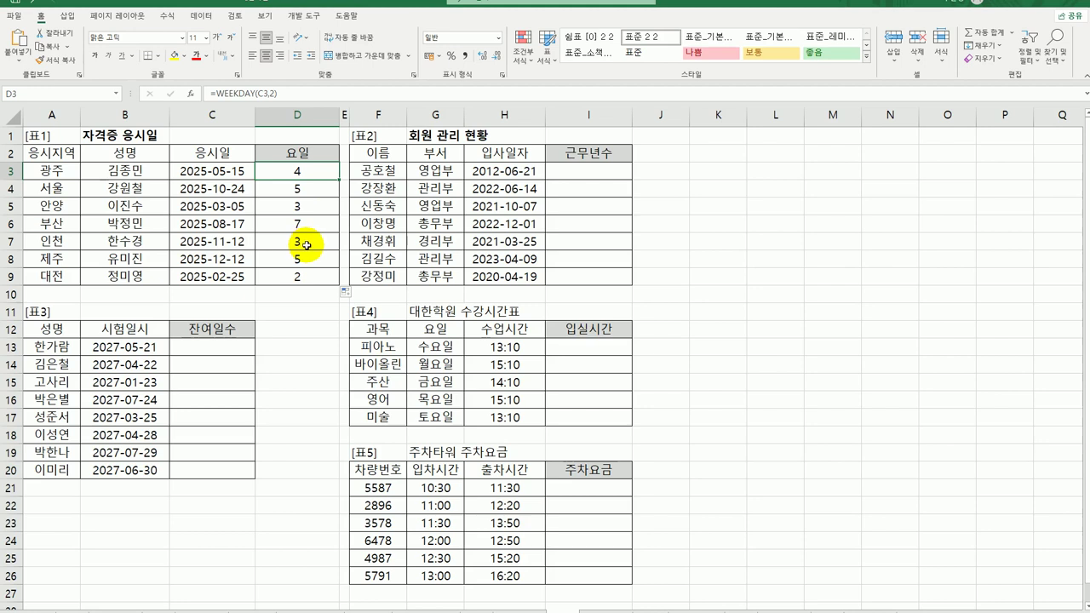
{"action": "double_click", "coordinate": [292, 170]}
{"action": "left_click", "coordinate": [257, 171]}
{"action": "type", "text": "IF("}
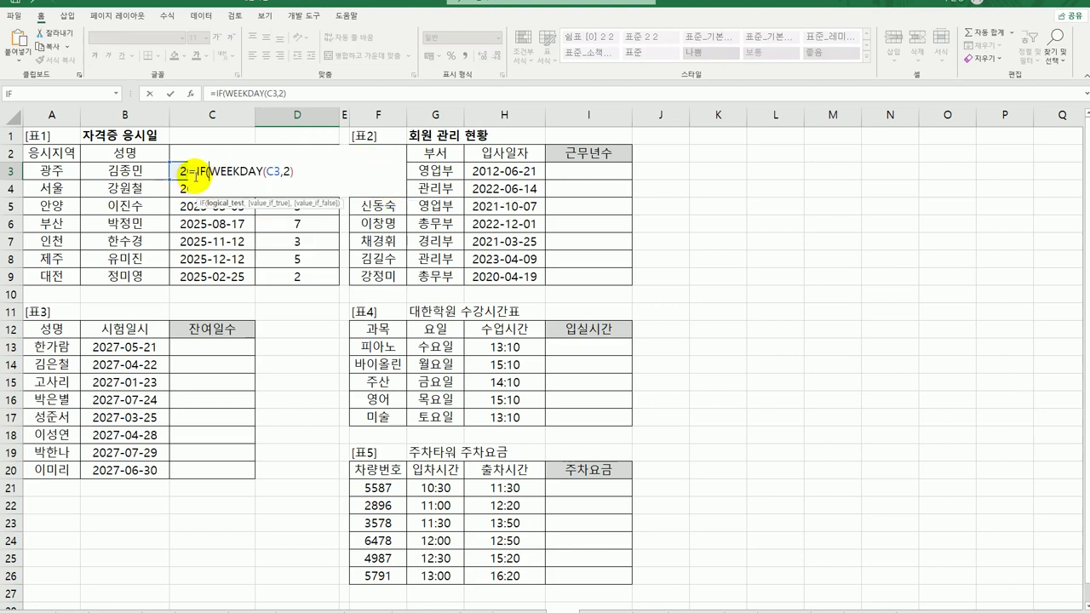
{"action": "left_click", "coordinate": [197, 171]}
{"action": "left_click", "coordinate": [191, 94]}
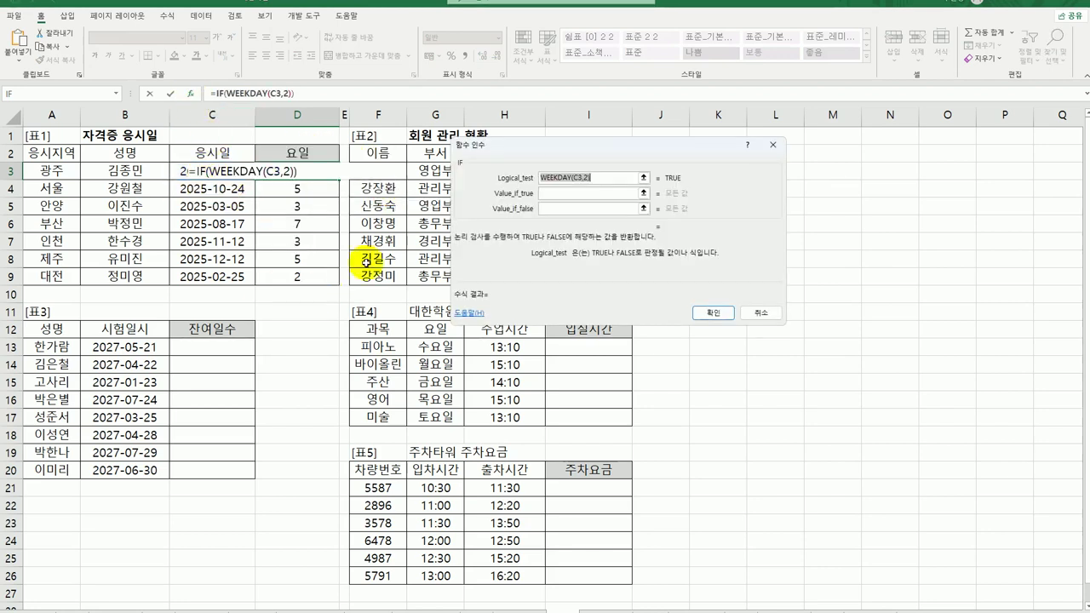
{"action": "left_click", "coordinate": [601, 173]}
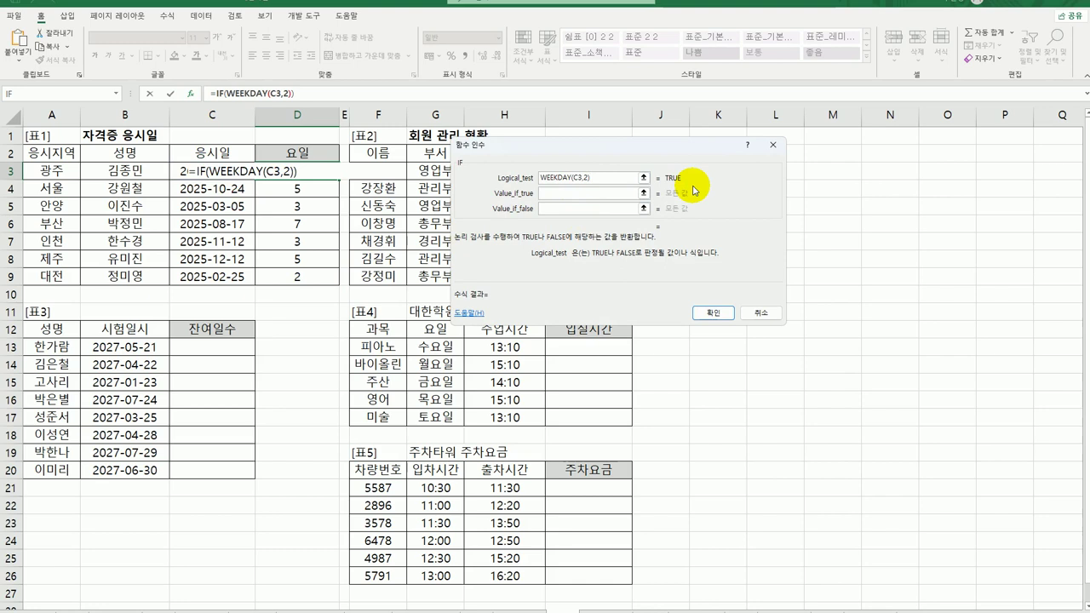
{"action": "type", "text": "<=5"}
{"action": "key", "text": "Tab"}
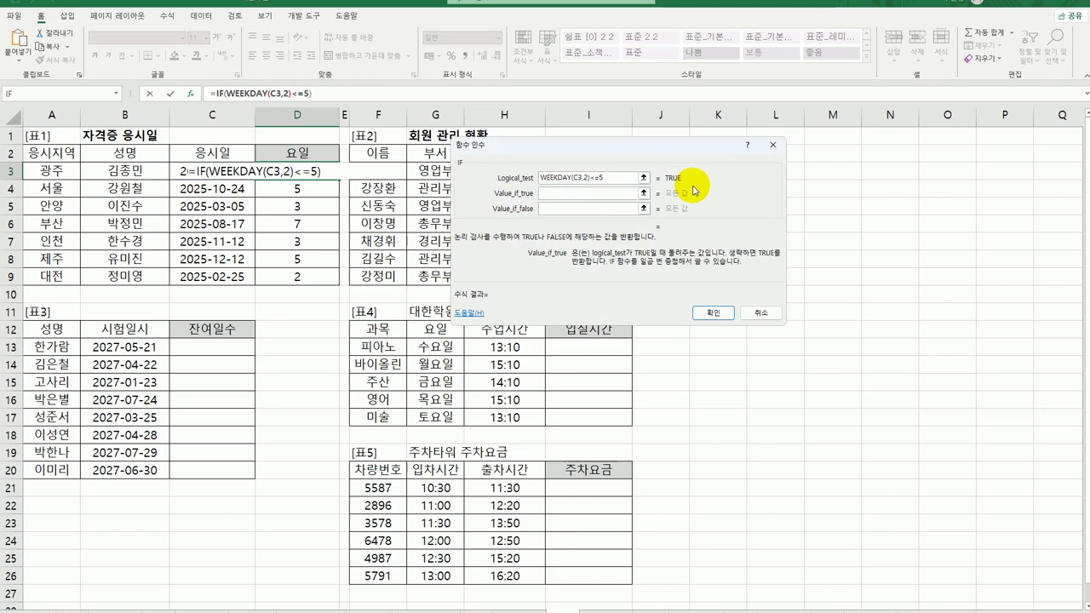
Make the IF return "평일" when true and "주말" when false, accept it, and fill the formula down to D9
{"action": "type", "text": "평"}
{"action": "type", "text": "일"}
{"action": "key", "text": "Tab"}
{"action": "type", "text": "주마"}
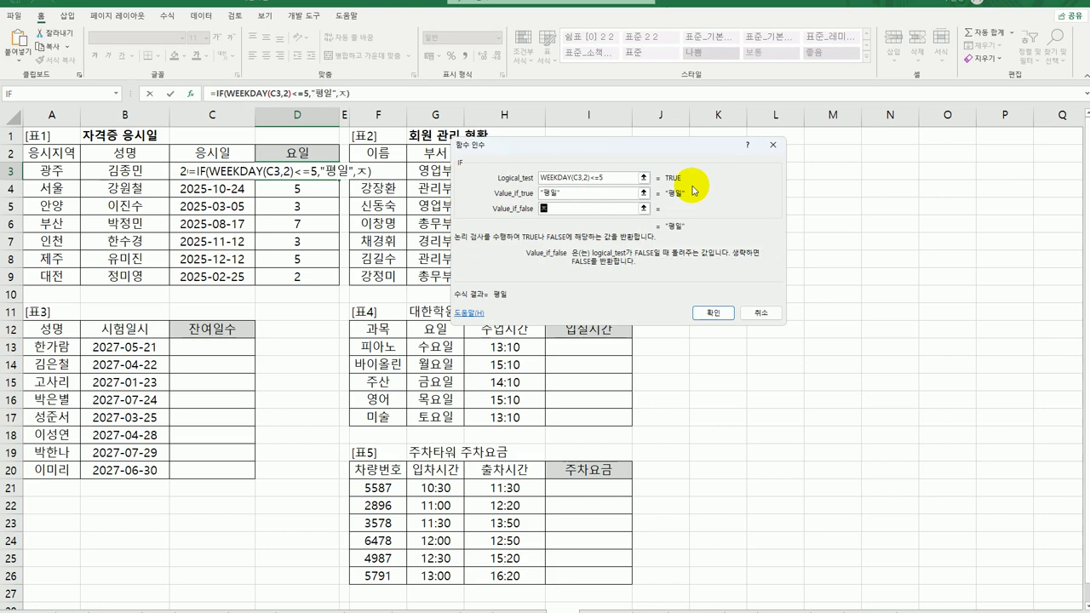
{"action": "type", "text": "ㄹ"}
{"action": "key", "text": "Tab"}
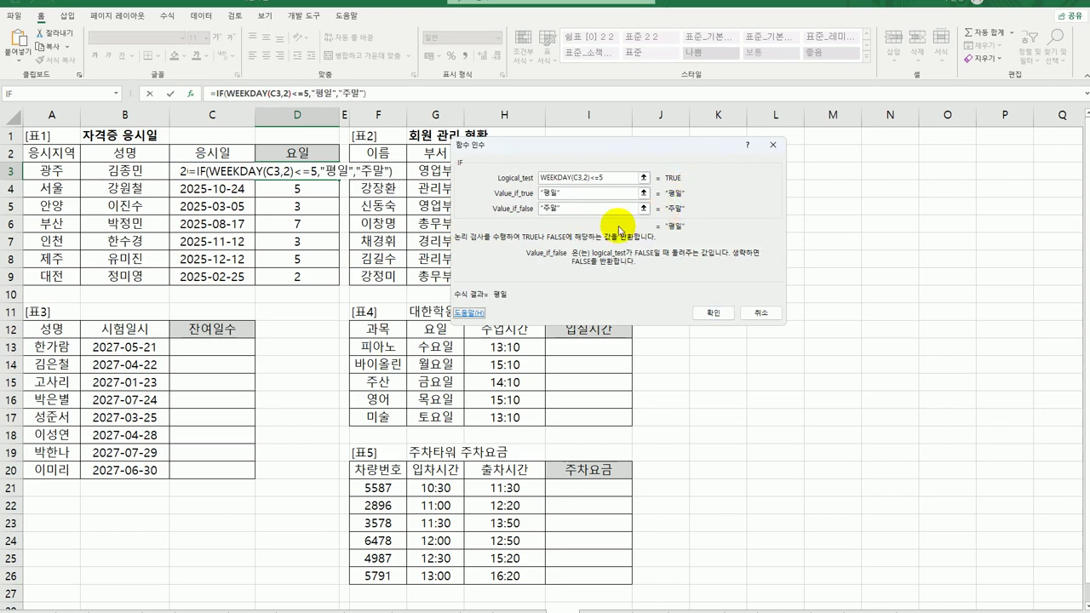
{"action": "left_click", "coordinate": [714, 313]}
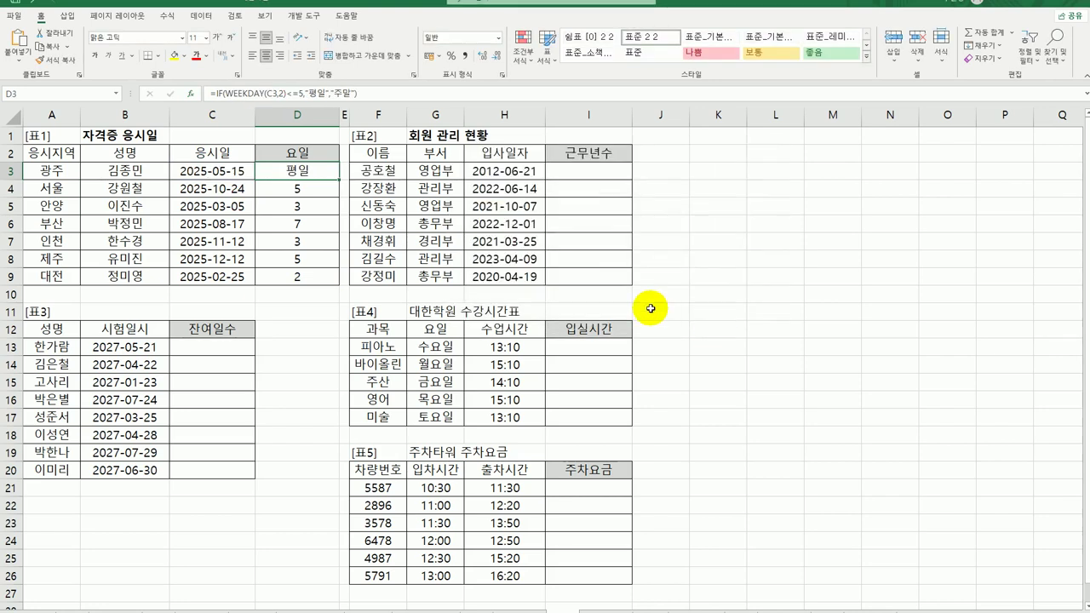
{"action": "left_click_drag", "start_coordinate": [339, 179], "coordinate": [319, 281]}
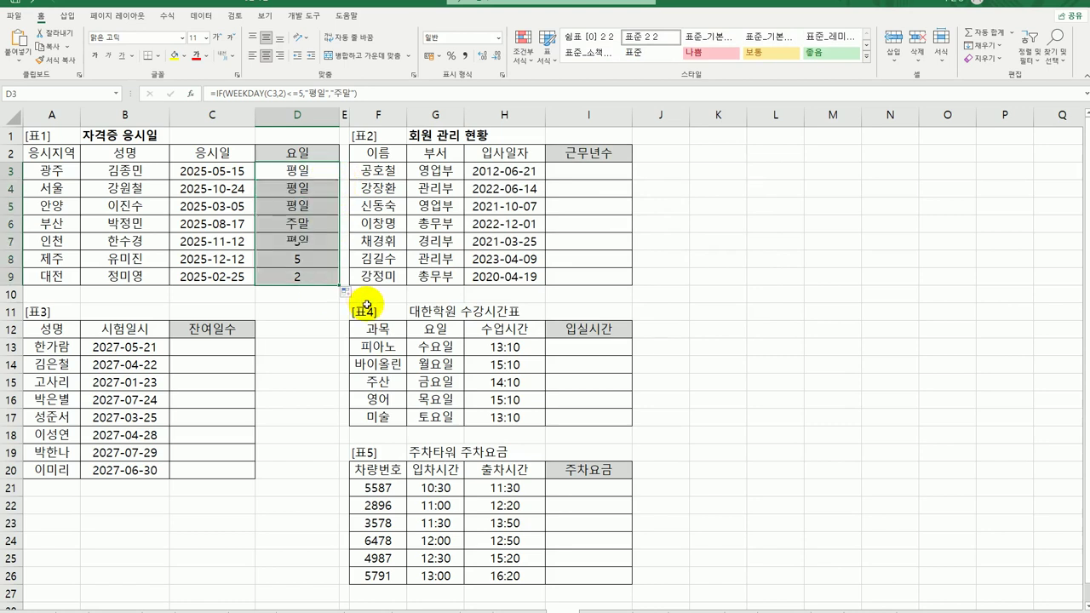
{"action": "left_click", "coordinate": [298, 279]}
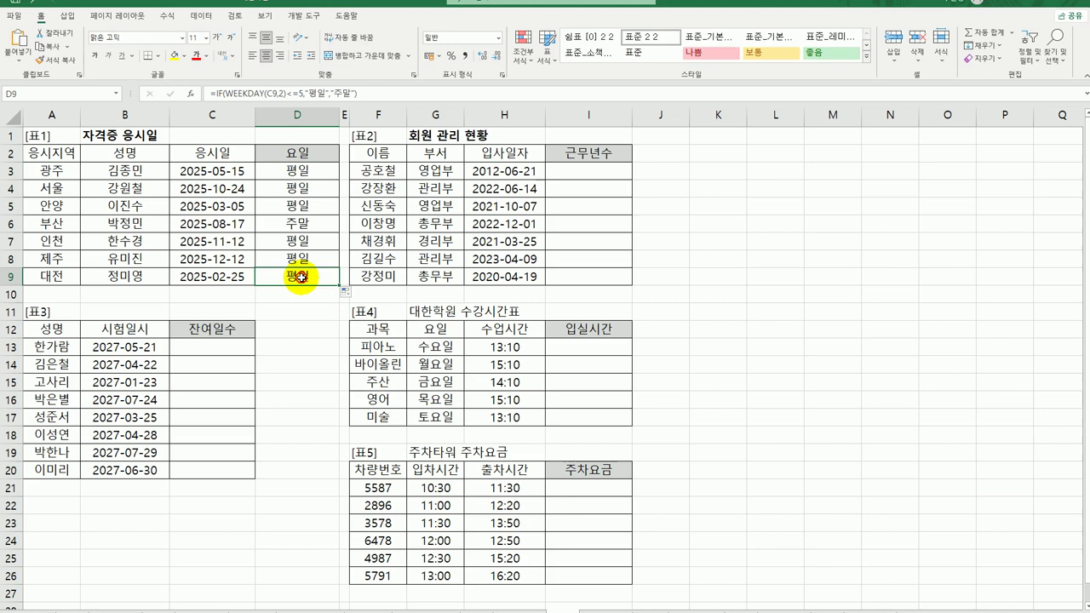
{"action": "left_click", "coordinate": [302, 223]}
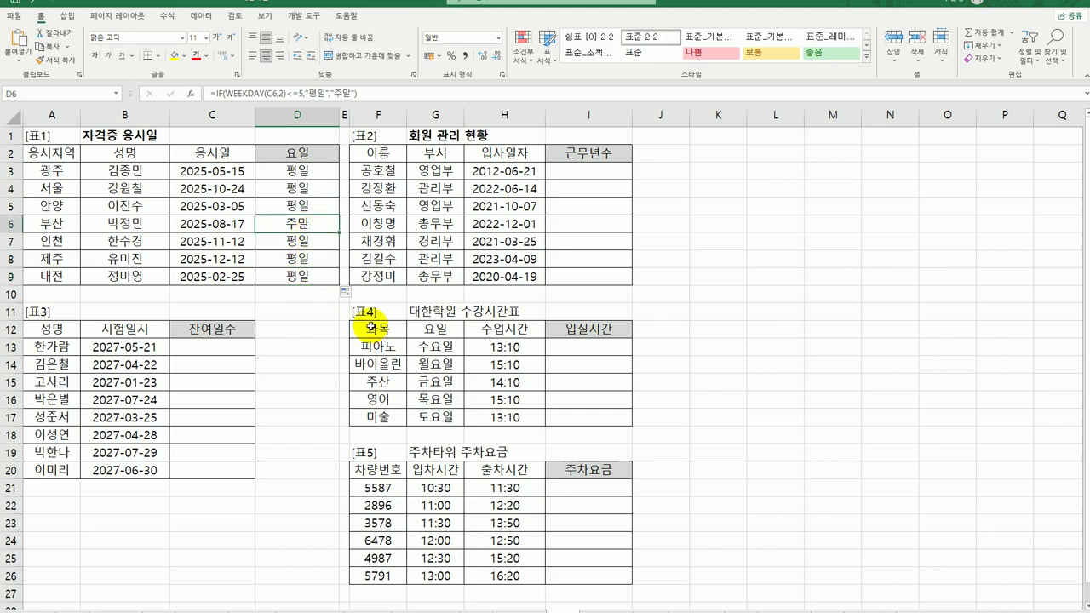
{"action": "left_click", "coordinate": [320, 178]}
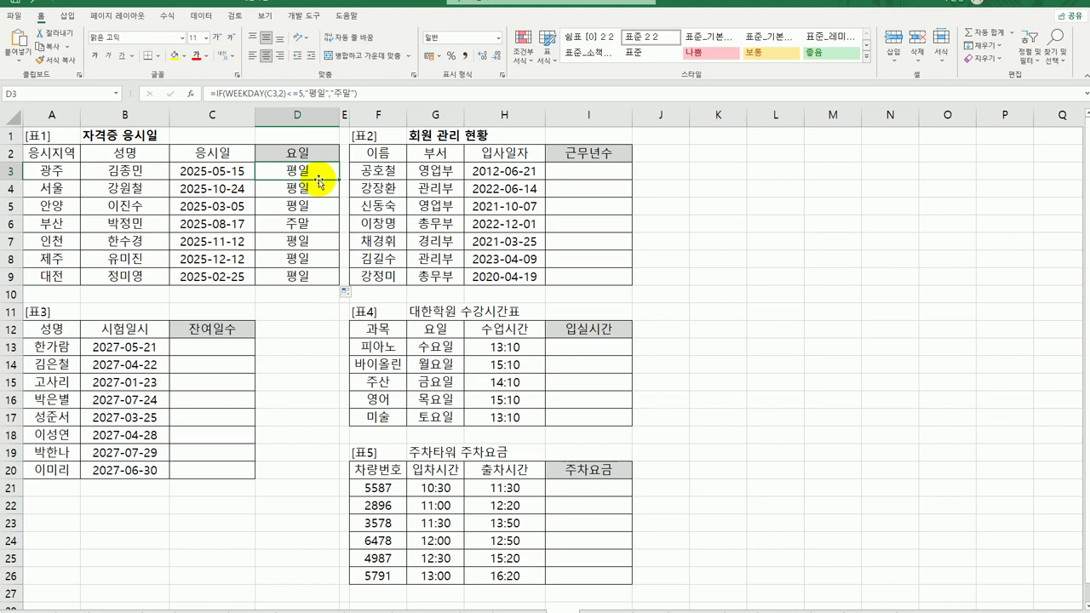
{"action": "left_click", "coordinate": [601, 173]}
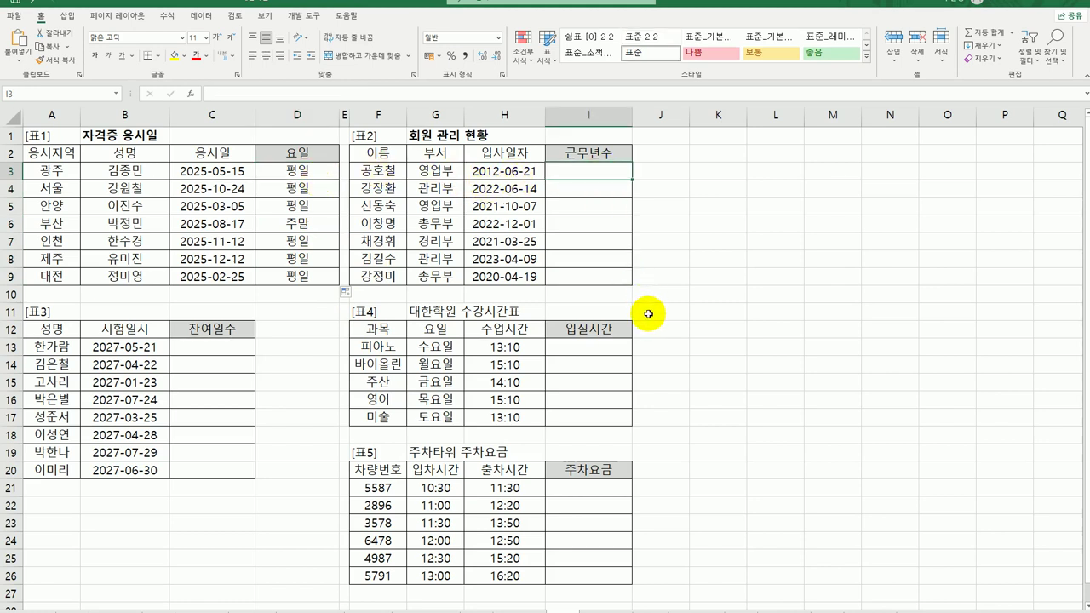
{"action": "left_click_drag", "start_coordinate": [517, 175], "coordinate": [514, 276]}
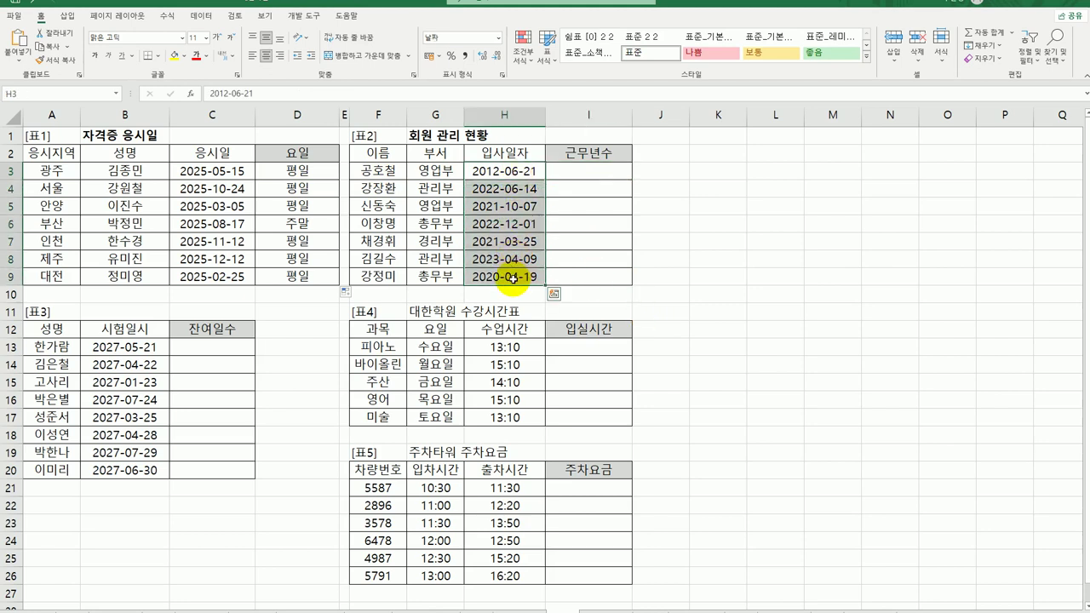
Begin the 근무년수 formula in I3 of the 회원 관리 현황 table with =YEAR(TODAY())
{"action": "left_click", "coordinate": [613, 169]}
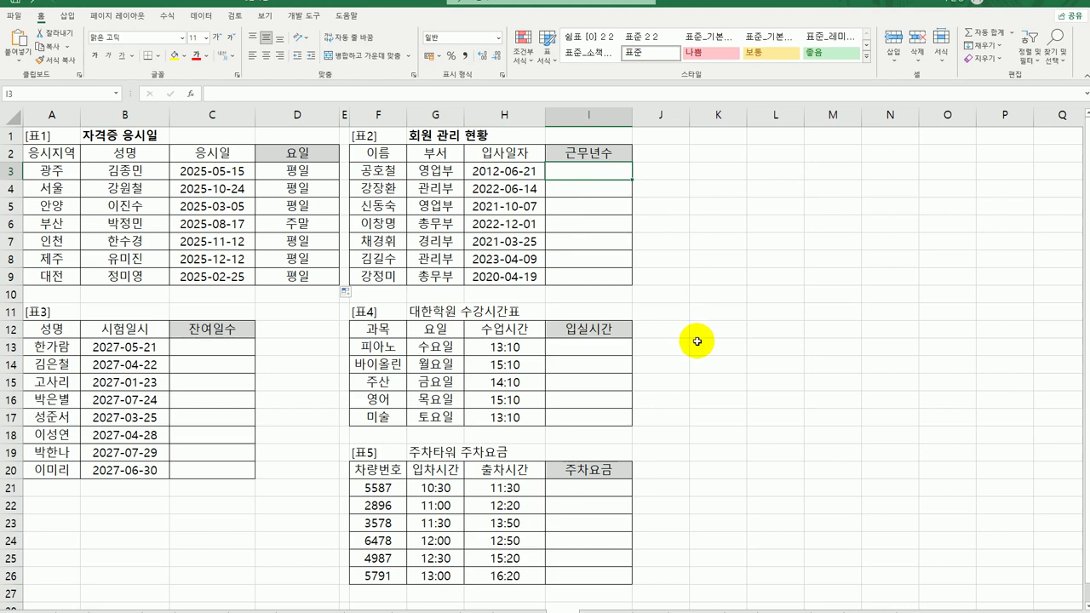
{"action": "type", "text": "="}
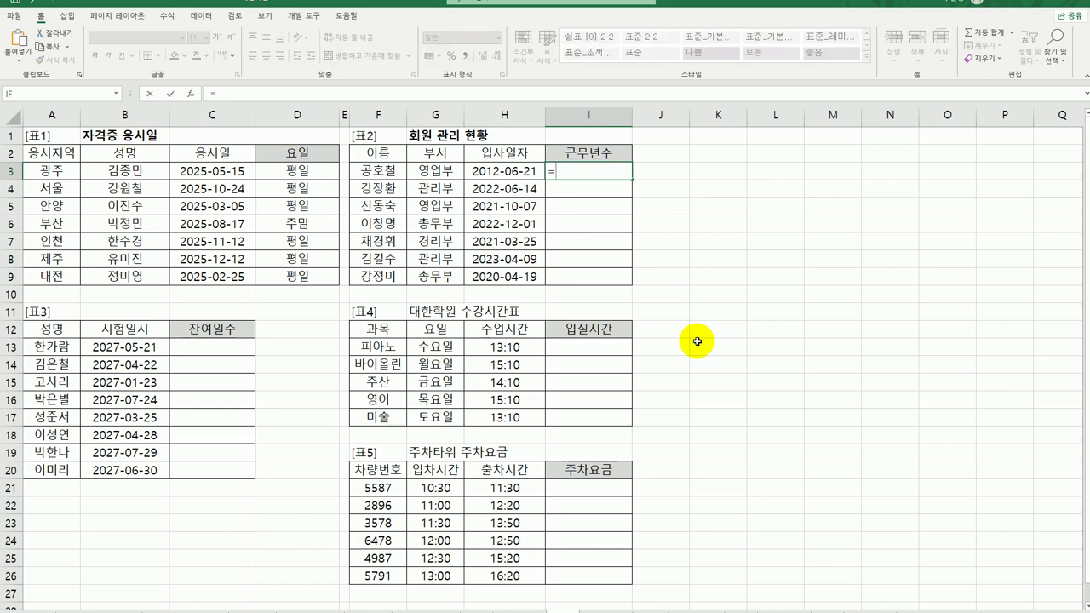
{"action": "type", "text": "yea"}
{"action": "key", "text": "Tab"}
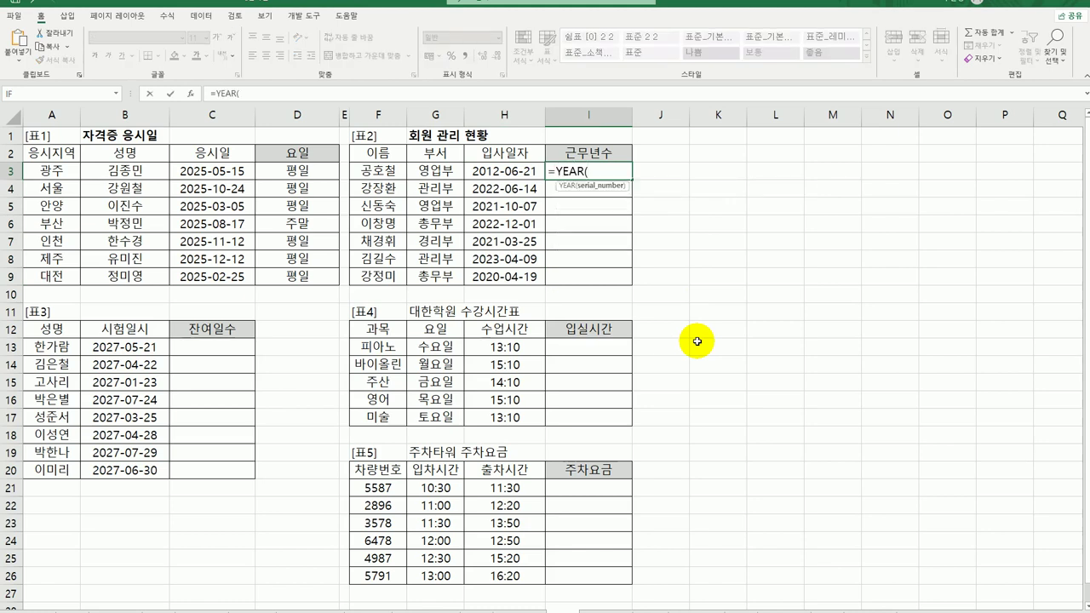
{"action": "type", "text": "tod"}
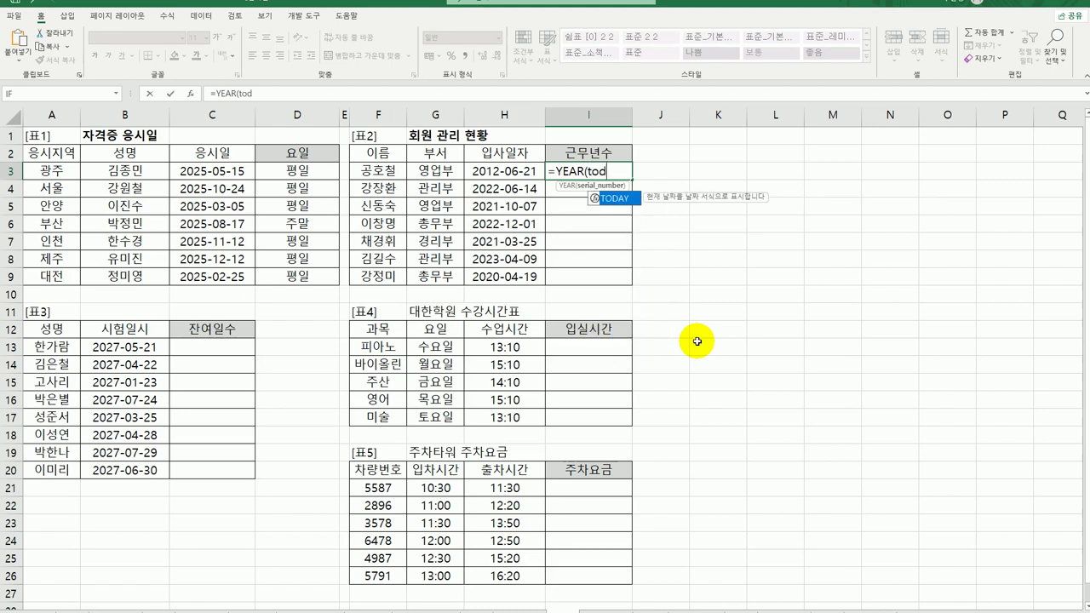
{"action": "key", "text": "Tab"}
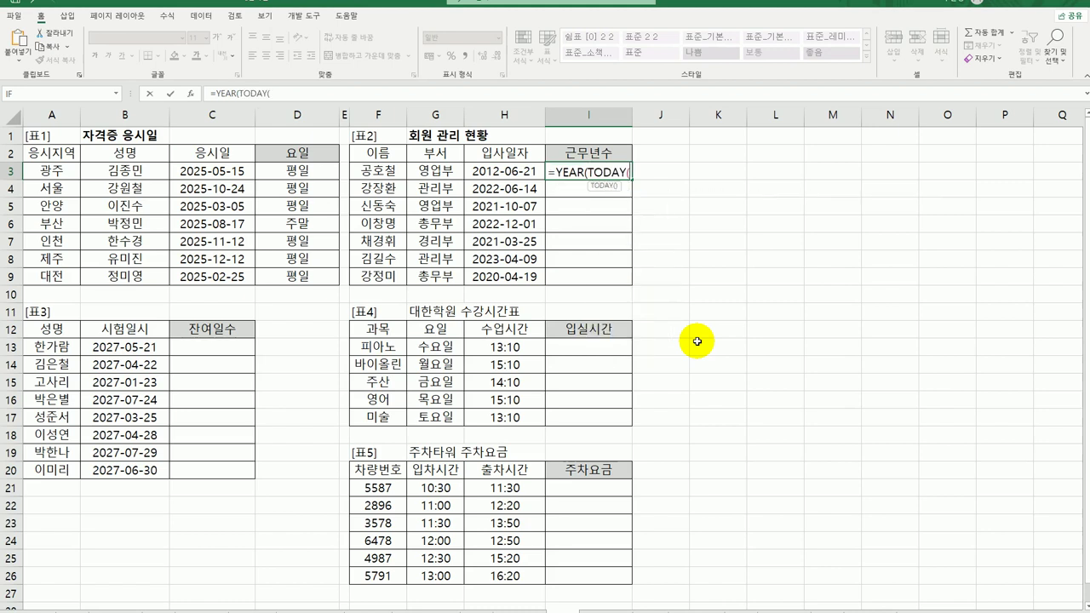
{"action": "type", "text": ")"}
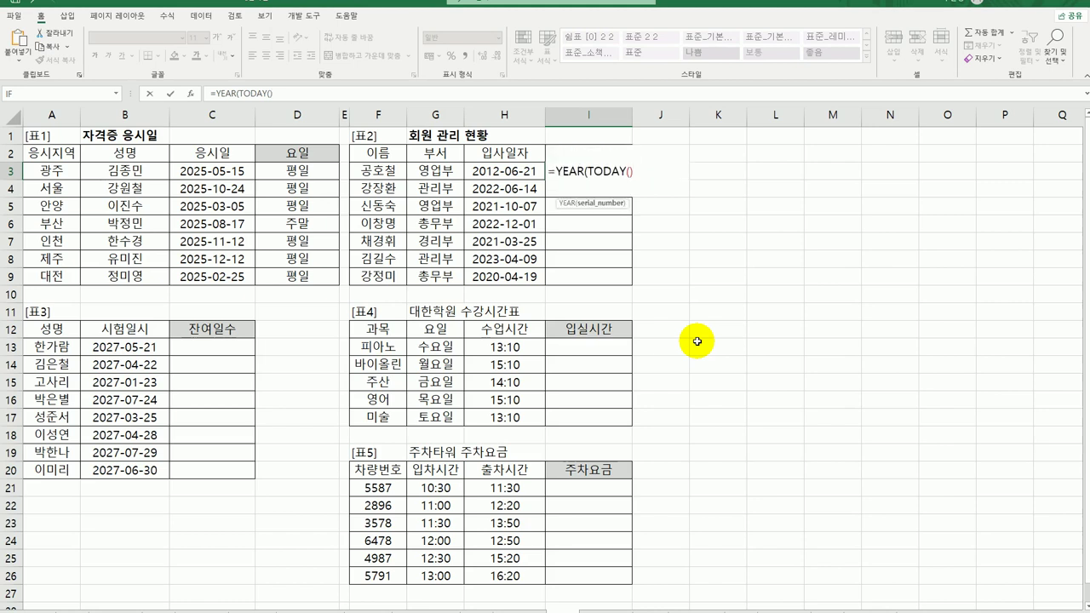
{"action": "type", "text": ")"}
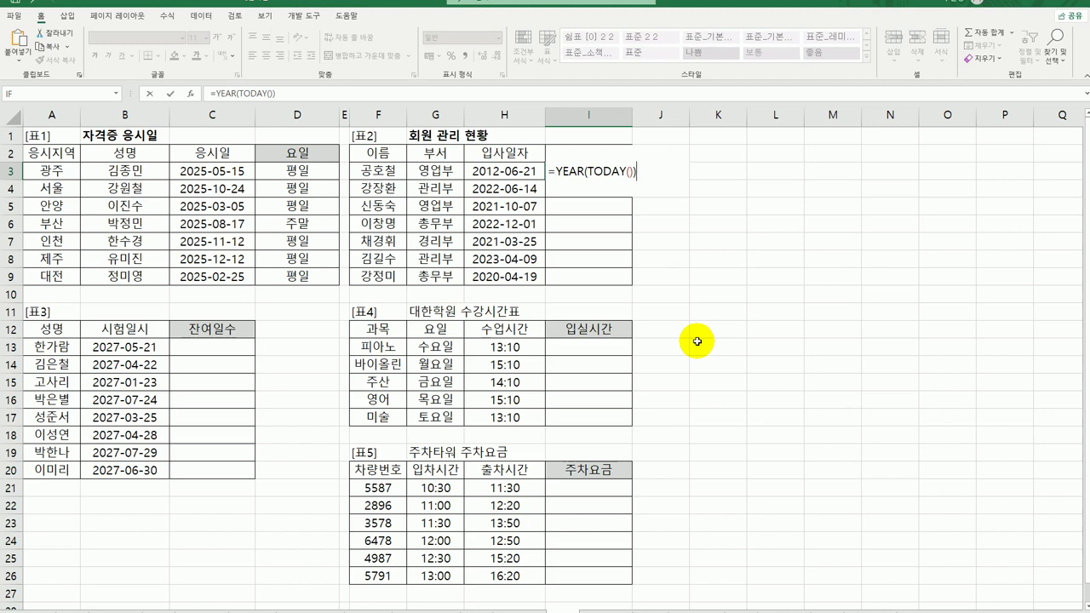
Subtract the joining year with YEAR(H3) to complete =YEAR(TODAY())-YEAR(H3) in I3, and accept the formula
{"action": "type", "text": "-"}
{"action": "type", "text": "year"}
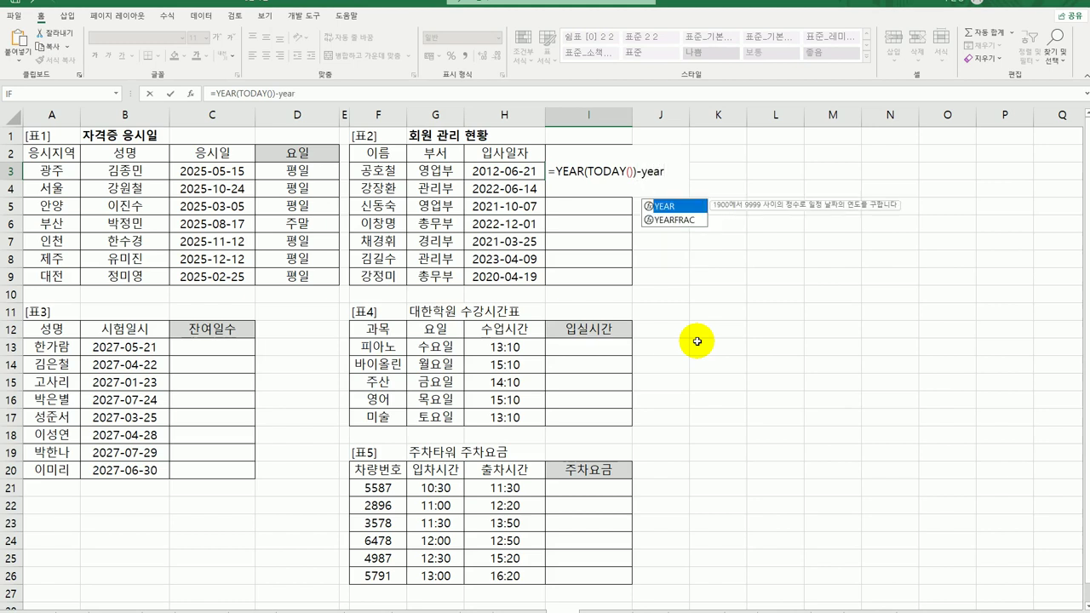
{"action": "key", "text": "Tab"}
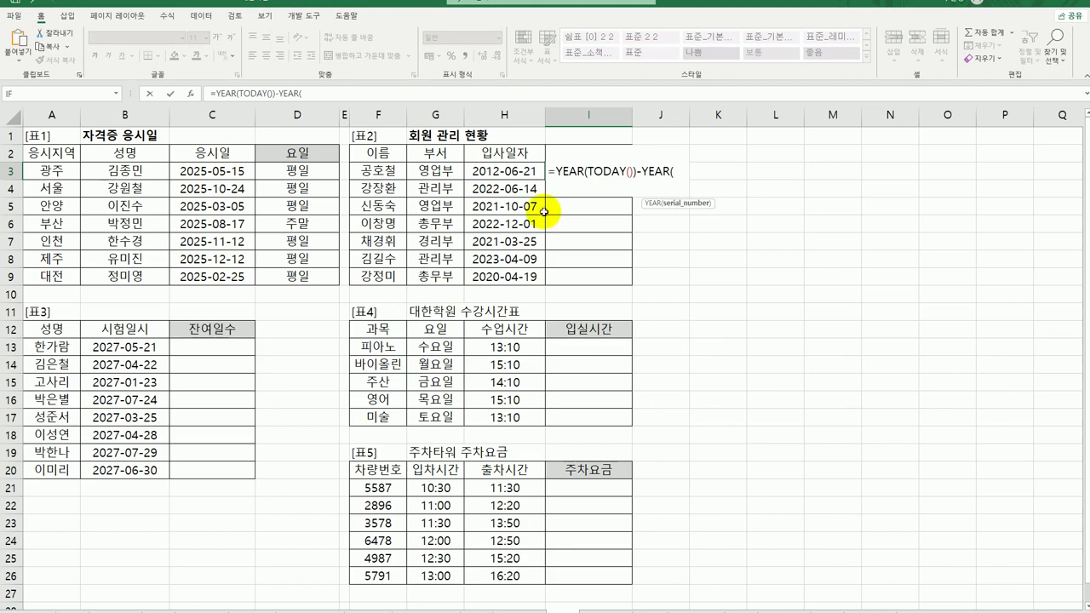
{"action": "left_click", "coordinate": [506, 172]}
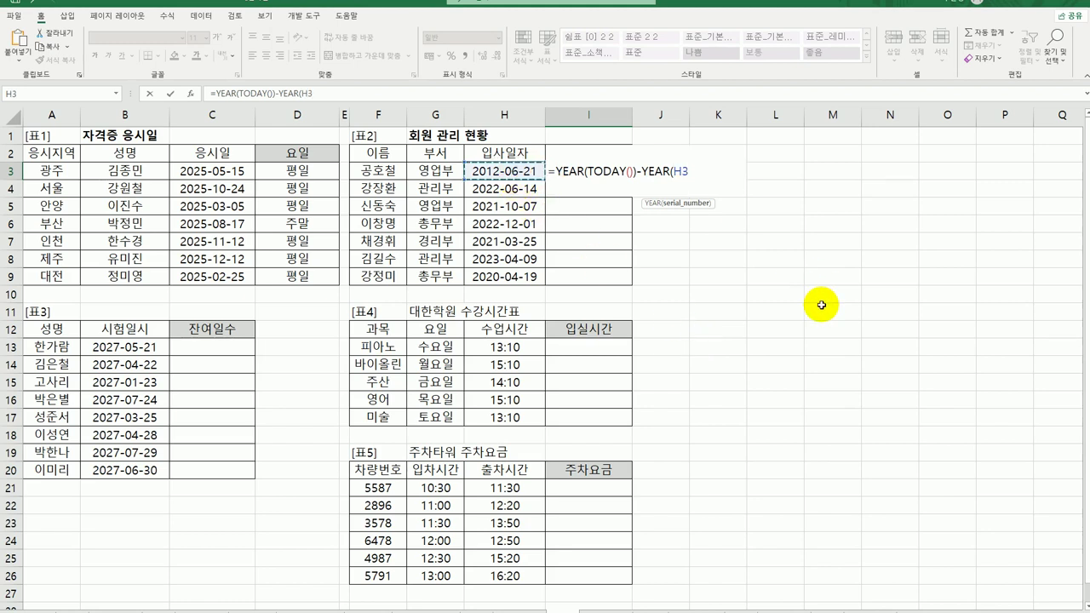
{"action": "type", "text": ")"}
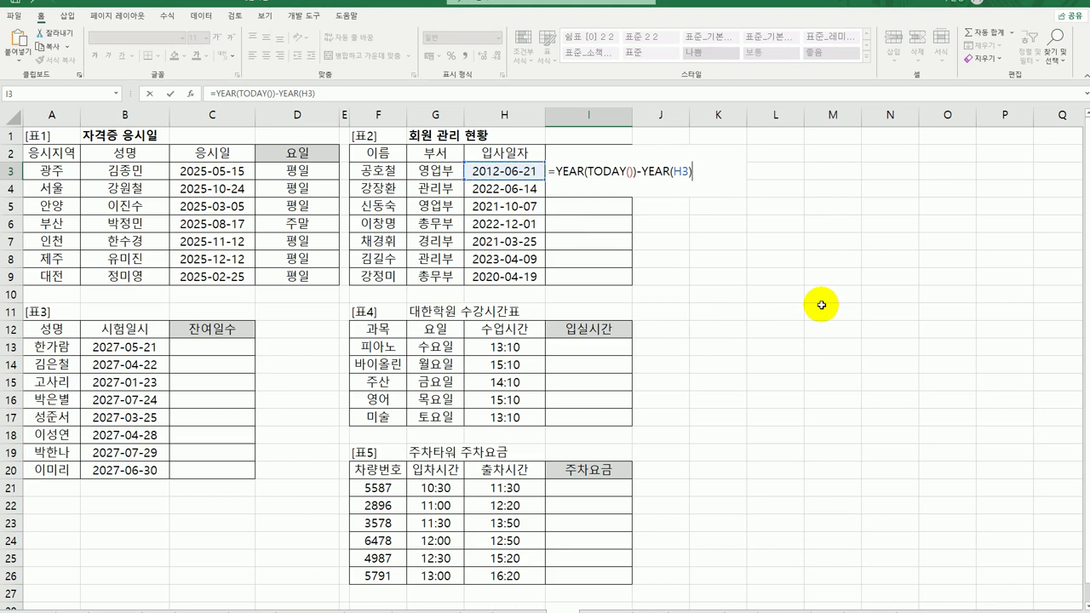
{"action": "key", "text": "Return"}
Set the number format of I3 to 일반 and fill its formula down to I9
{"action": "left_click", "coordinate": [584, 171]}
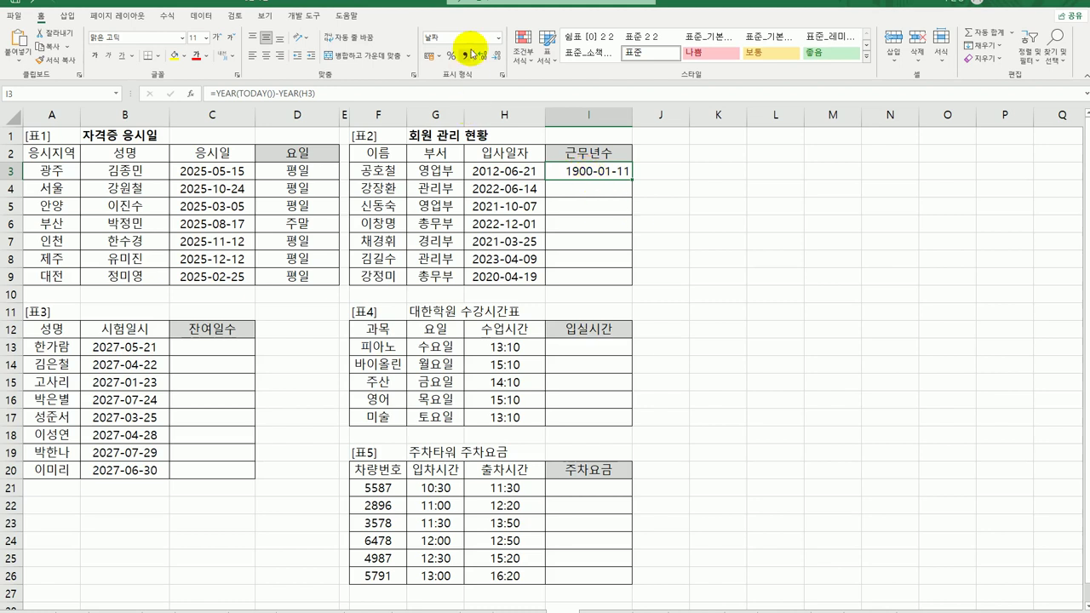
{"action": "left_click", "coordinate": [500, 40]}
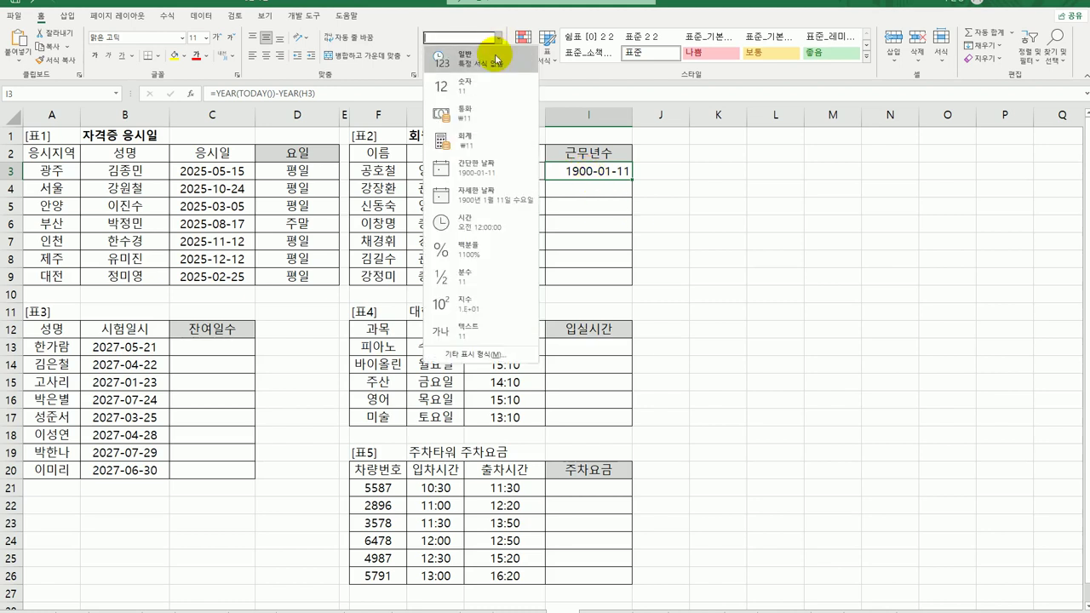
{"action": "left_click", "coordinate": [519, 92]}
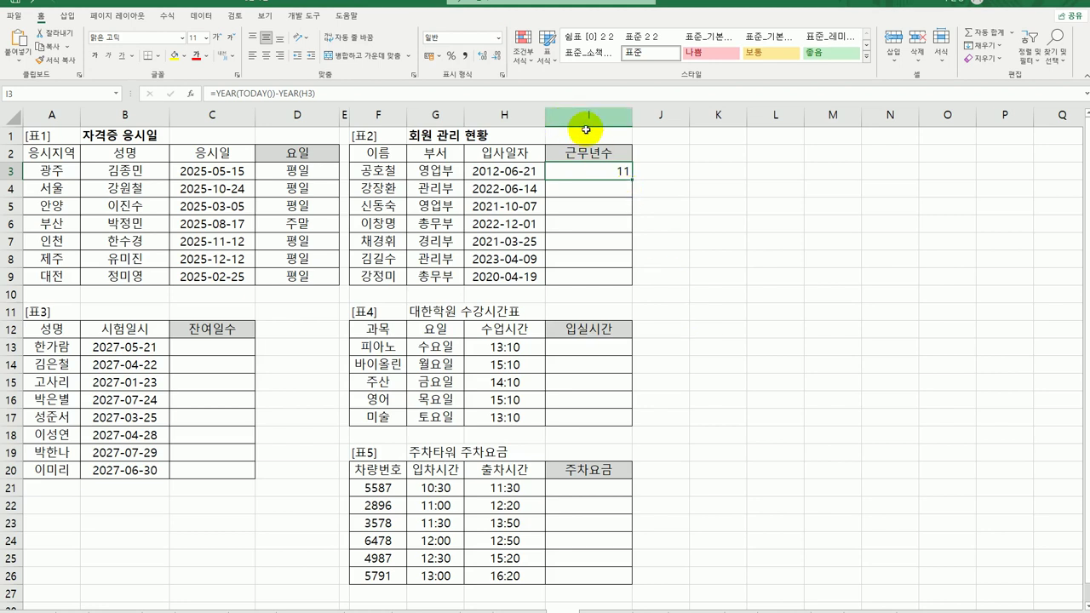
{"action": "left_click_drag", "start_coordinate": [634, 190], "coordinate": [628, 280]}
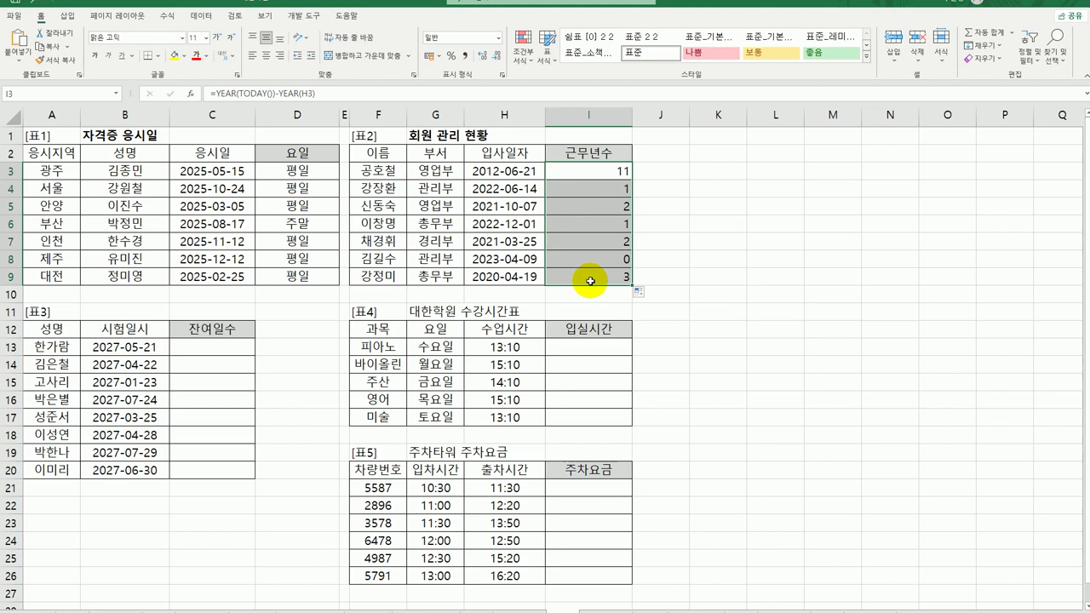
Start a DAYS function in C13, the first 잔여일수 cell, and set its End_date argument to B13
{"action": "left_click", "coordinate": [217, 347]}
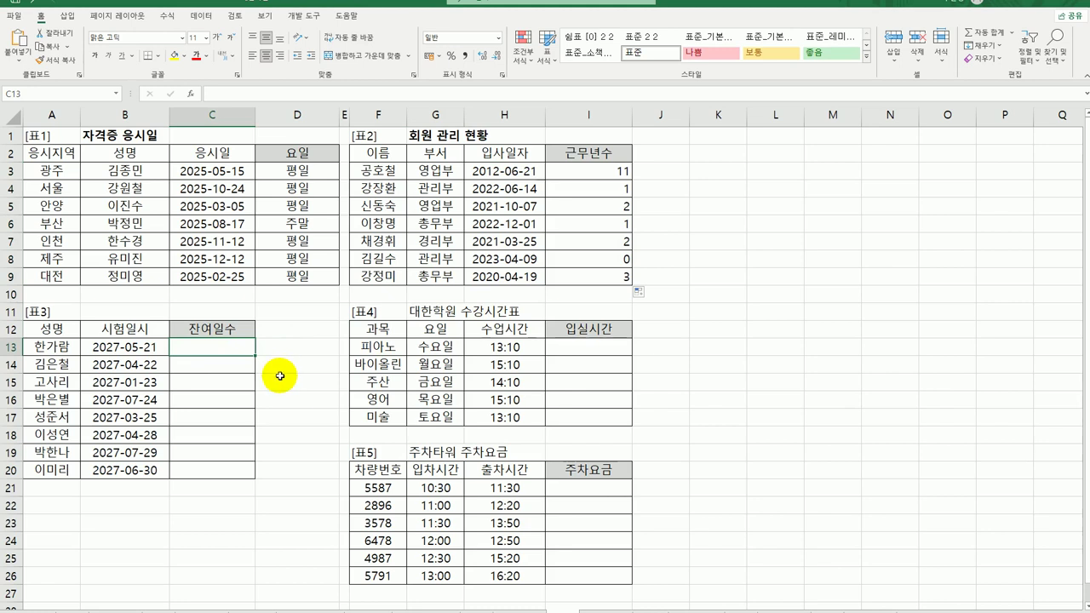
{"action": "left_click", "coordinate": [119, 345]}
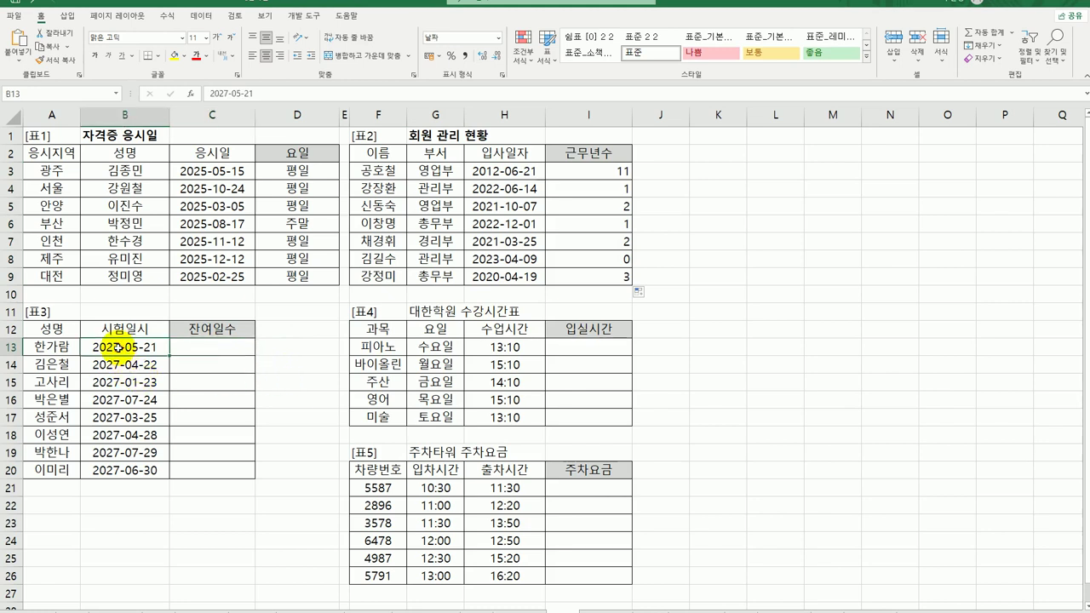
{"action": "left_click", "coordinate": [194, 351]}
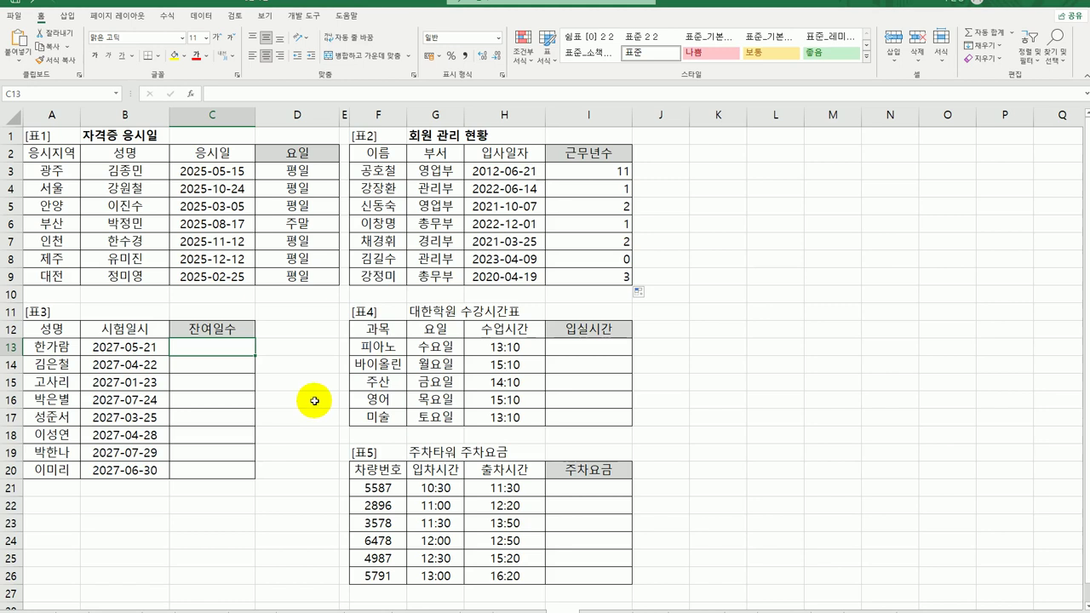
{"action": "type", "text": "="}
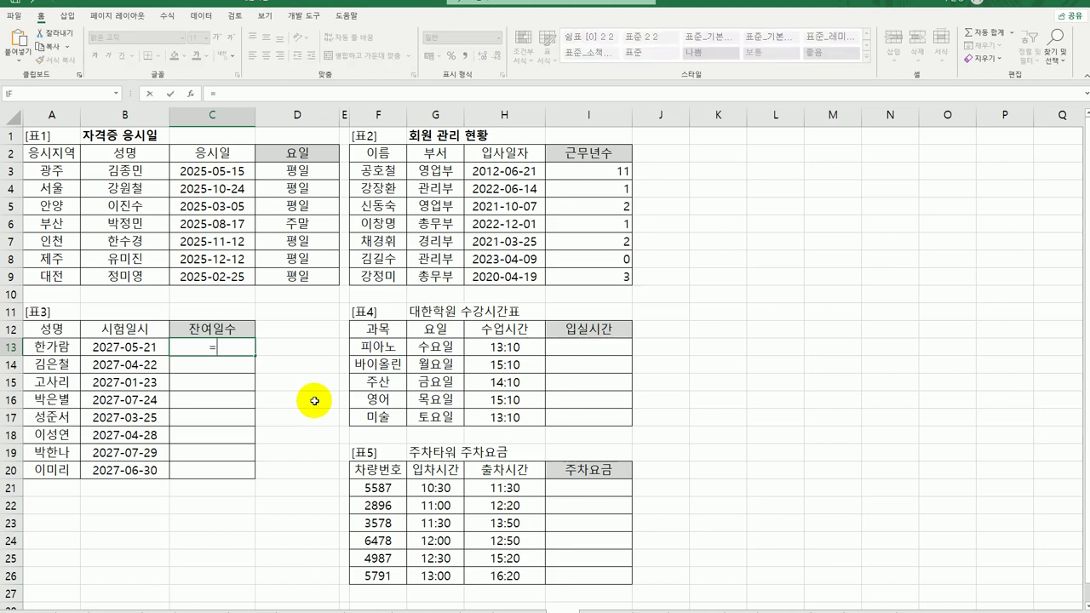
{"action": "type", "text": "days"}
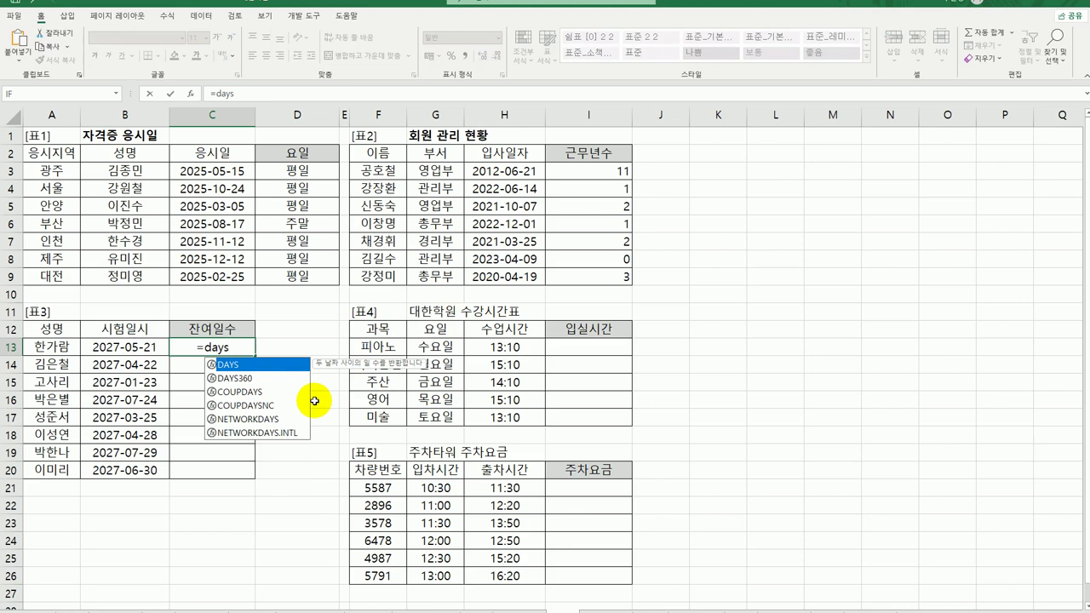
{"action": "double_click", "coordinate": [268, 373]}
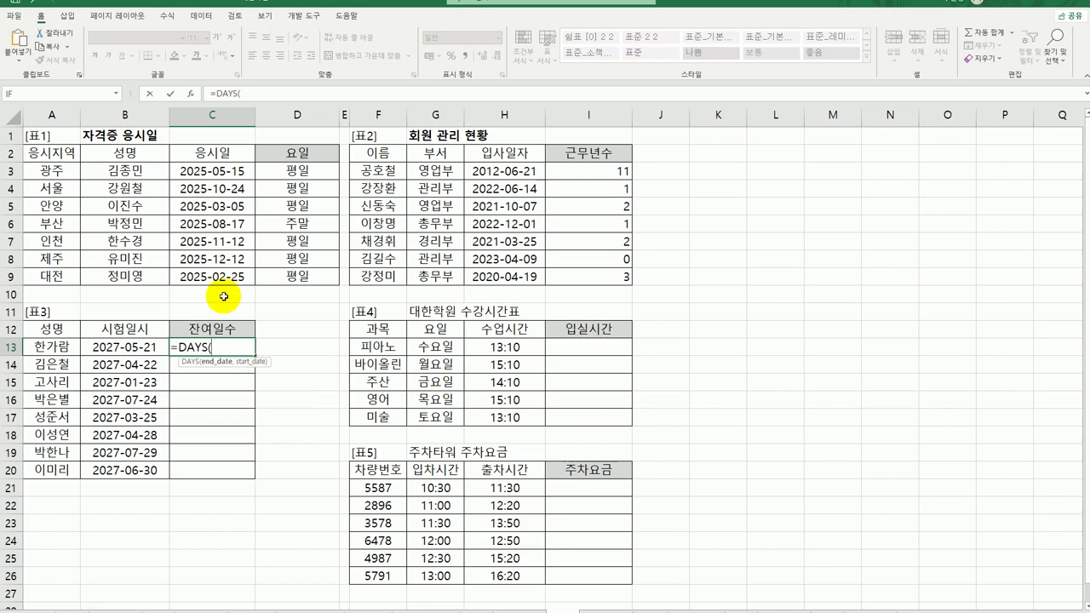
{"action": "left_click", "coordinate": [190, 93]}
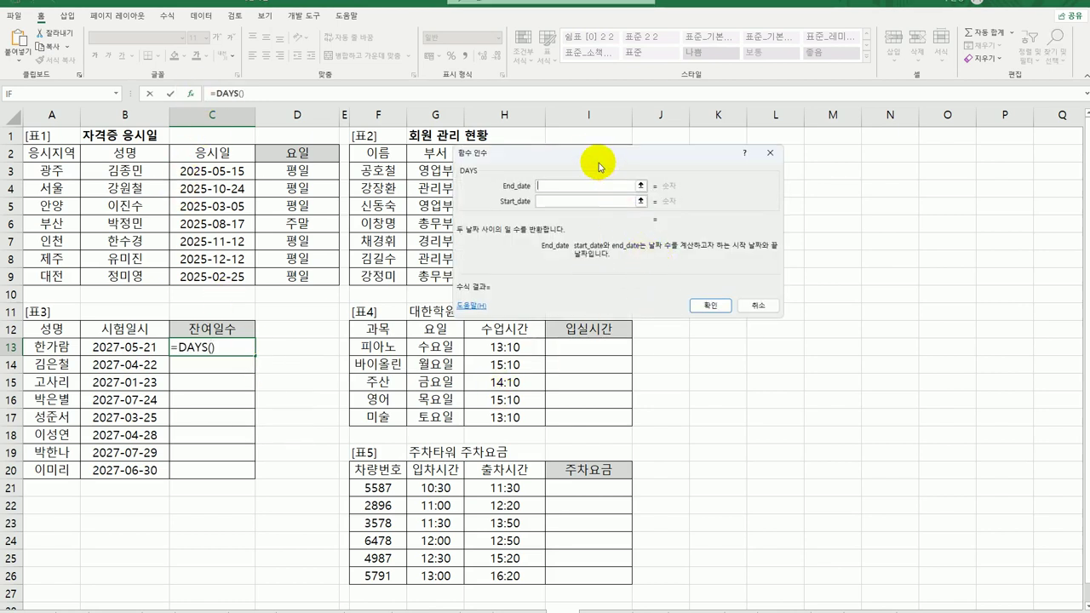
{"action": "left_click_drag", "start_coordinate": [596, 162], "coordinate": [593, 254]}
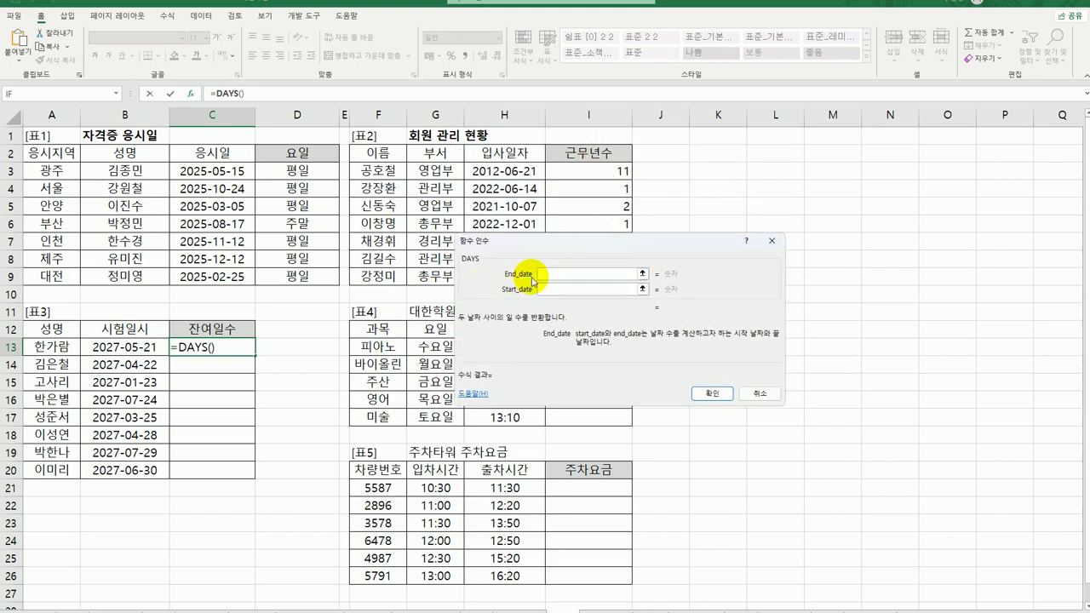
{"action": "left_click", "coordinate": [111, 347]}
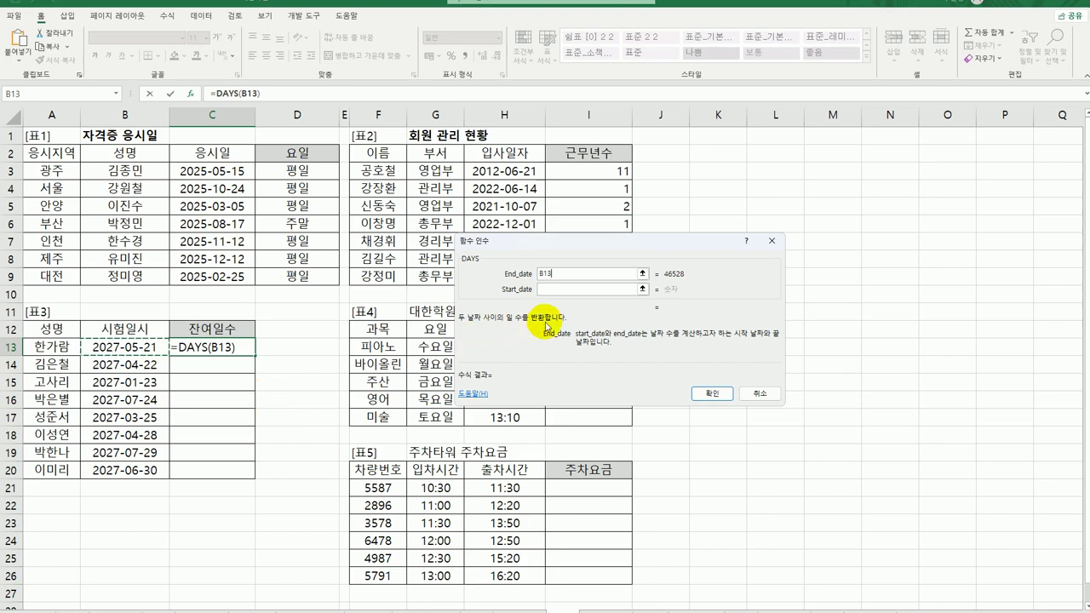
Set the DAYS function's Start_date to today(), accept it, and fill the formula down to C20
{"action": "left_click", "coordinate": [569, 290]}
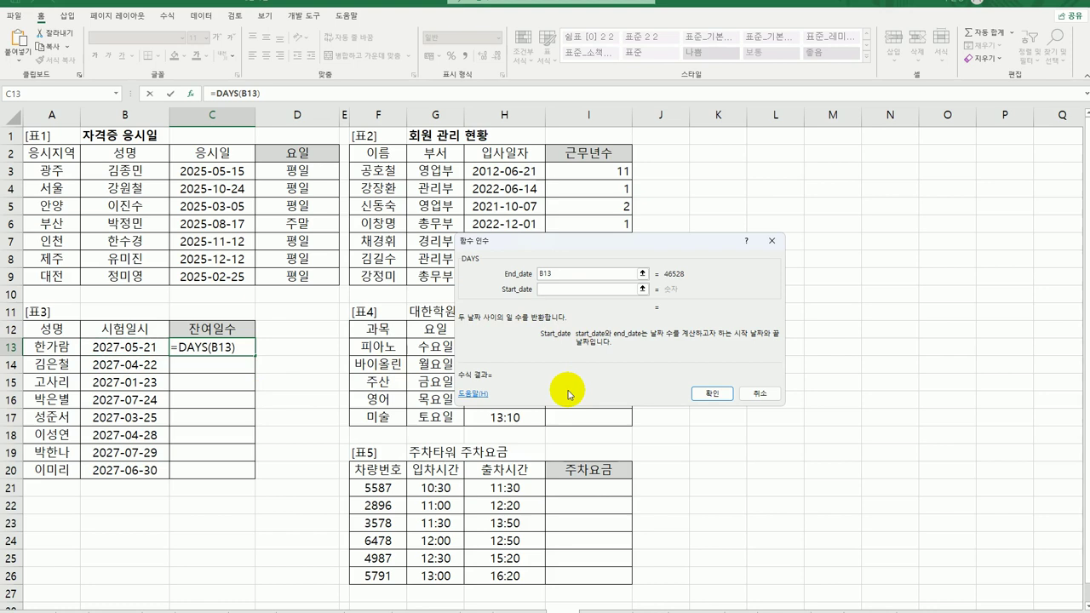
{"action": "type", "text": "today("}
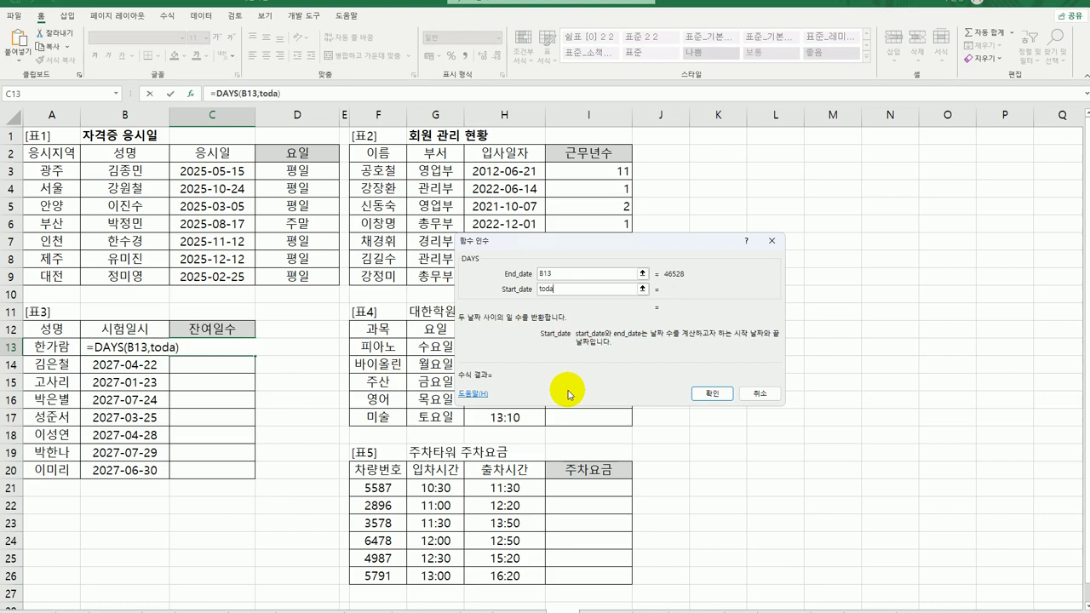
{"action": "type", "text": ")"}
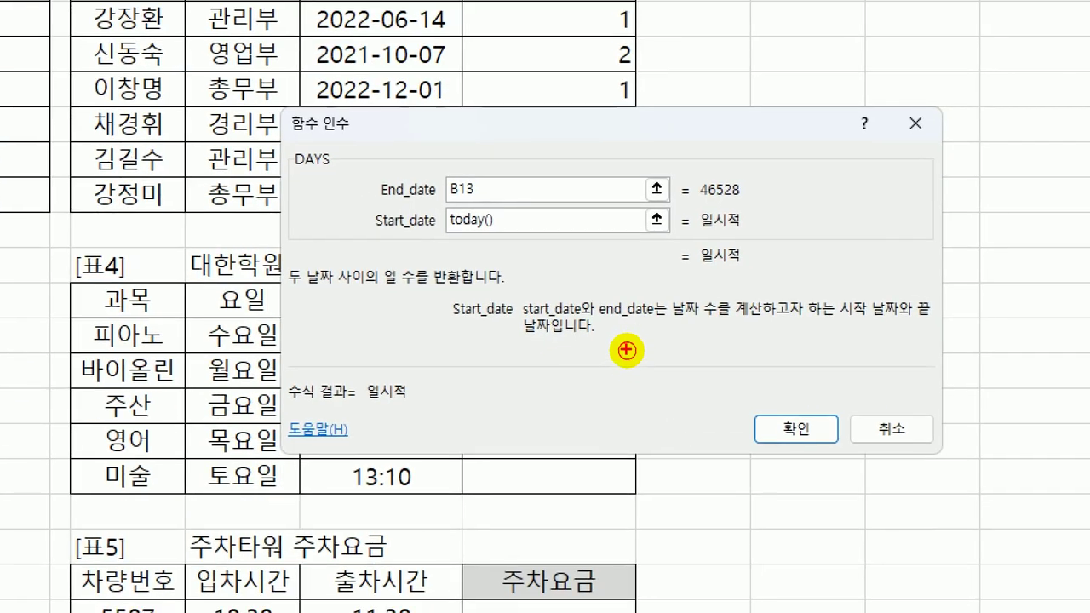
{"action": "mouse_move", "coordinate": [531, 251]}
{"action": "left_mouse_down"}
{"action": "mouse_move", "coordinate": [419, 213]}
{"action": "mouse_move", "coordinate": [486, 209]}
{"action": "mouse_move", "coordinate": [528, 250]}
{"action": "left_mouse_up"}
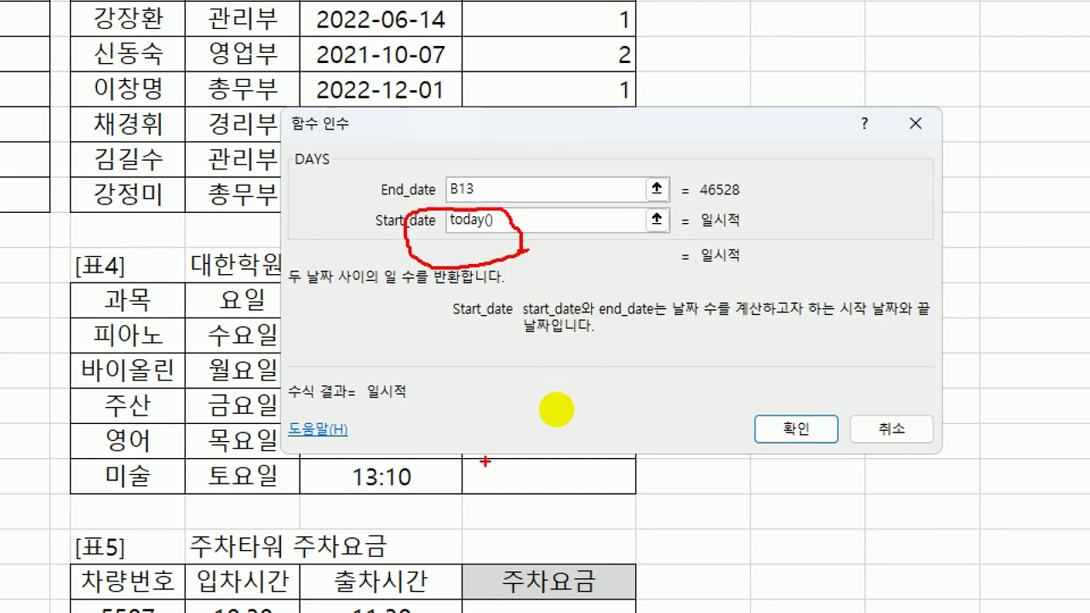
{"action": "key", "text": "Escape"}
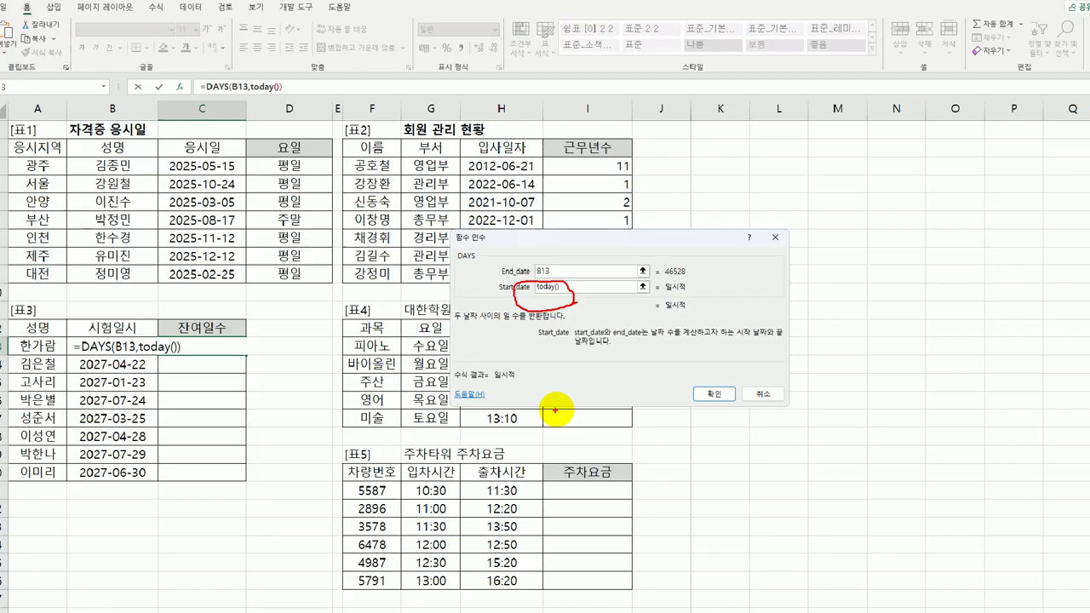
{"action": "left_click", "coordinate": [712, 393]}
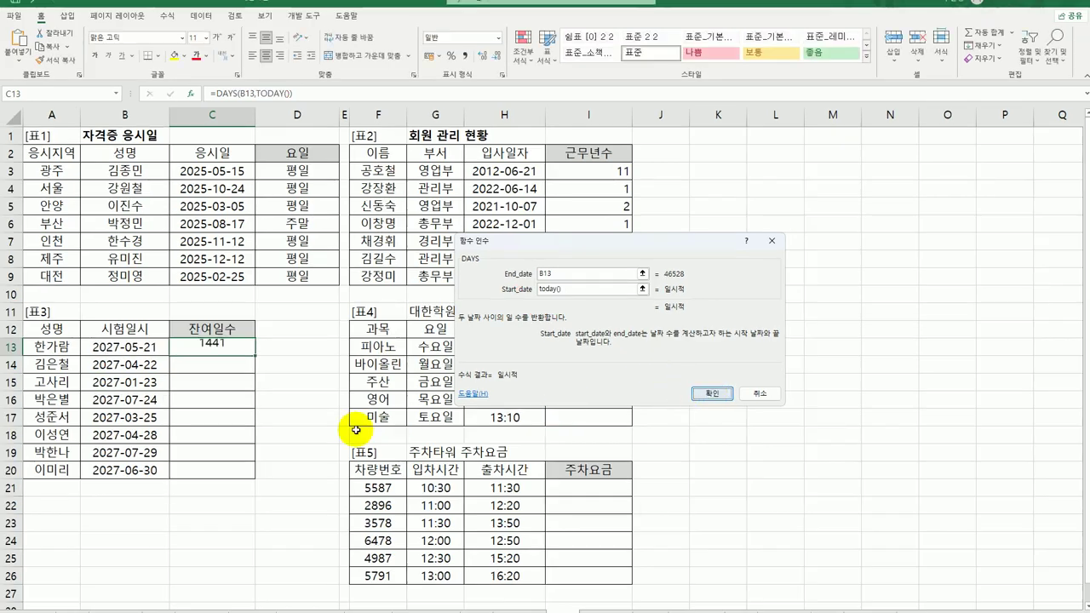
{"action": "left_click_drag", "start_coordinate": [256, 355], "coordinate": [256, 476]}
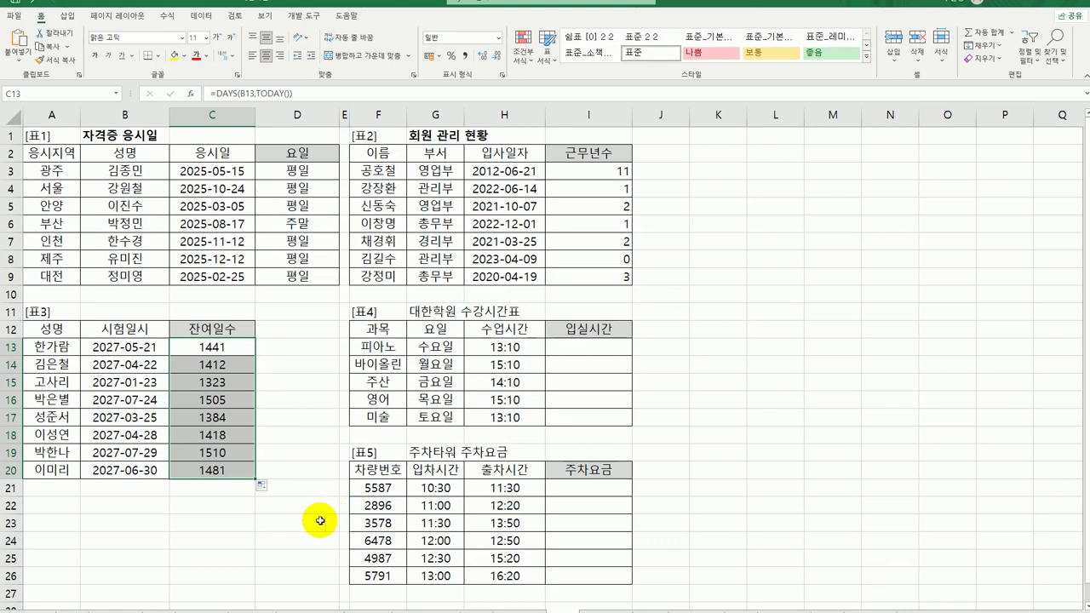
Enter =HOUR(H13) in I13, the first 입실시간 cell of the 대한학원 수강시간표 table
{"action": "left_click", "coordinate": [226, 349]}
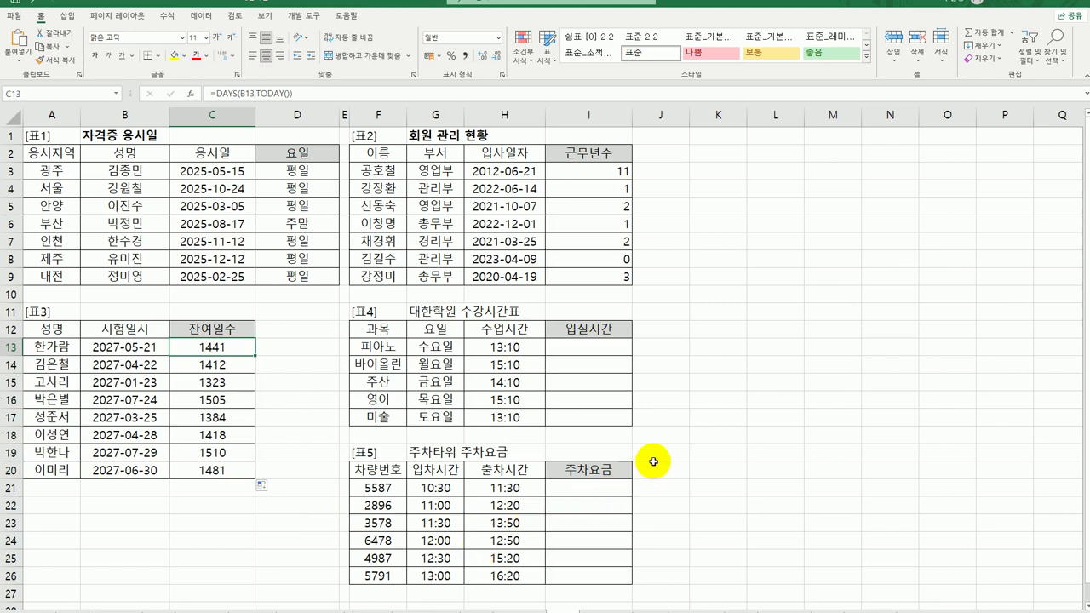
{"action": "left_click", "coordinate": [621, 349]}
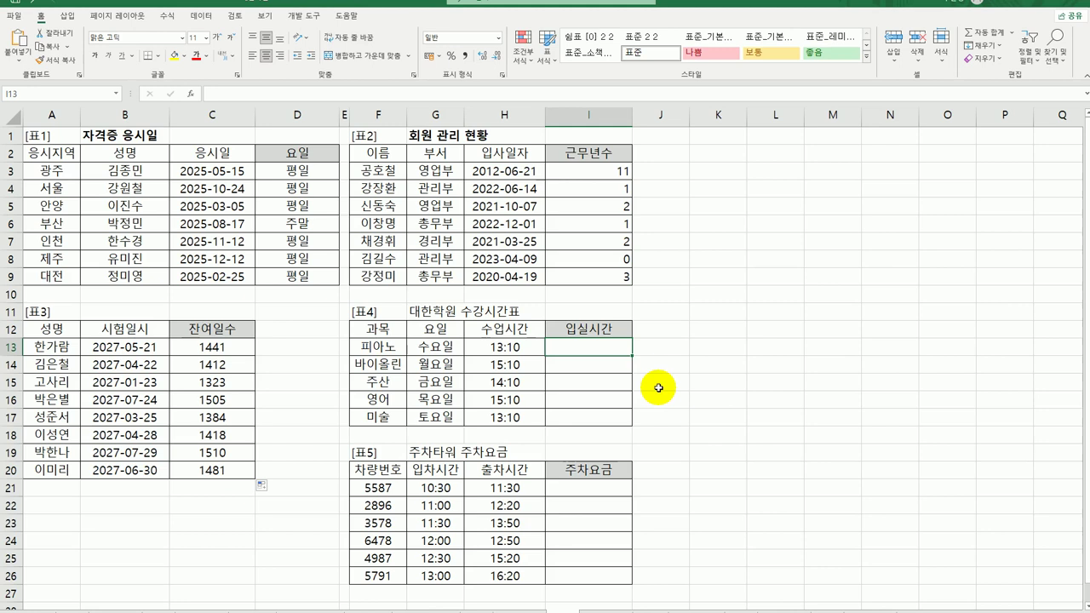
{"action": "left_click", "coordinate": [515, 347]}
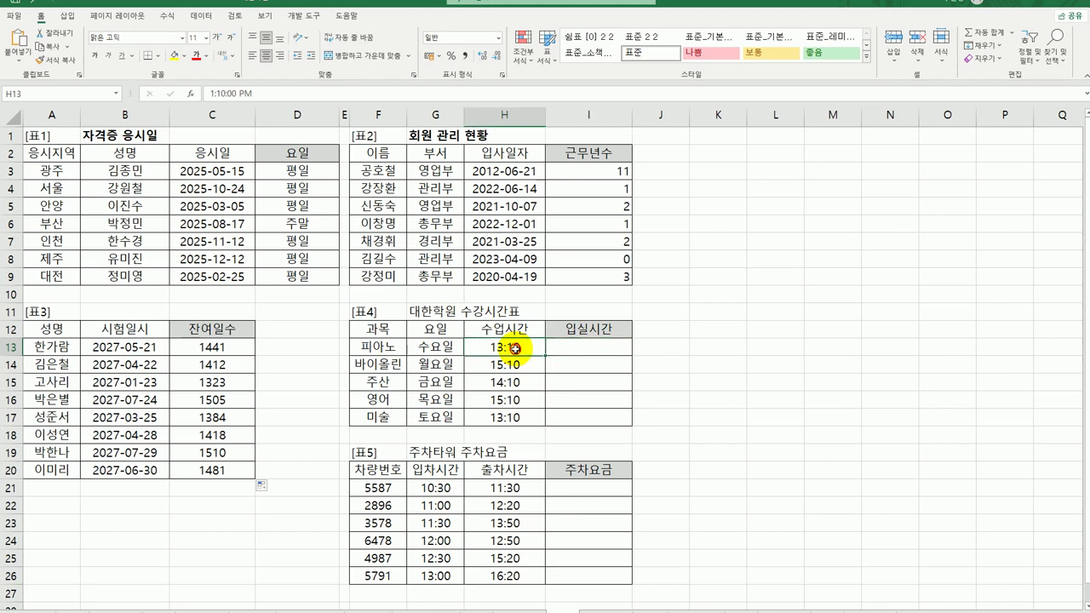
{"action": "left_click", "coordinate": [596, 349]}
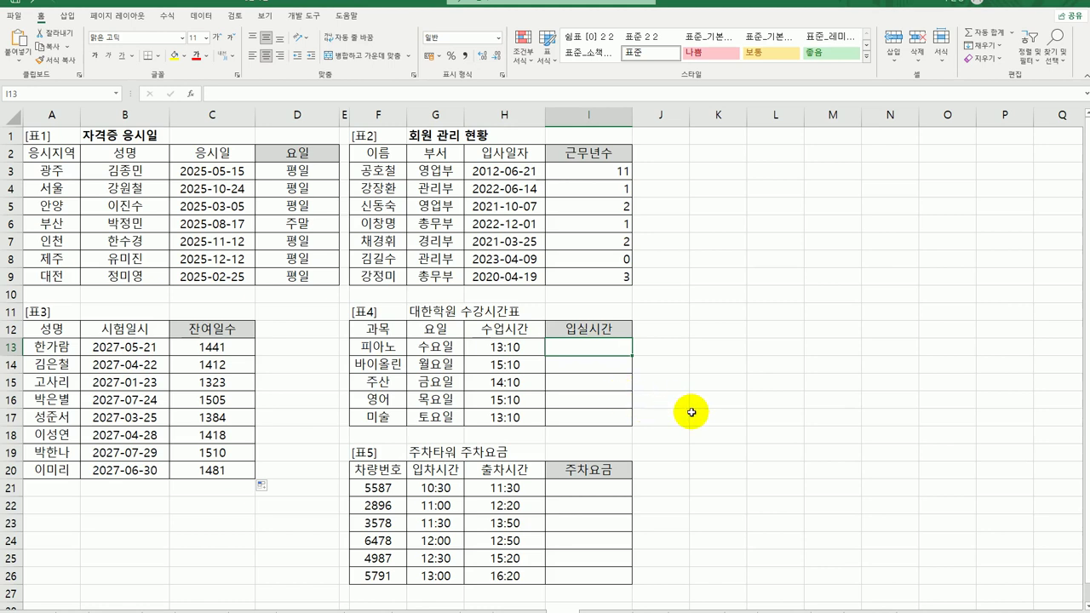
{"action": "type", "text": "=hou"}
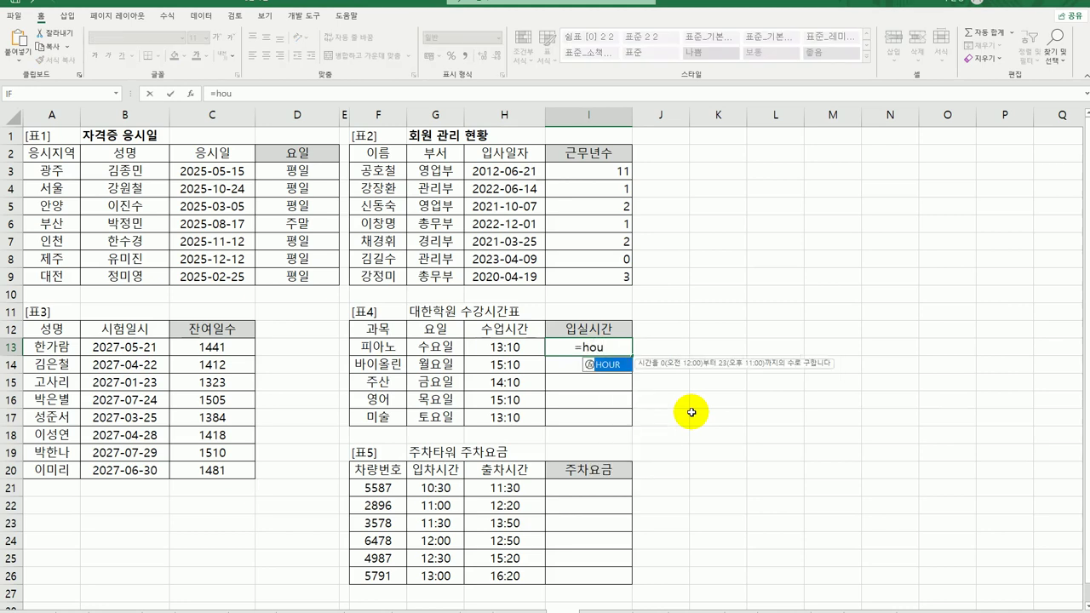
{"action": "key", "text": "Tab"}
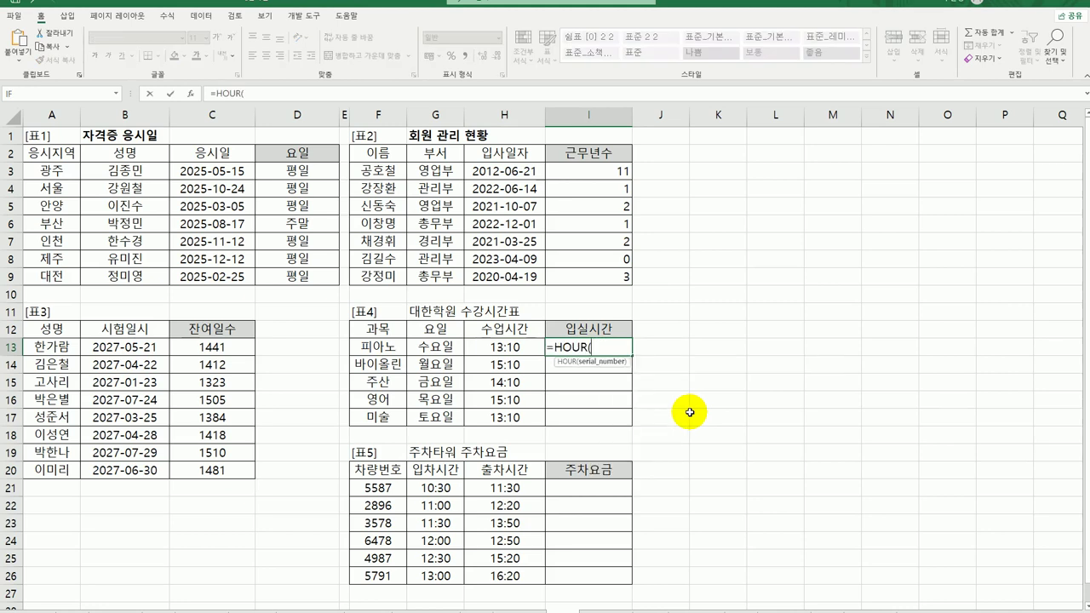
{"action": "left_click", "coordinate": [522, 348]}
{"action": "key", "text": "Return"}
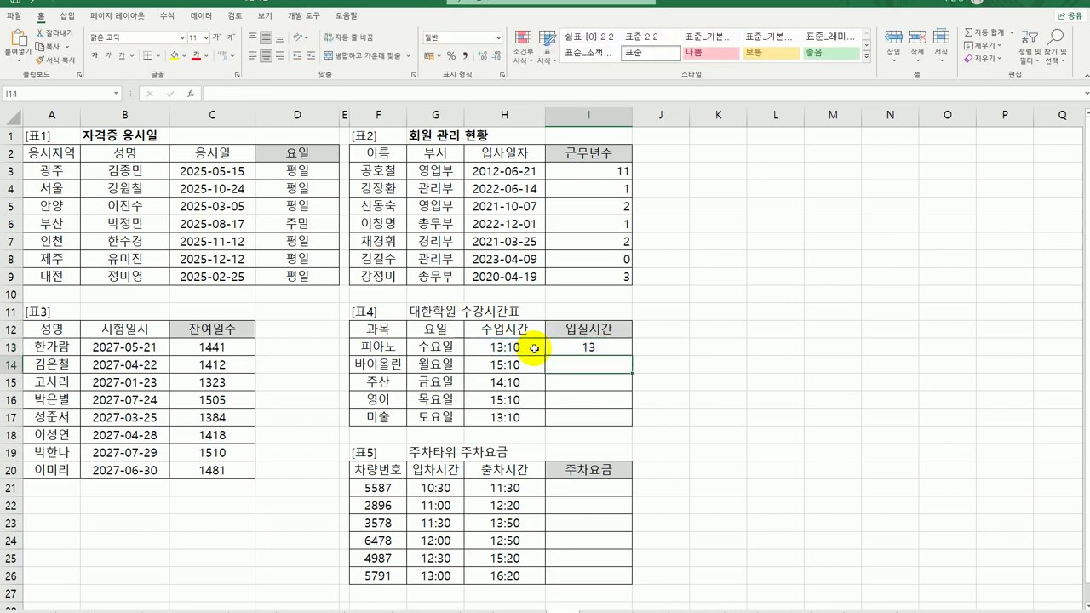
Append &"시" to the HOUR formula in I13 and fill it down to I17
{"action": "left_click", "coordinate": [565, 345]}
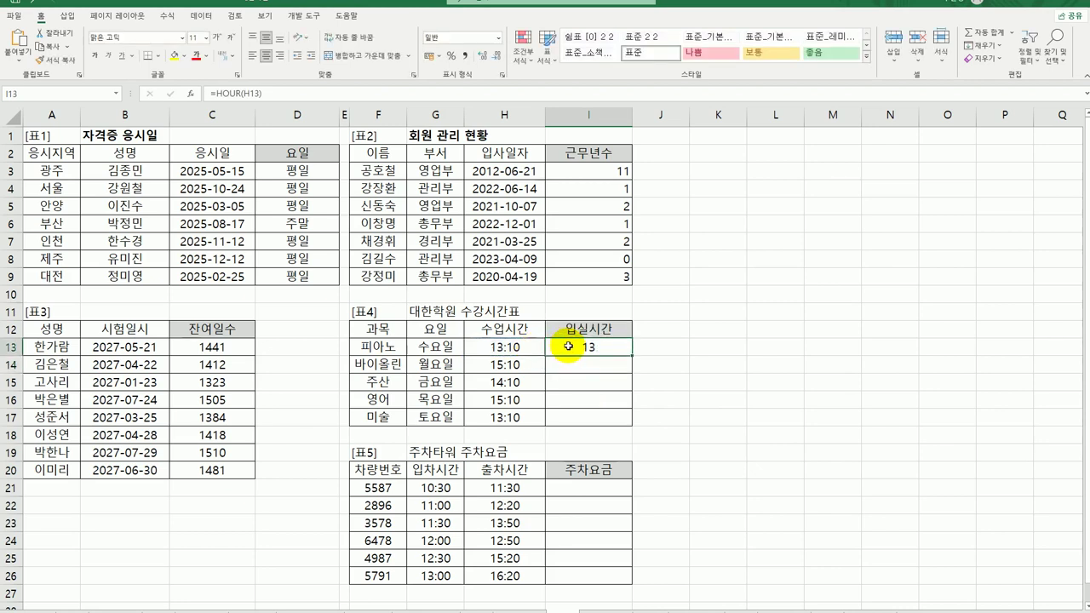
{"action": "double_click", "coordinate": [601, 347]}
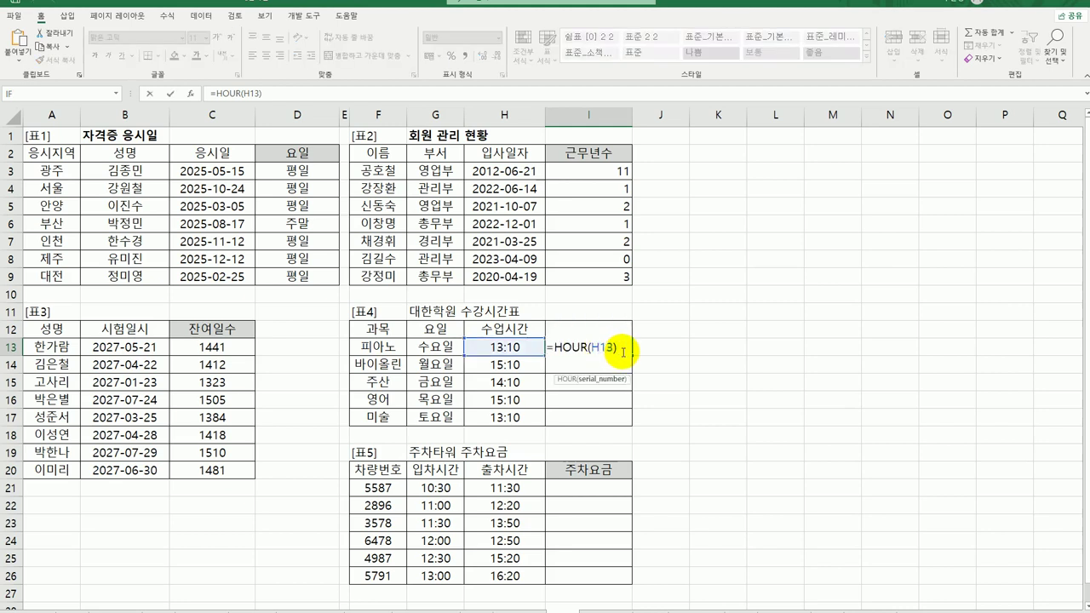
{"action": "key", "text": "End"}
{"action": "type", "text": "&\""}
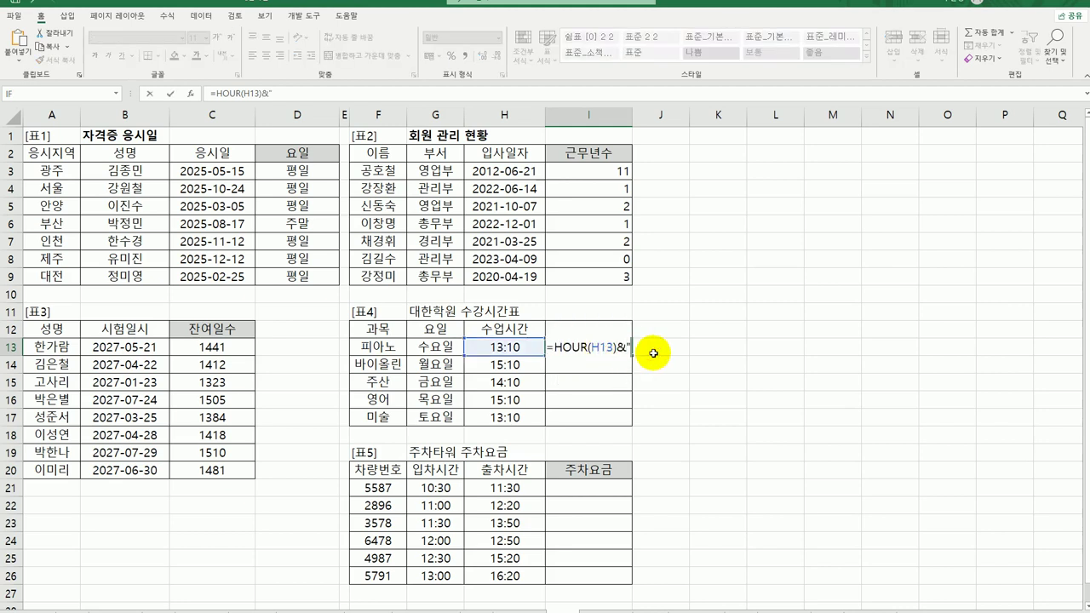
{"action": "type", "text": "시\""}
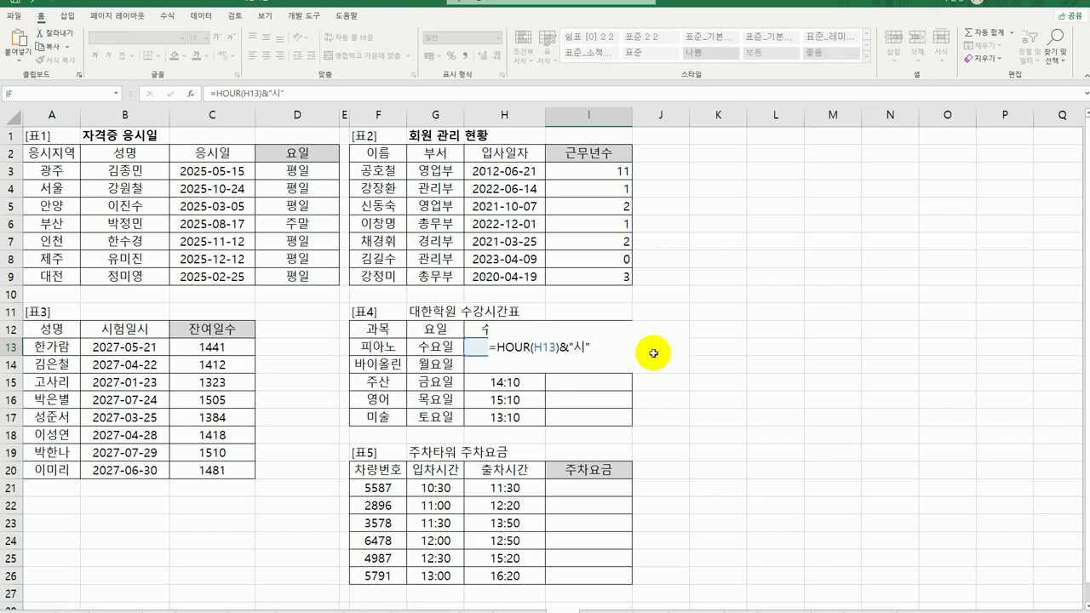
{"action": "key", "text": "ctrl+Return"}
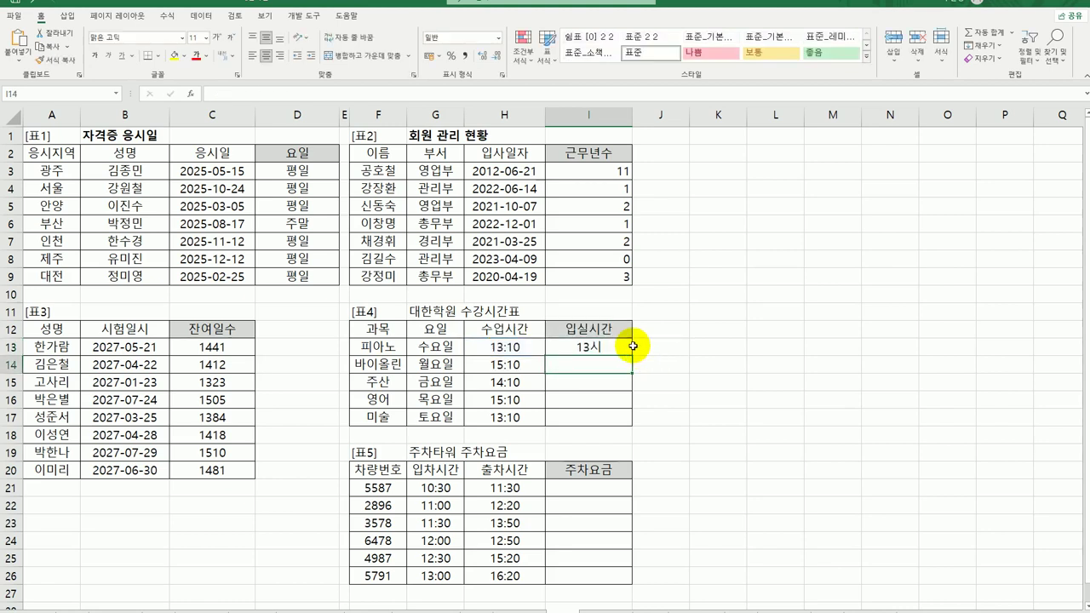
{"action": "left_click_drag", "start_coordinate": [633, 358], "coordinate": [622, 424]}
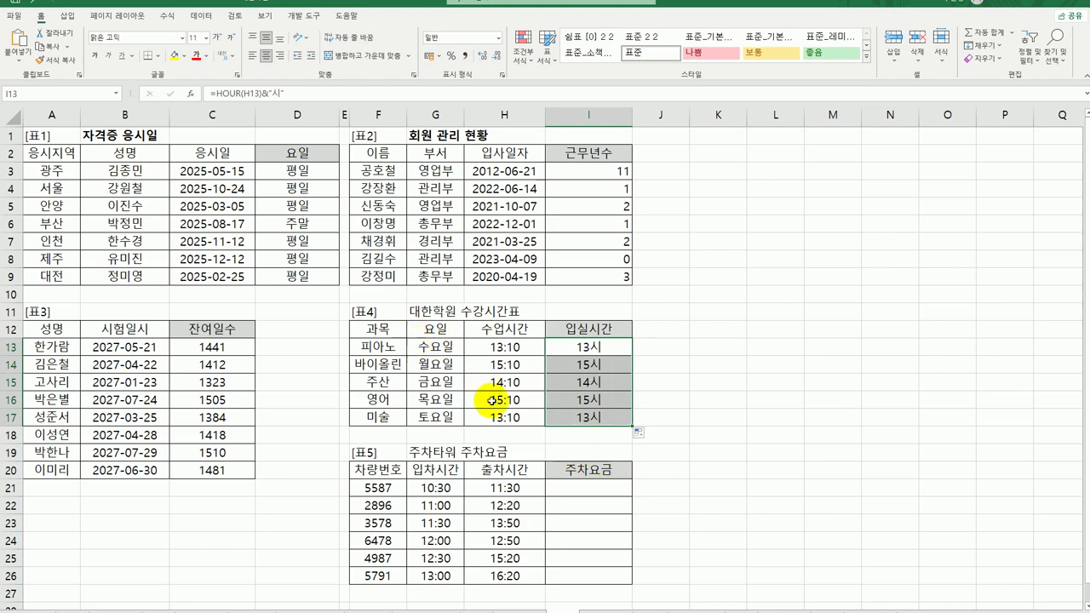
Start an HOUR function in I21, the first 주차요금 cell of the parking fee table
{"action": "left_click", "coordinate": [603, 495]}
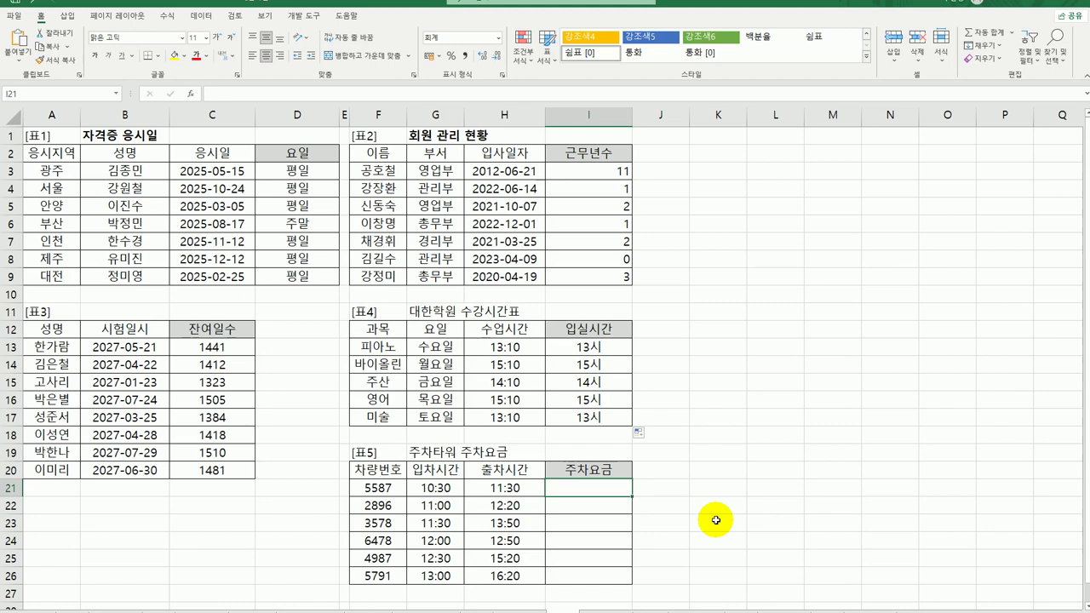
{"action": "left_click", "coordinate": [451, 487]}
{"action": "left_click", "coordinate": [511, 490]}
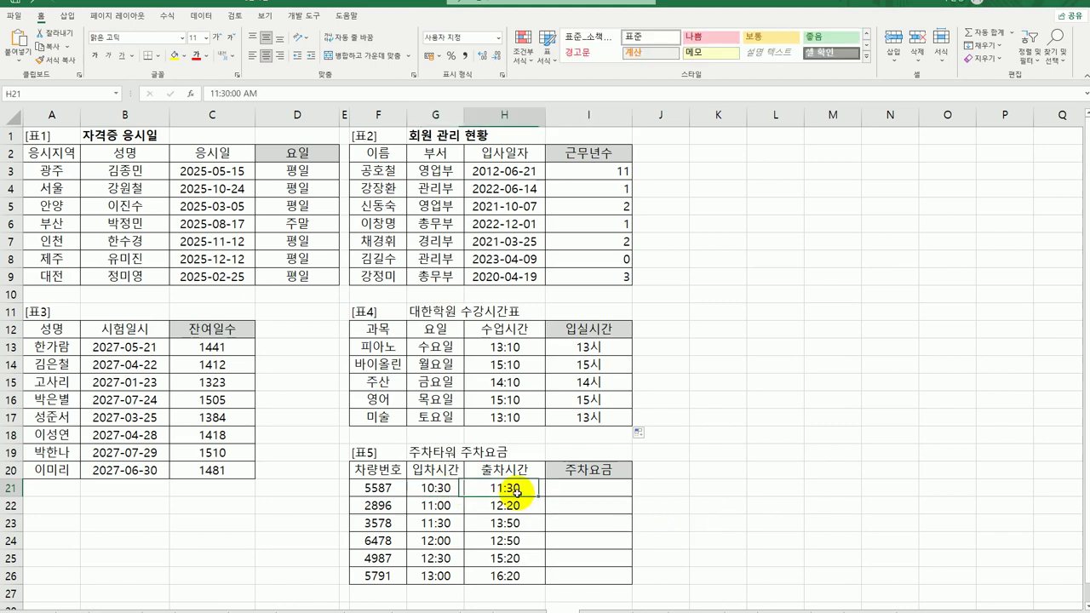
{"action": "left_click", "coordinate": [572, 493]}
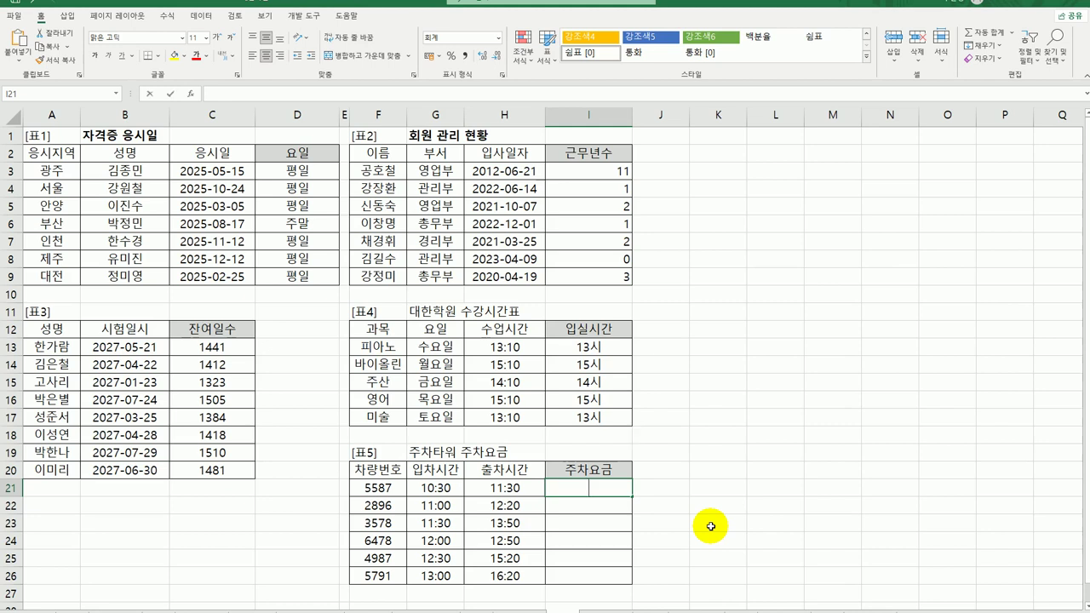
{"action": "type", "text": "=ㅗ"}
{"action": "key", "text": "BackSpace"}
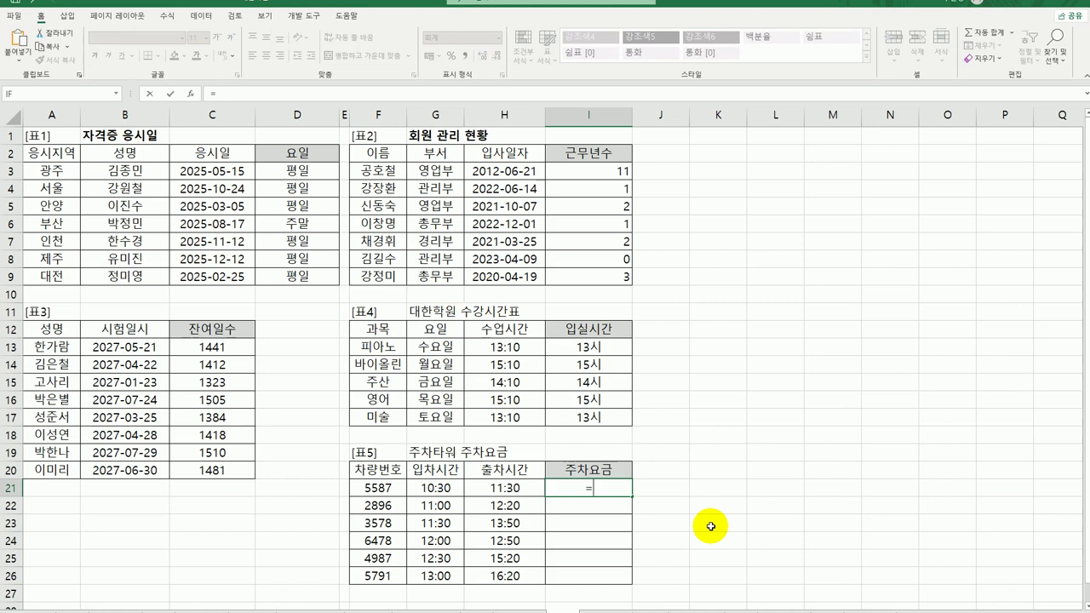
{"action": "type", "text": "ho"}
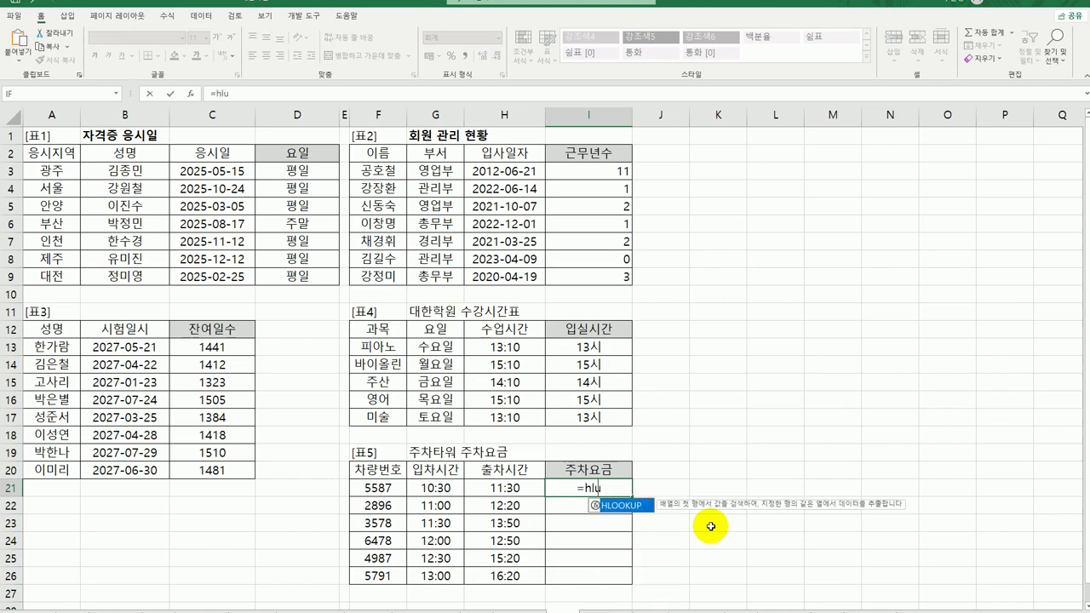
{"action": "key", "text": "BackSpace"}
{"action": "type", "text": "ou"}
{"action": "key", "text": "Tab"}
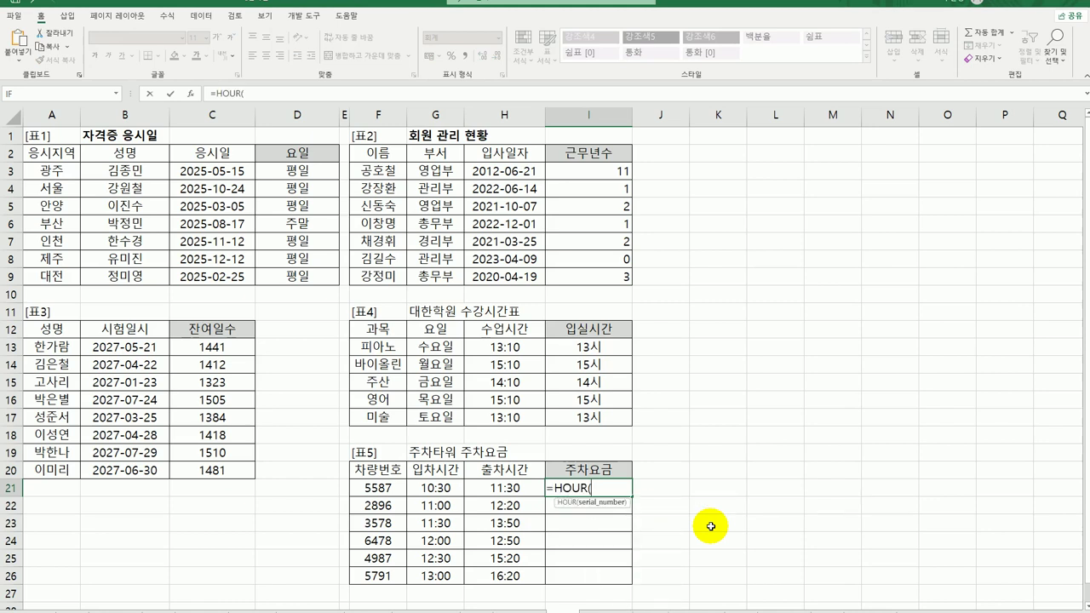
Subtract the 입차시간 from the 출차시간 as the argument to complete =HOUR(H21-G21), and accept the formula
{"action": "left_click", "coordinate": [525, 492]}
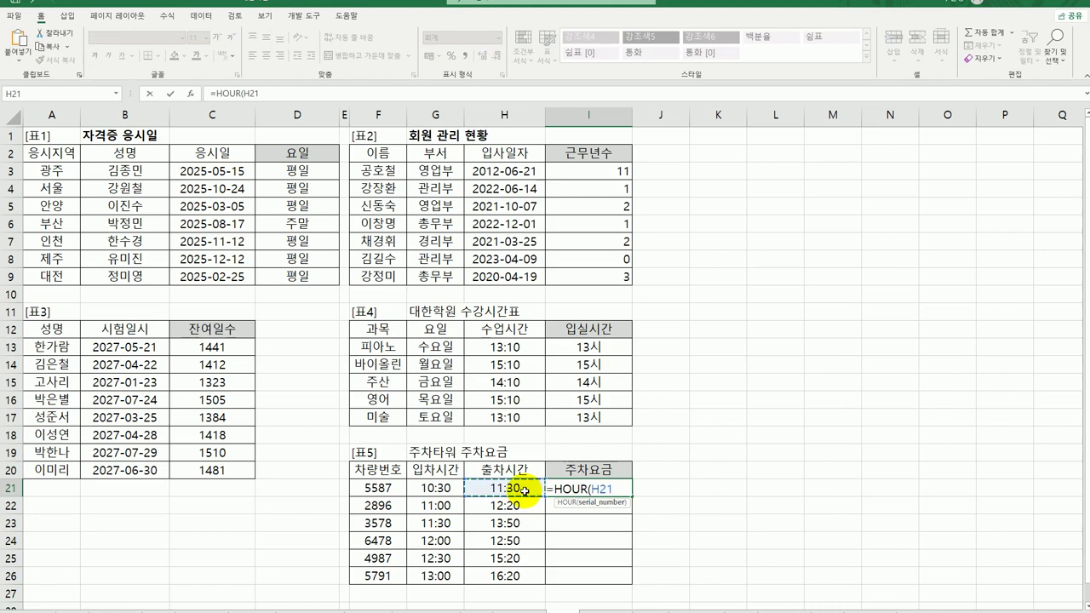
{"action": "type", "text": "-"}
{"action": "left_click", "coordinate": [443, 489]}
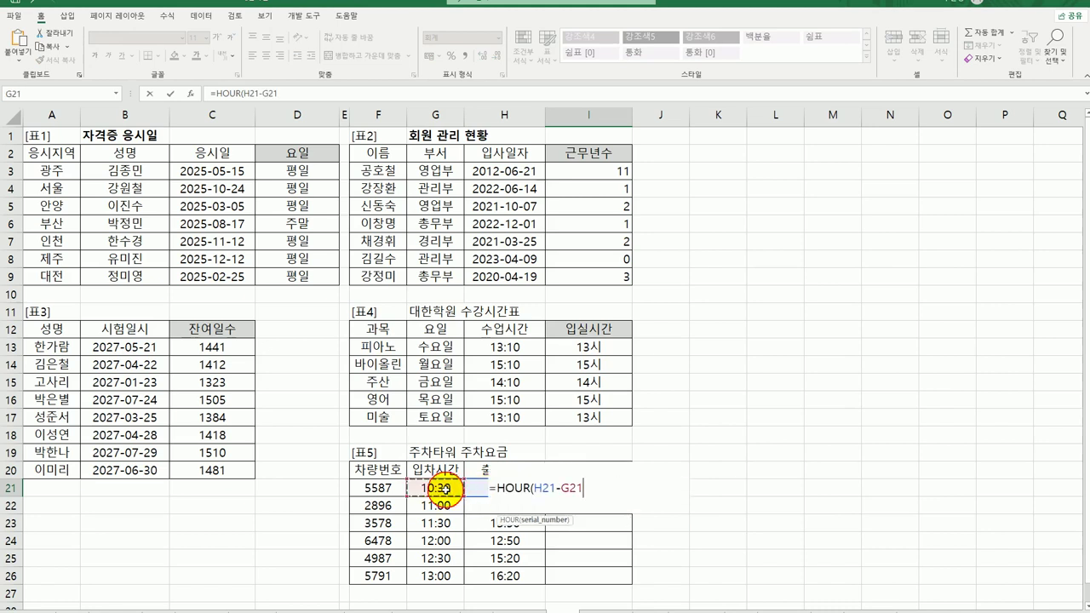
{"action": "type", "text": ")"}
{"action": "key", "text": "Return"}
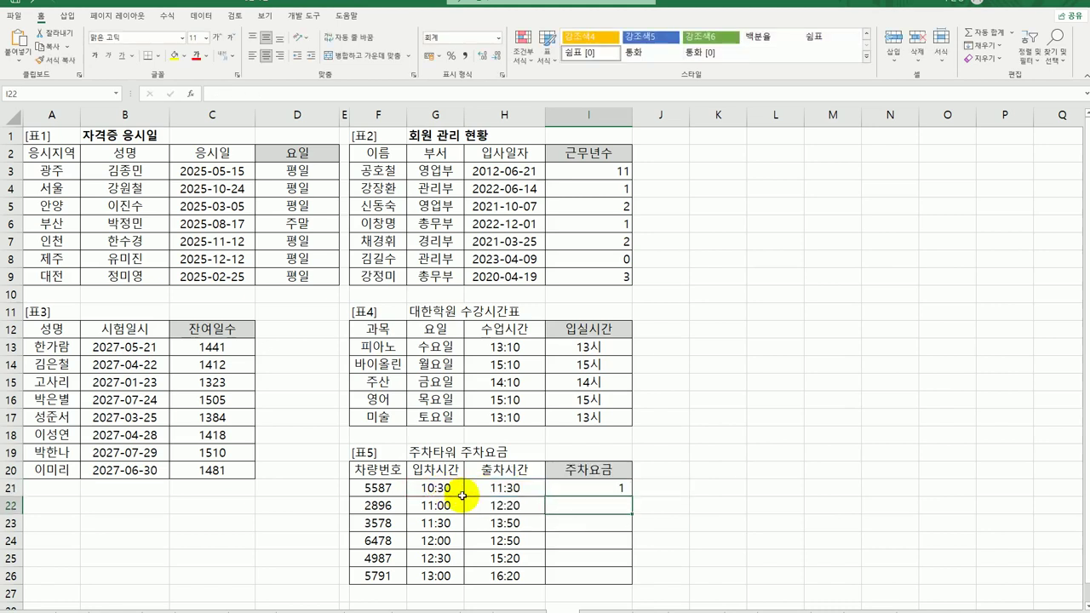
Multiply the HOUR formula in I21 by 60 and fill =HOUR(H21-G21)*60 down to I26
{"action": "left_click", "coordinate": [577, 491]}
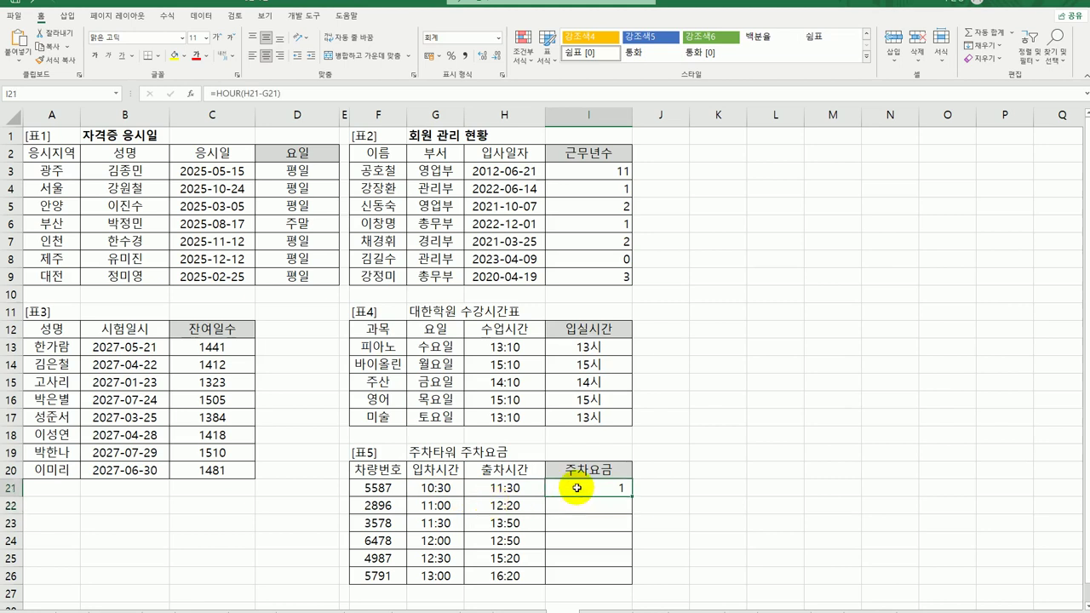
{"action": "double_click", "coordinate": [577, 488]}
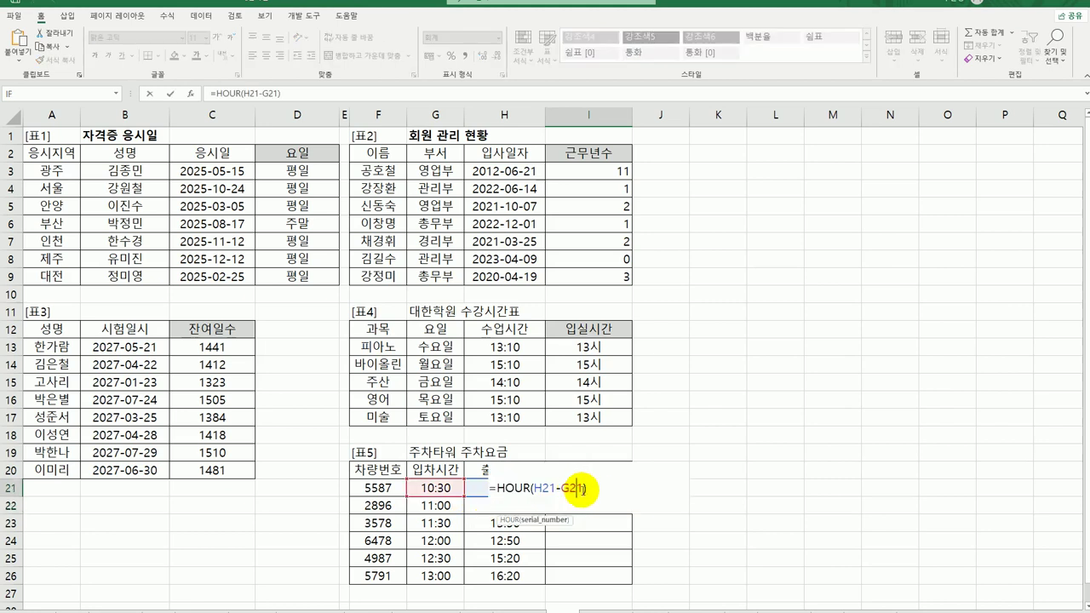
{"action": "type", "text": "60"}
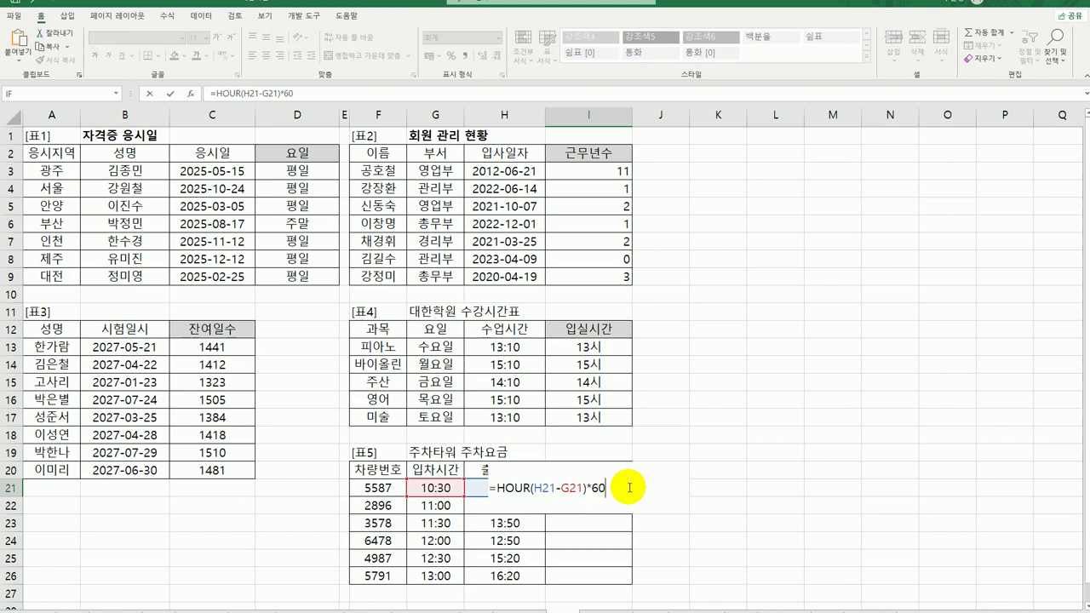
{"action": "key", "text": "Return"}
{"action": "left_click", "coordinate": [624, 487]}
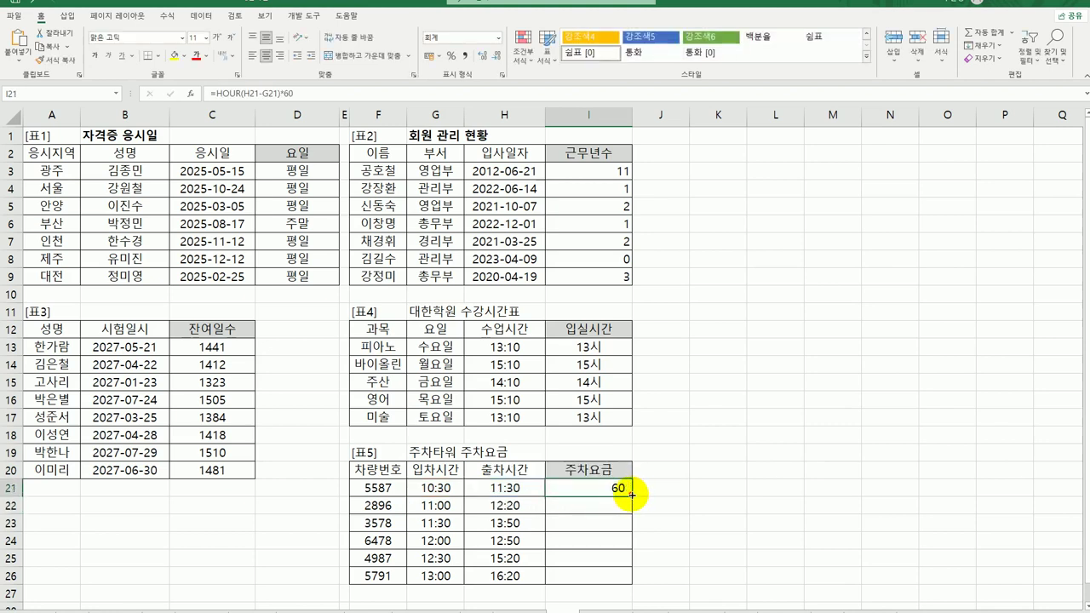
{"action": "left_click_drag", "start_coordinate": [634, 495], "coordinate": [635, 584]}
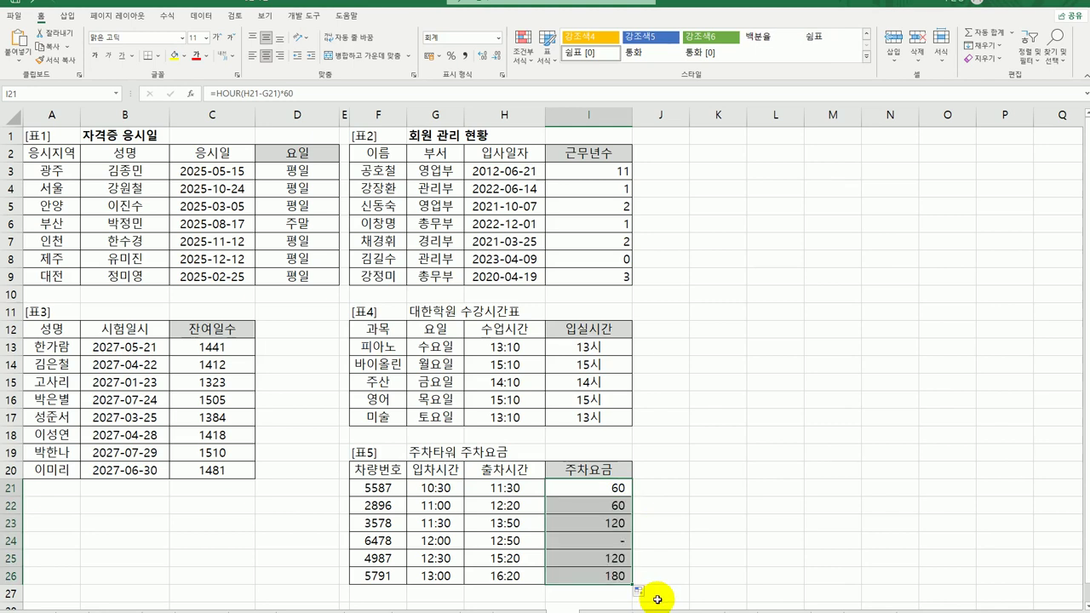
Append + and the start of a MINUTE function to the HOUR(H21-G21)*60 formula in I21
{"action": "left_click", "coordinate": [613, 488]}
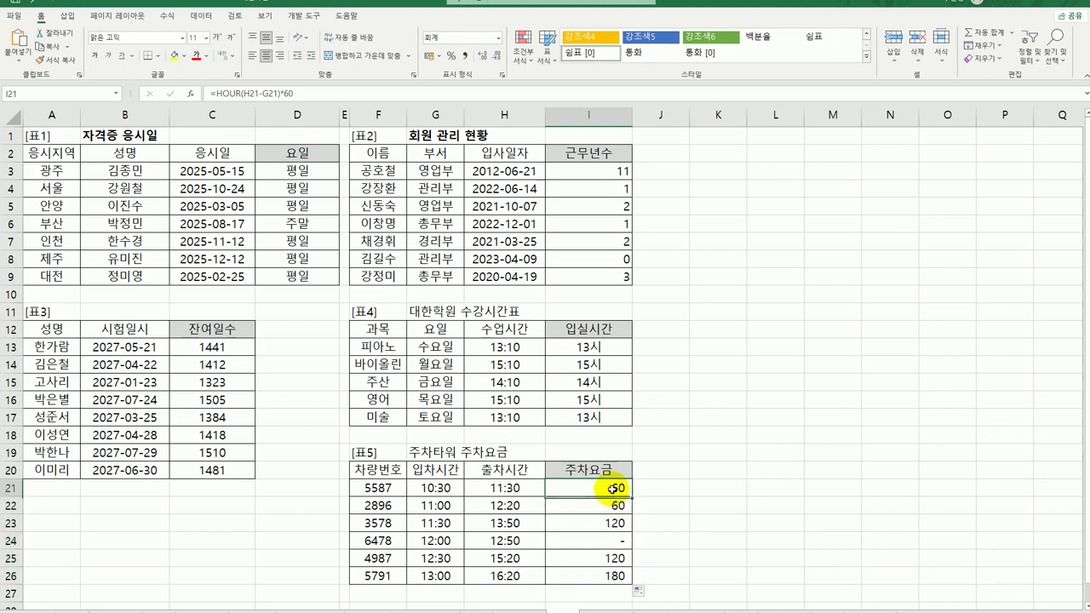
{"action": "double_click", "coordinate": [614, 488]}
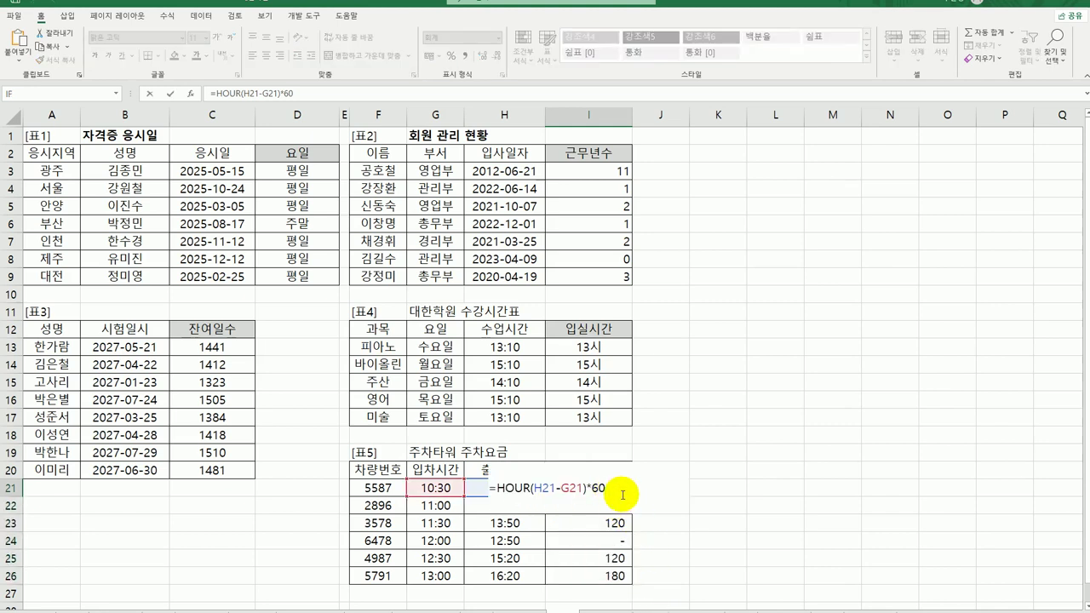
{"action": "type", "text": "+m"}
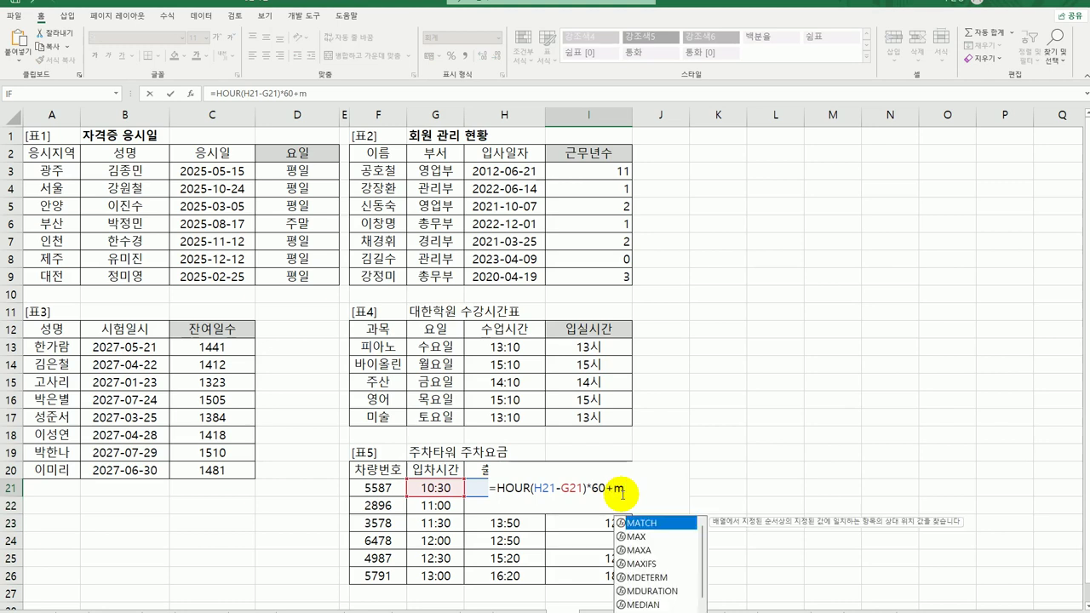
{"action": "type", "text": "inu"}
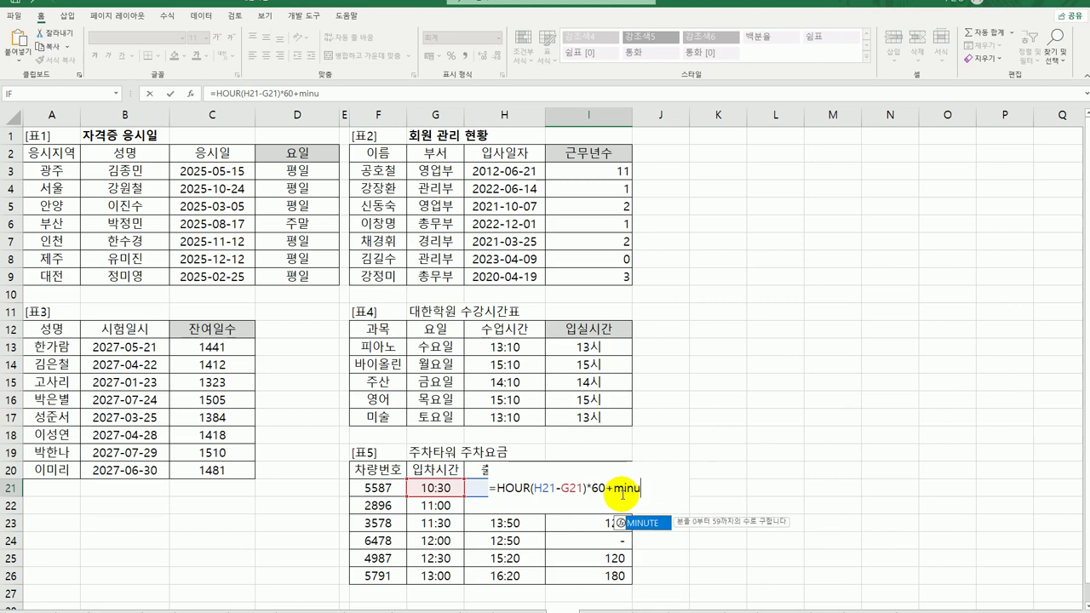
{"action": "double_click", "coordinate": [645, 522]}
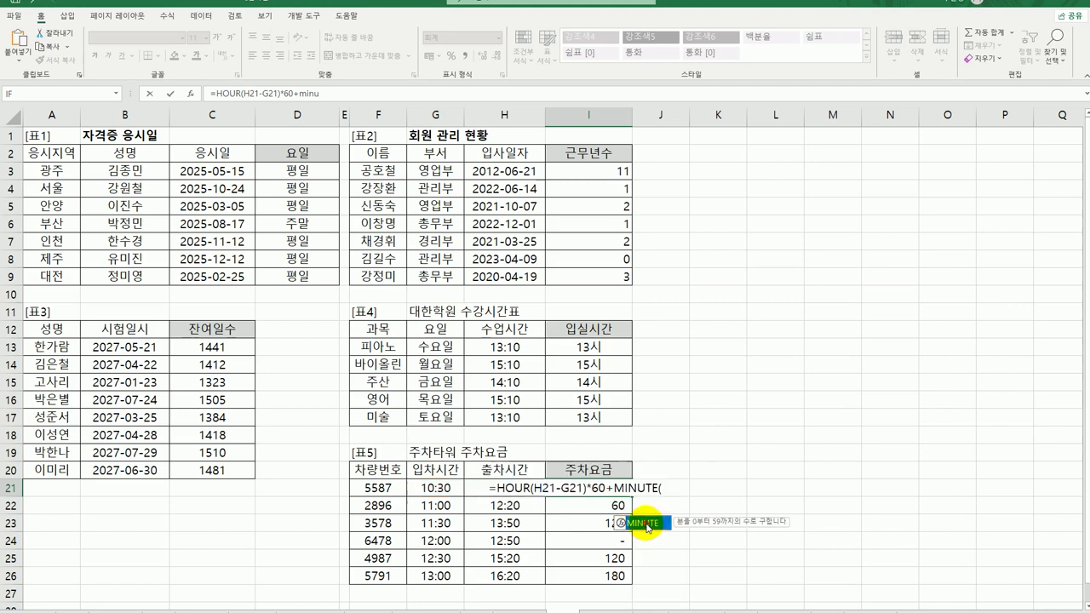
Complete I21 as =HOUR(H21-G21)*60+MINUTE(H21-G21), subtracting 입차시간 from 출차시간, and fill it down to I26
{"action": "left_click", "coordinate": [479, 487]}
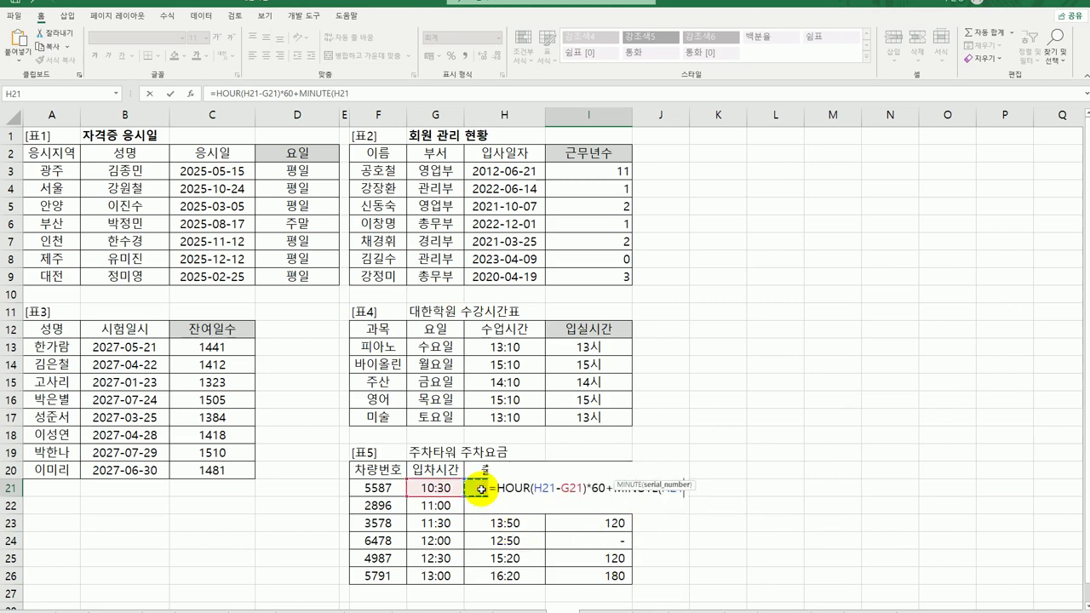
{"action": "type", "text": "-"}
{"action": "left_click", "coordinate": [433, 492]}
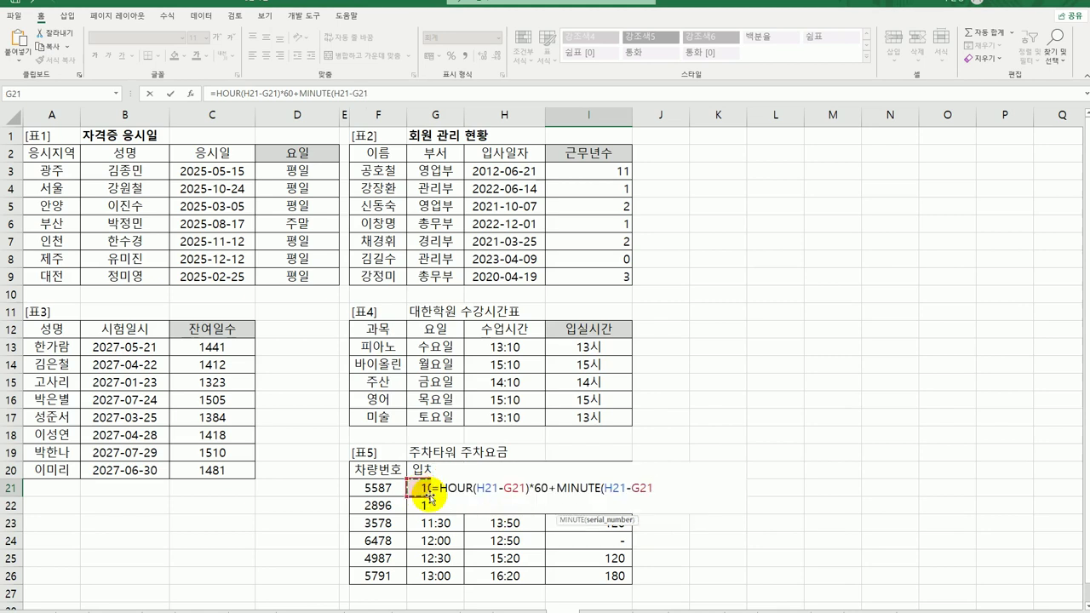
{"action": "type", "text": ")"}
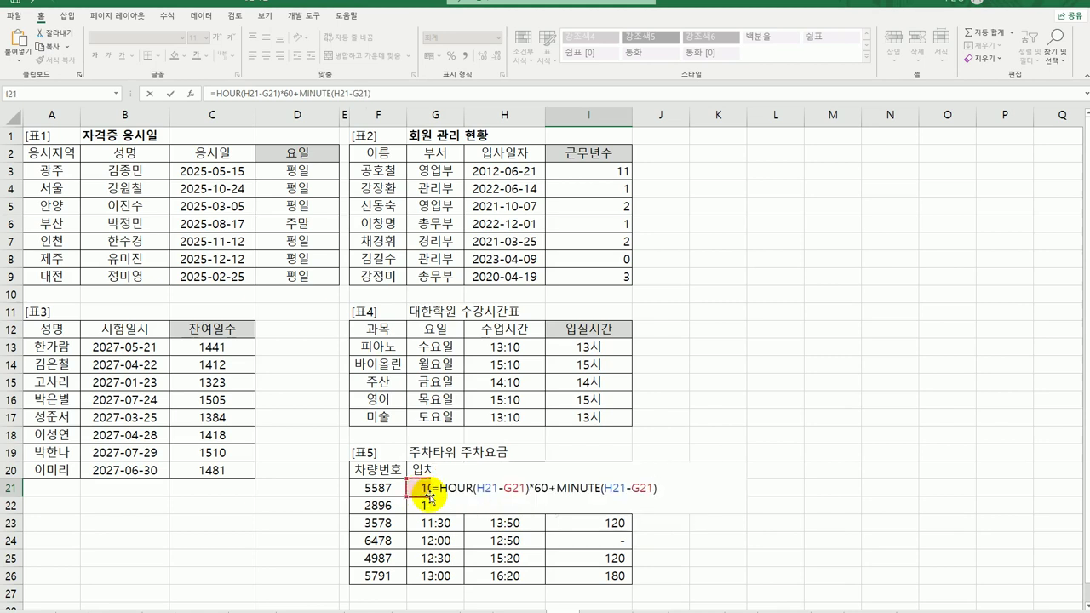
{"action": "key", "text": "Return"}
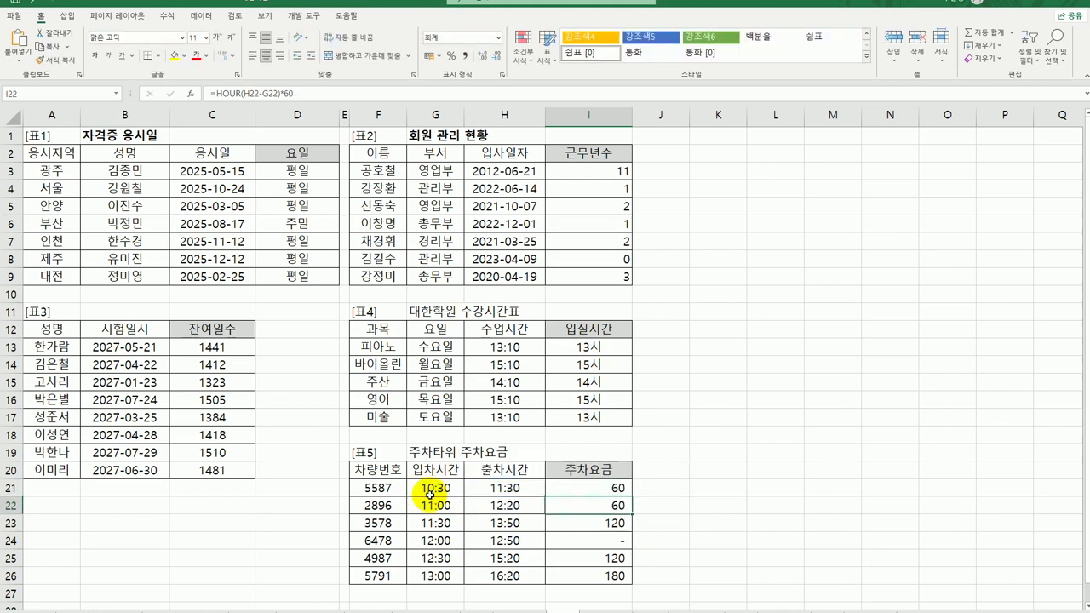
{"action": "left_click", "coordinate": [601, 492]}
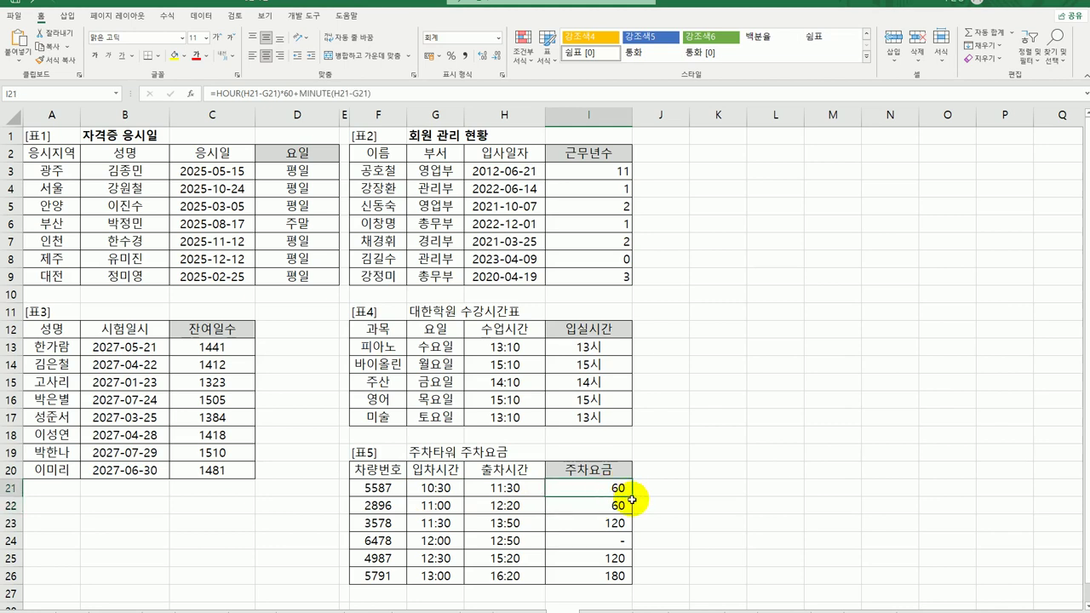
{"action": "left_click_drag", "start_coordinate": [632, 497], "coordinate": [625, 586]}
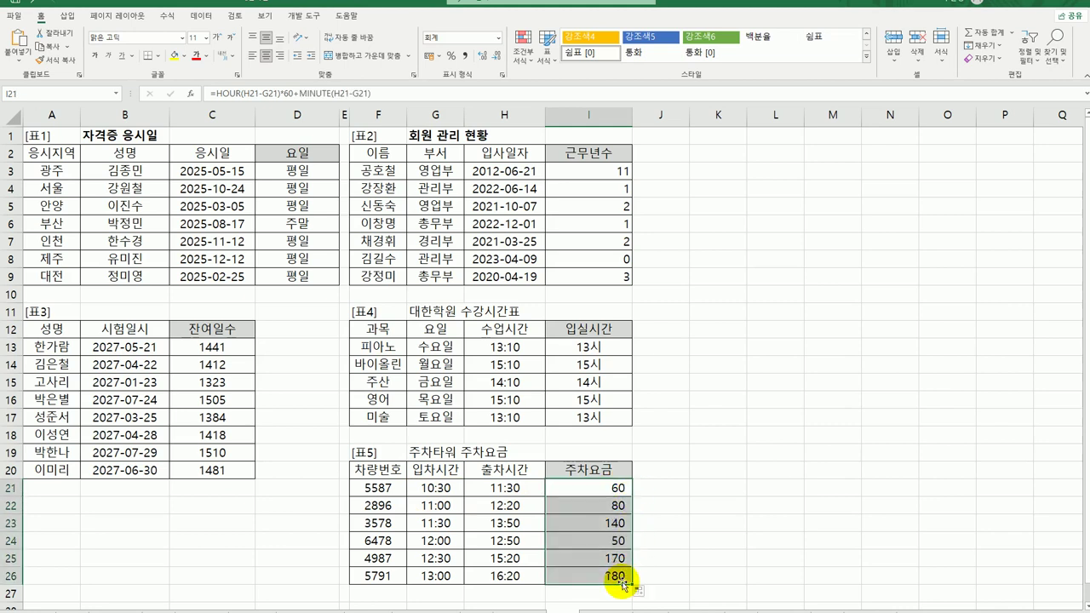
Enclose the whole HOUR and MINUTE sum in I21 in parentheses and multiply it by 200
{"action": "left_click", "coordinate": [613, 488]}
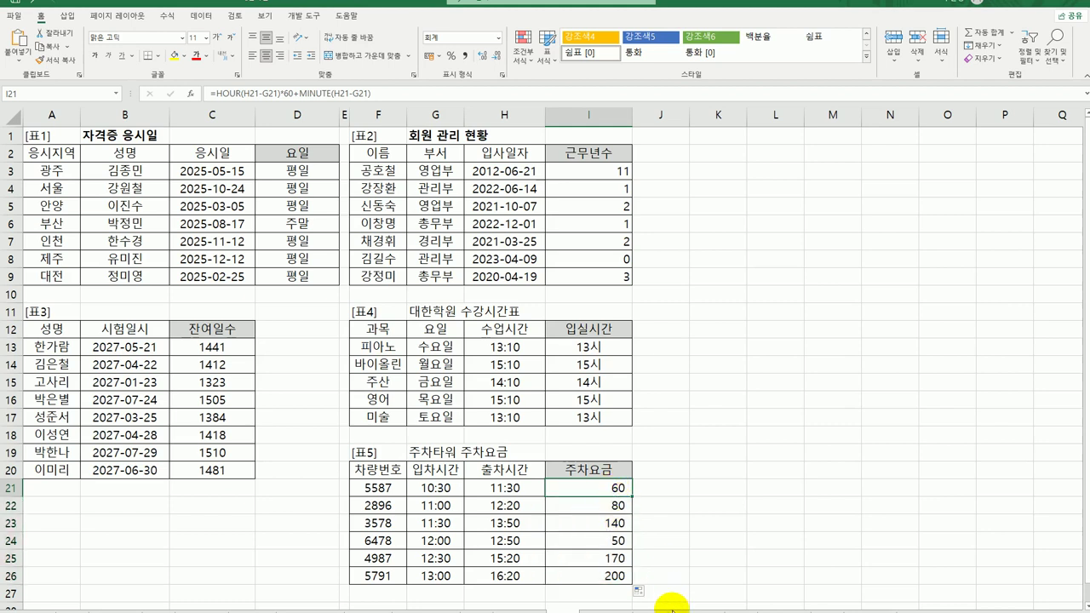
{"action": "double_click", "coordinate": [625, 492]}
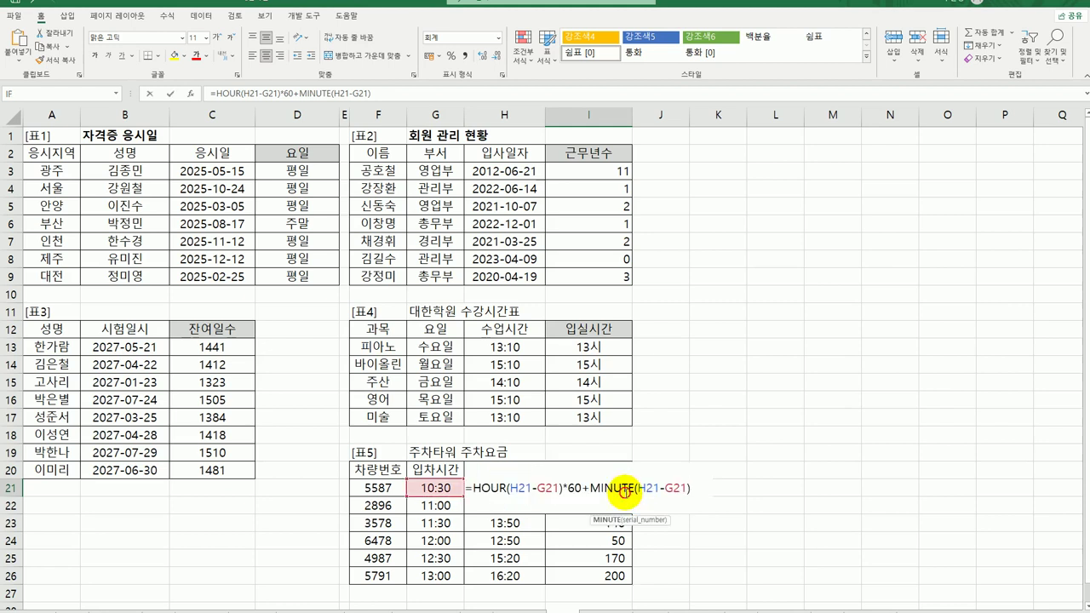
{"action": "left_click", "coordinate": [474, 490]}
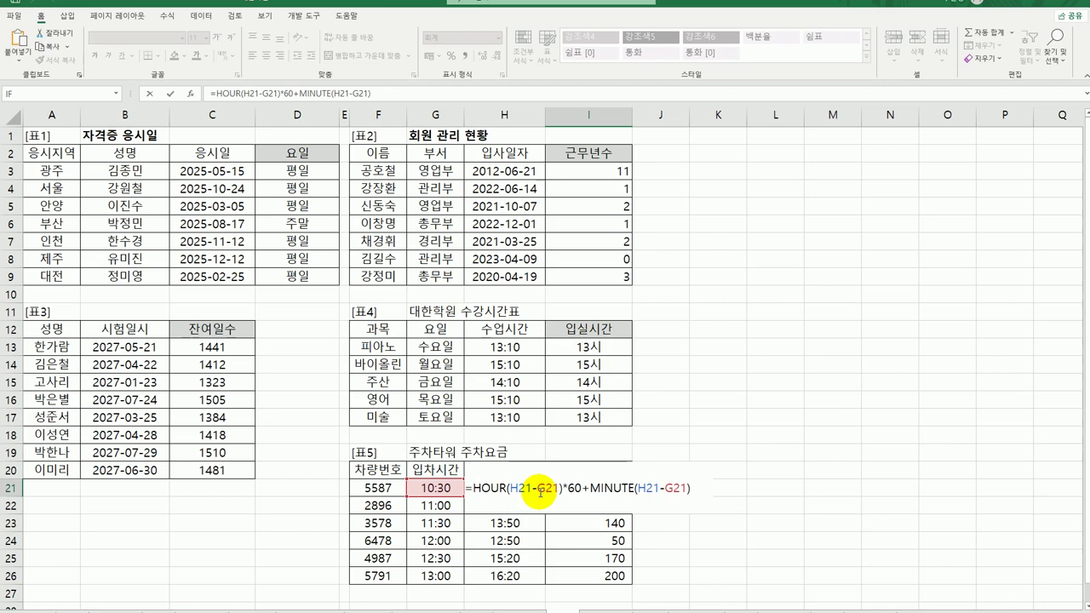
{"action": "type", "text": "("}
{"action": "key", "text": "End"}
{"action": "type", "text": ")"}
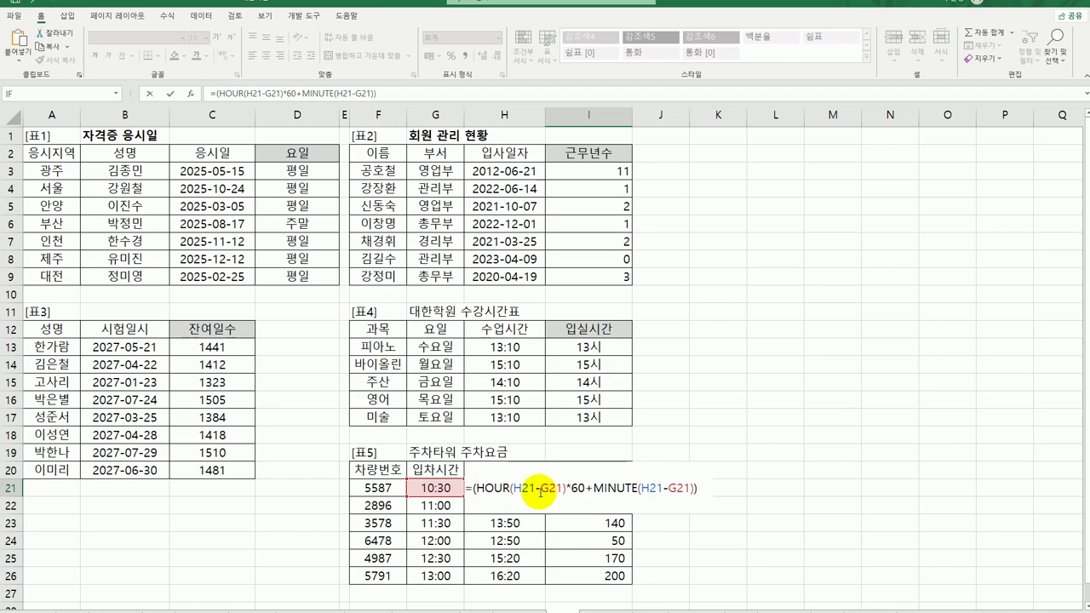
{"action": "type", "text": "*200"}
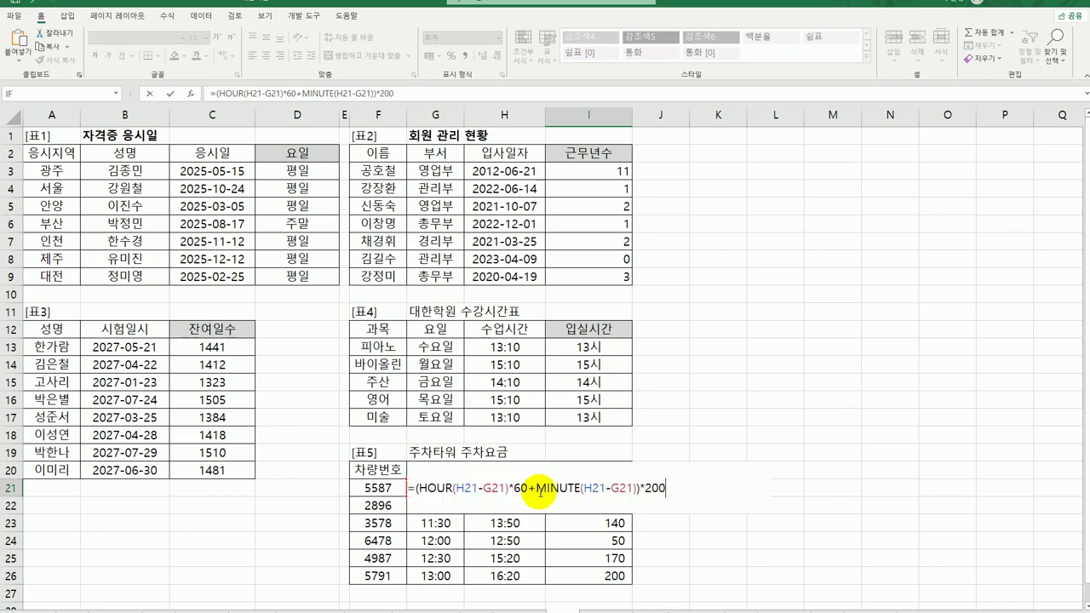
{"action": "key", "text": "Return"}
Insert /10 before *200 in I21, making it =(HOUR(H21-G21)*60+MINUTE(H21-G21))/10*200
{"action": "left_click", "coordinate": [551, 489]}
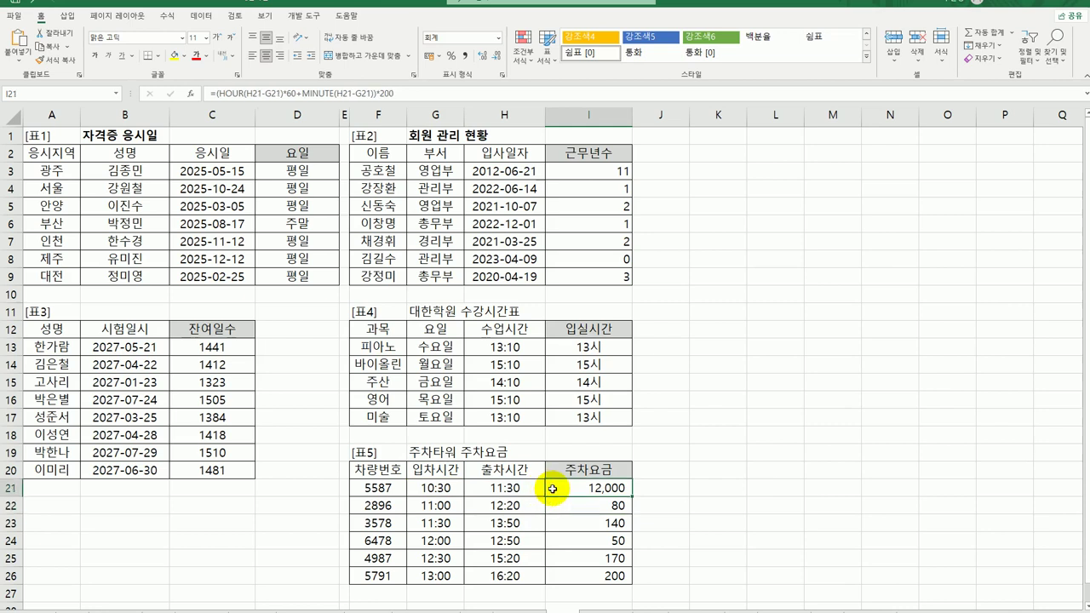
{"action": "double_click", "coordinate": [551, 489]}
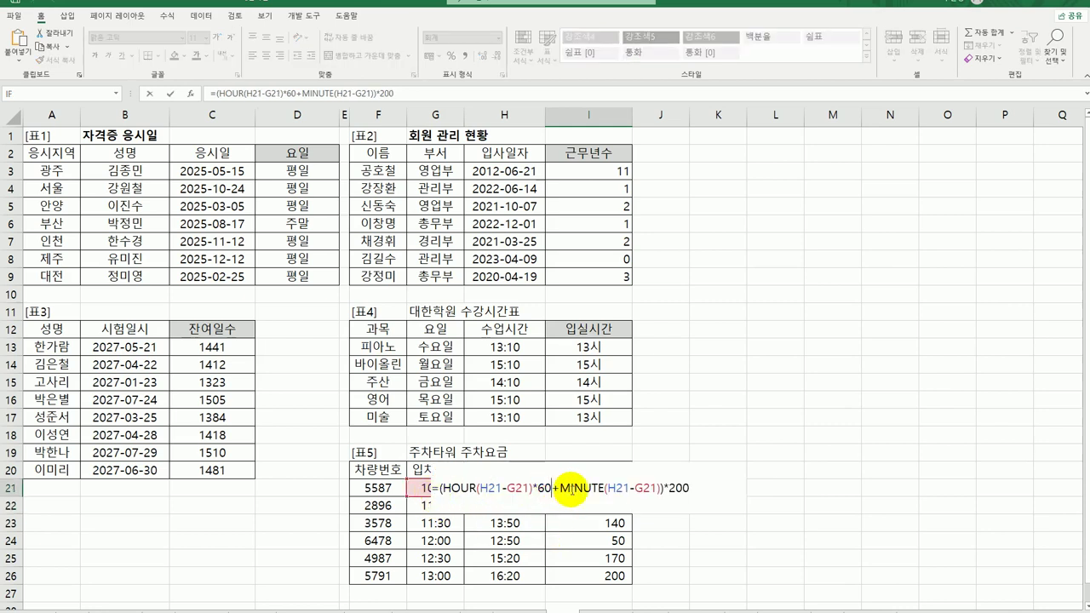
{"action": "left_click", "coordinate": [664, 491]}
{"action": "type", "text": "/10"}
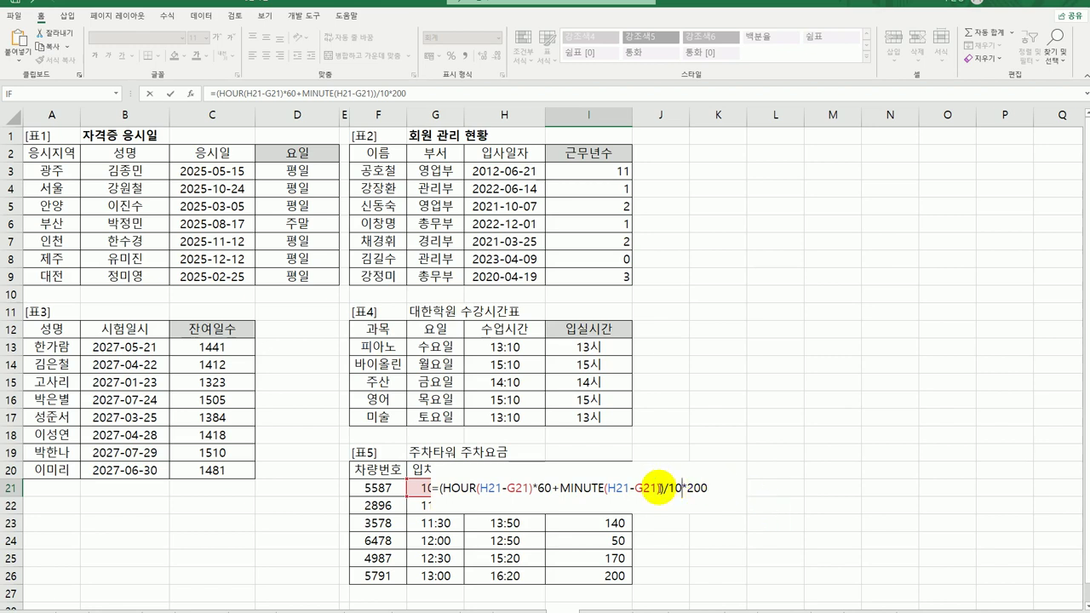
{"action": "left_click", "coordinate": [681, 489]}
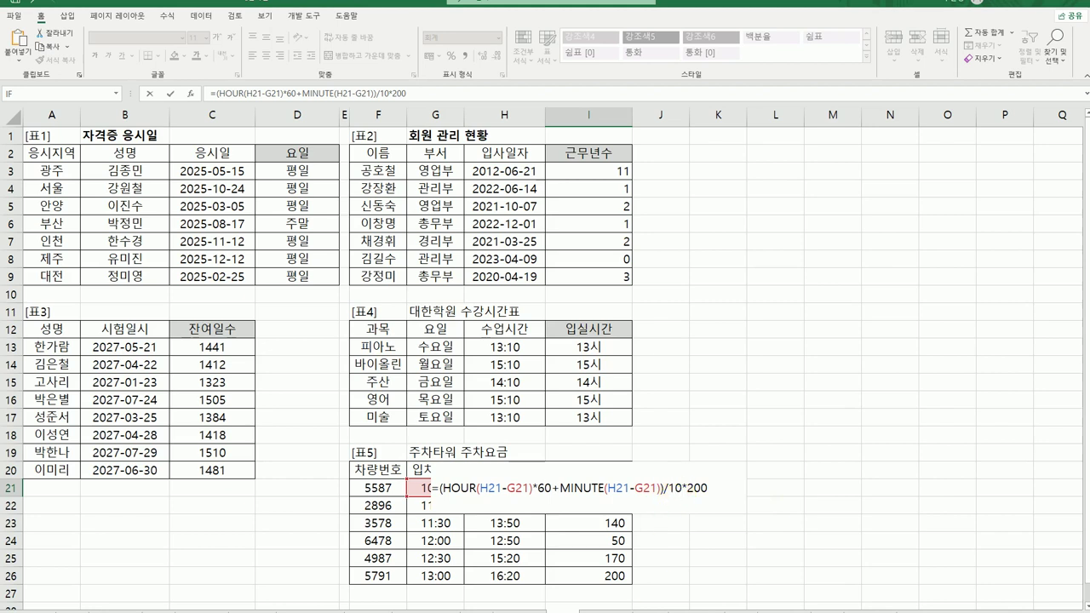
{"action": "key", "text": "Return"}
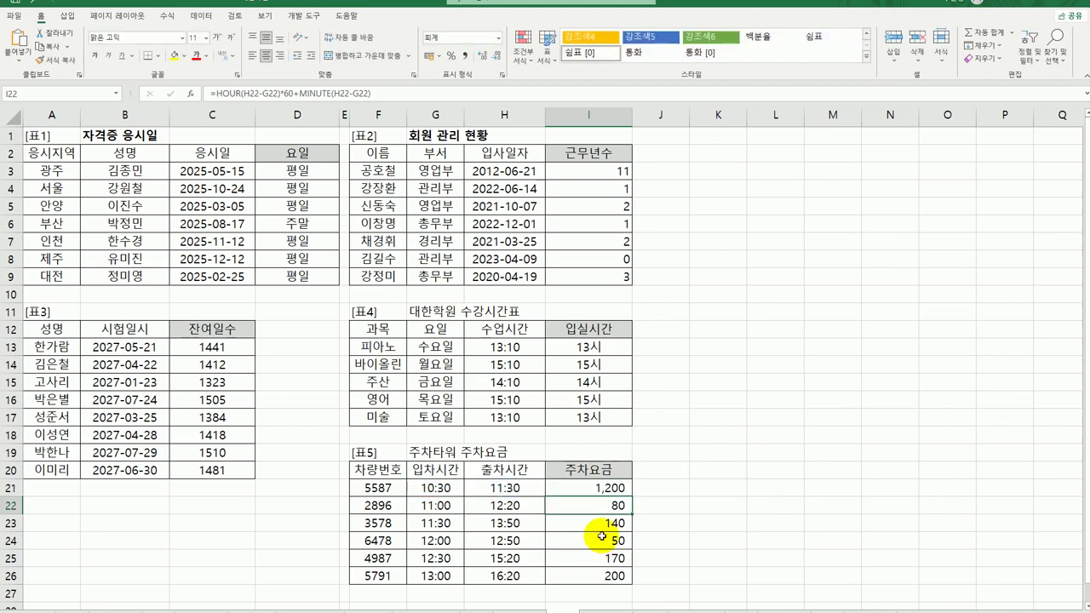
Fill the completed 주차요금 formula from I21 down to I26
{"action": "left_click", "coordinate": [607, 485]}
{"action": "left_click_drag", "start_coordinate": [608, 493], "coordinate": [634, 586]}
{"action": "left_click", "coordinate": [616, 574]}
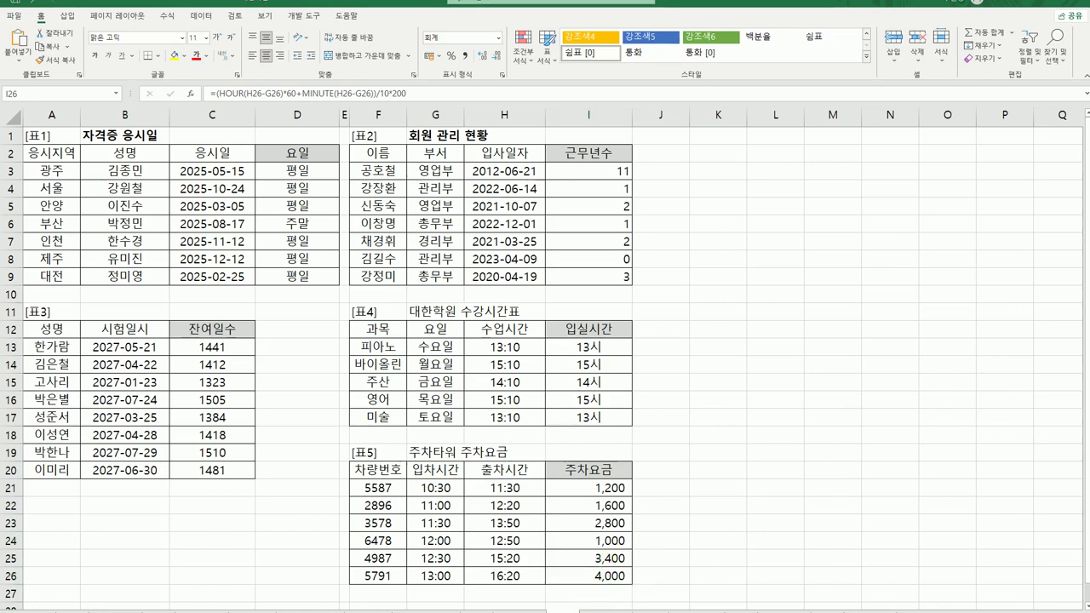
{"action": "left_click", "coordinate": [51, 135]}
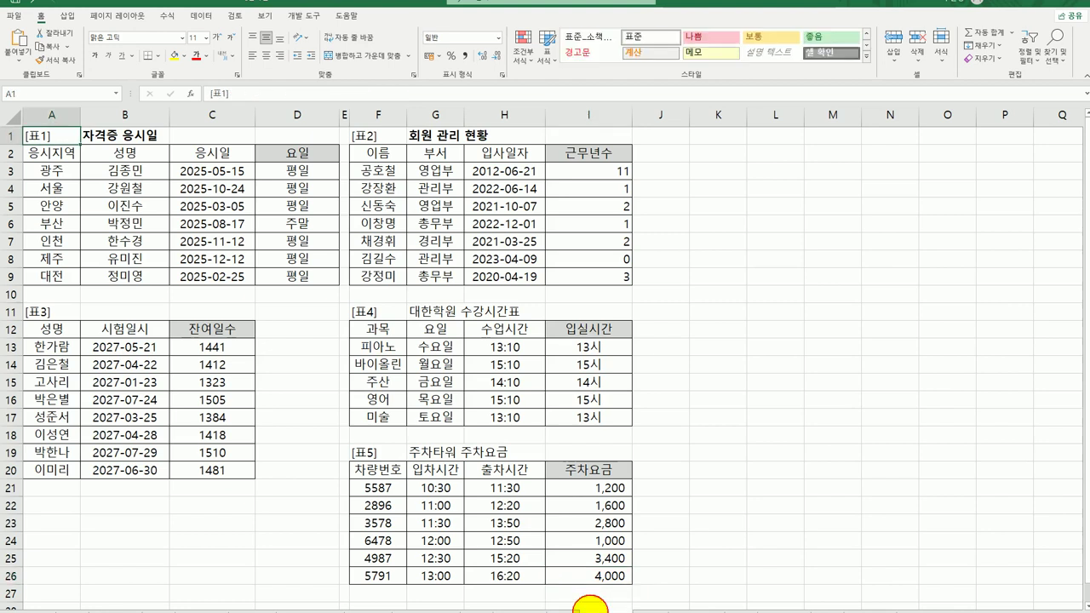
{"action": "left_click", "coordinate": [593, 578]}
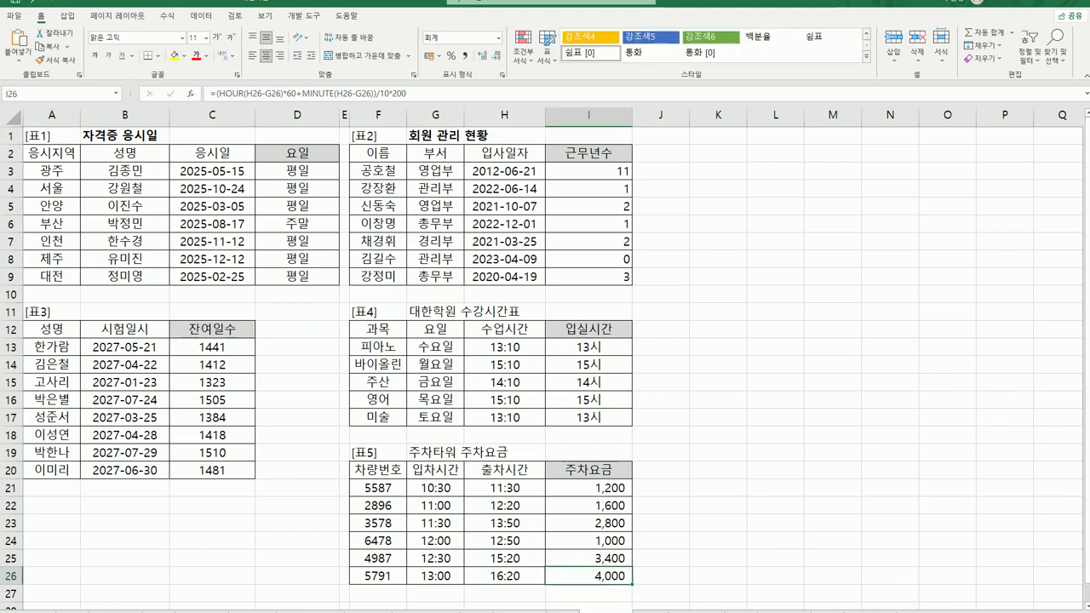